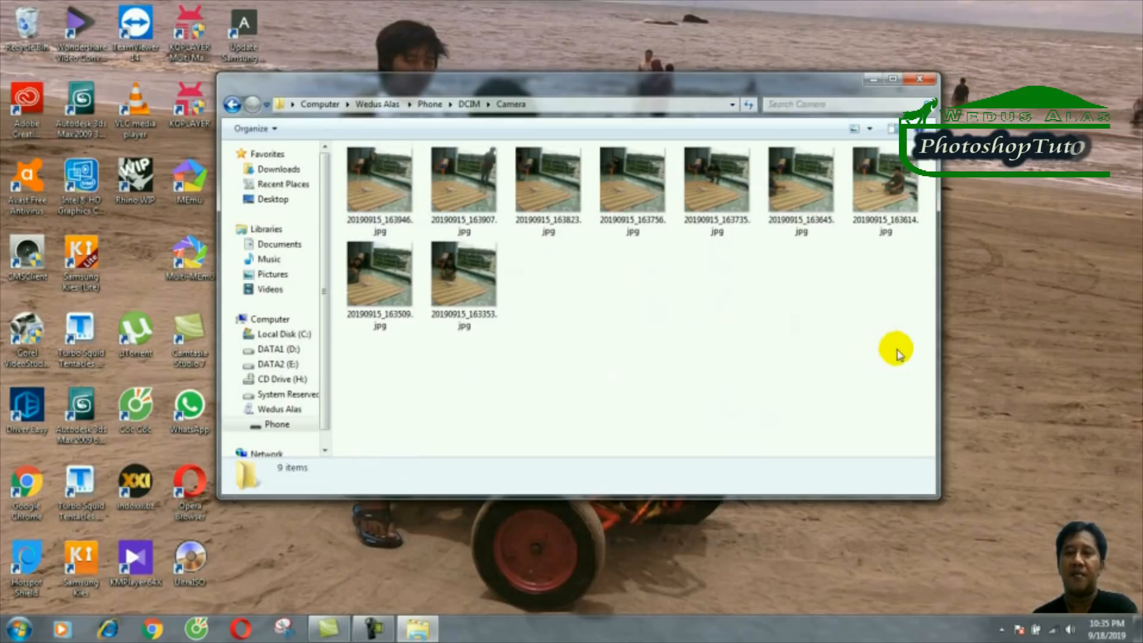
# Copy all nine photos in the phone's Camera folder.
pyautogui.rightClick(394, 174)
pyautogui.click(427, 213)
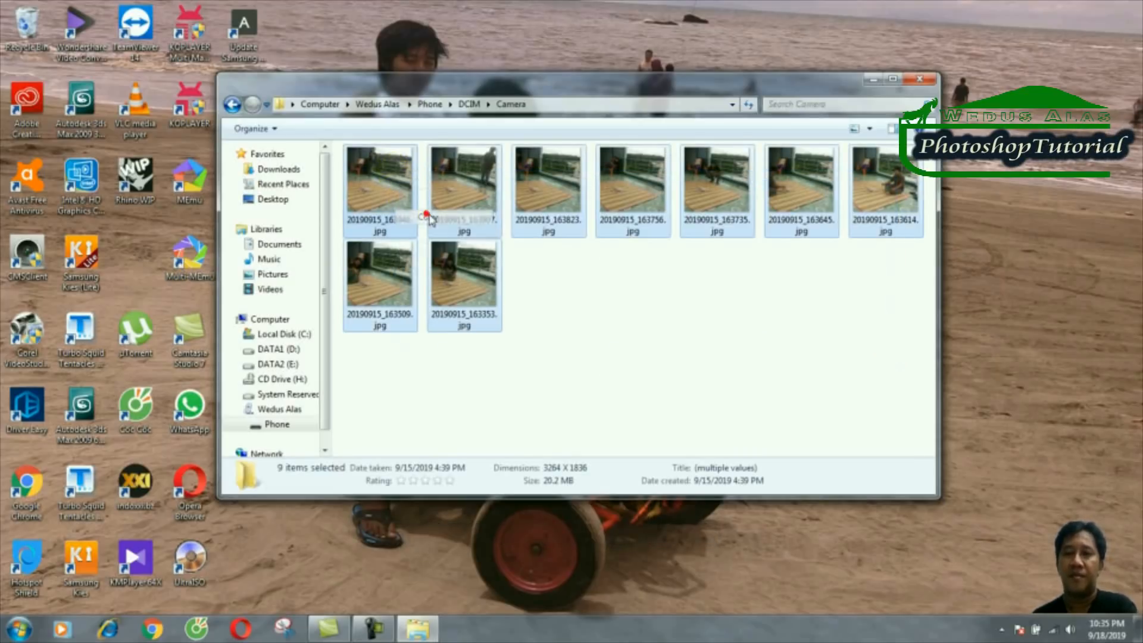
# Create a new folder named Twins on the DATA1 (D:) drive.
pyautogui.click(285, 349)
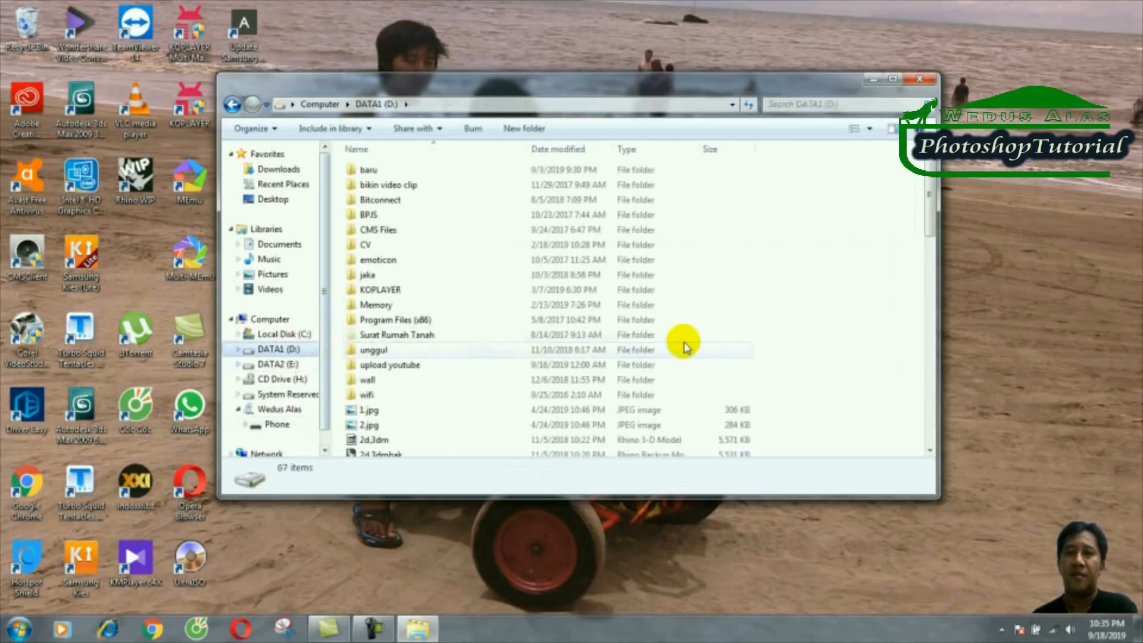
pyautogui.rightClick(807, 330)
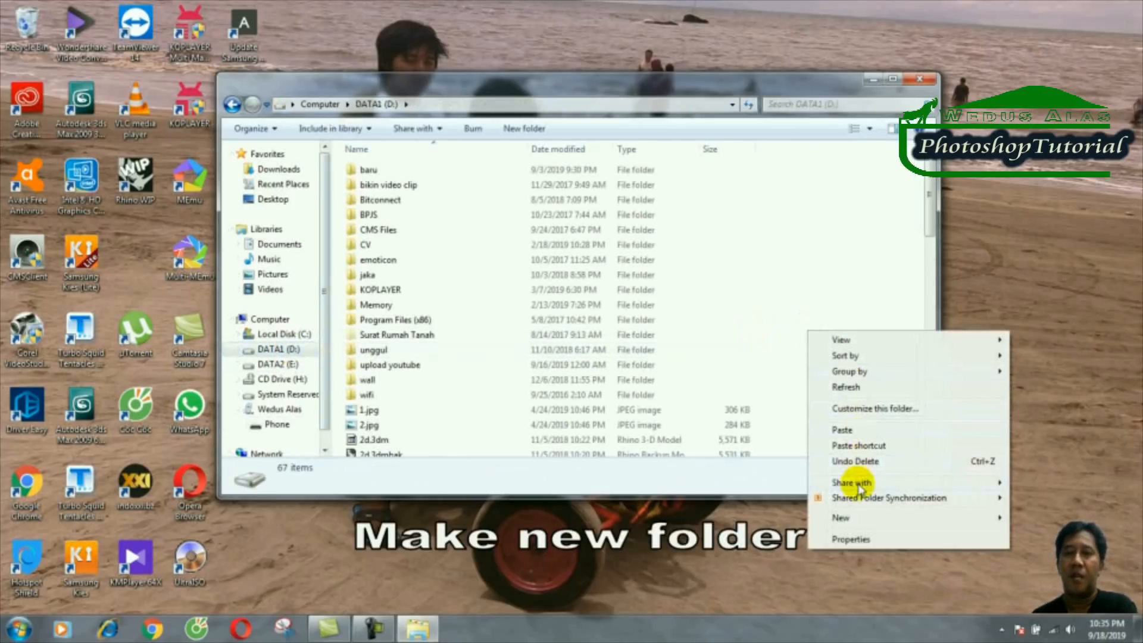
pyautogui.moveTo(859, 524)
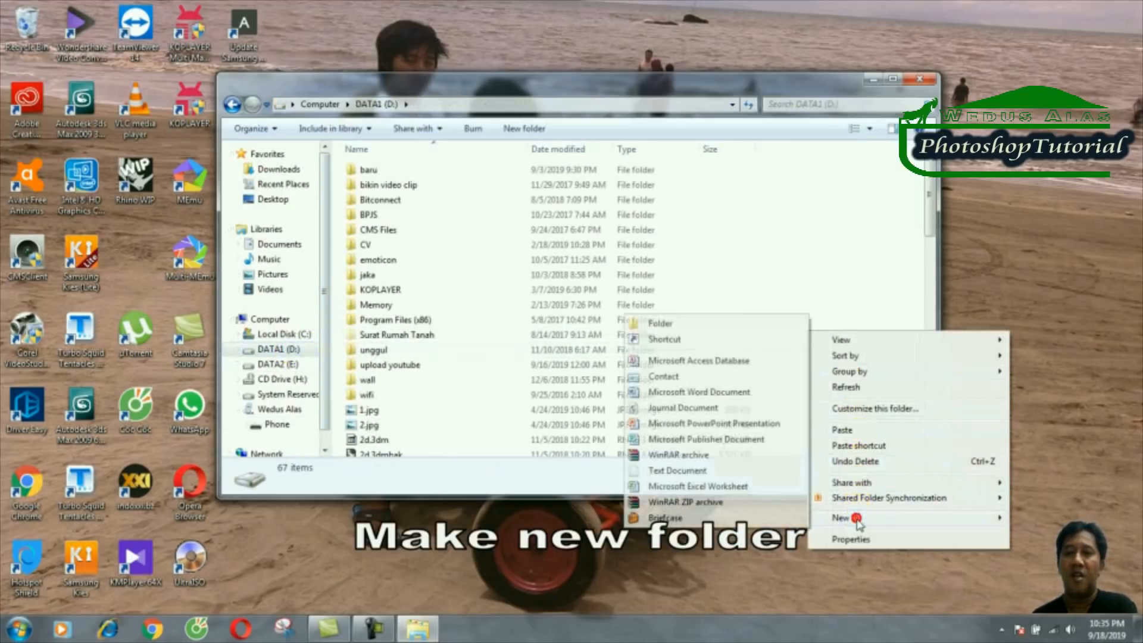
pyautogui.click(665, 319)
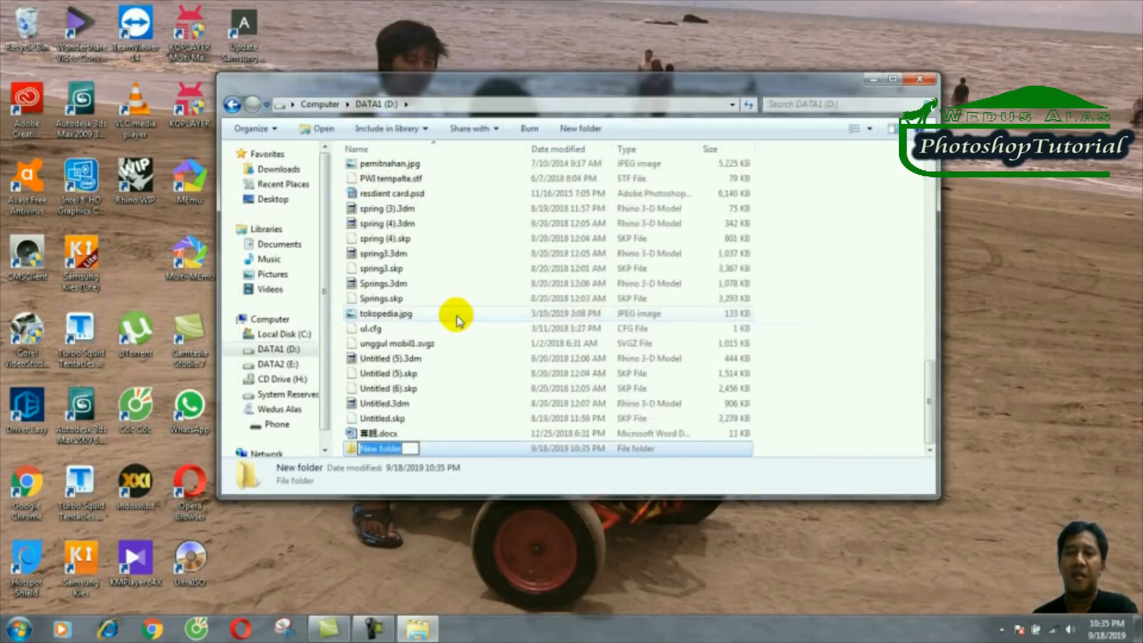
pyautogui.write('Twins')
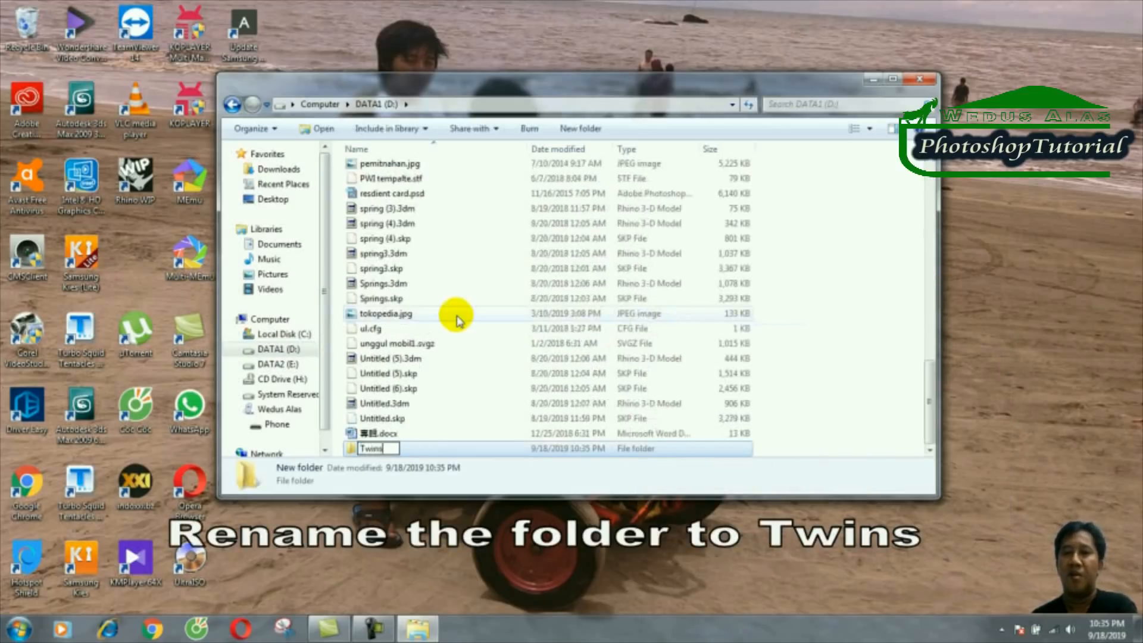
pyautogui.press('Return')
# Paste the copied photos into the Twins folder and maximize its window.
pyautogui.doubleClick(377, 448)
pyautogui.rightClick(502, 299)
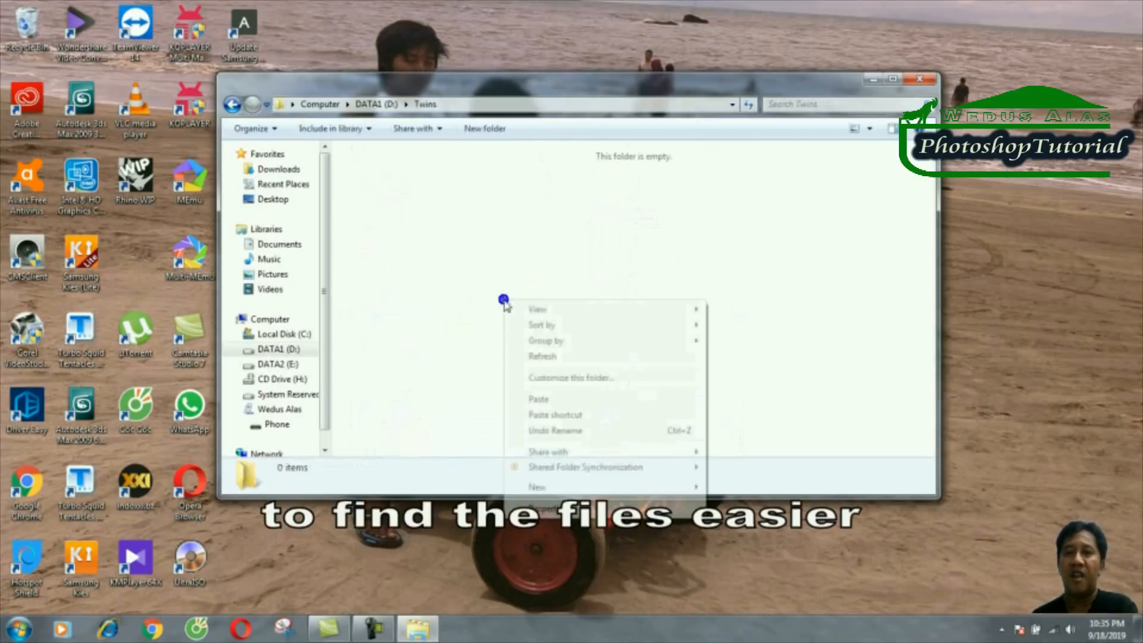
pyautogui.click(546, 399)
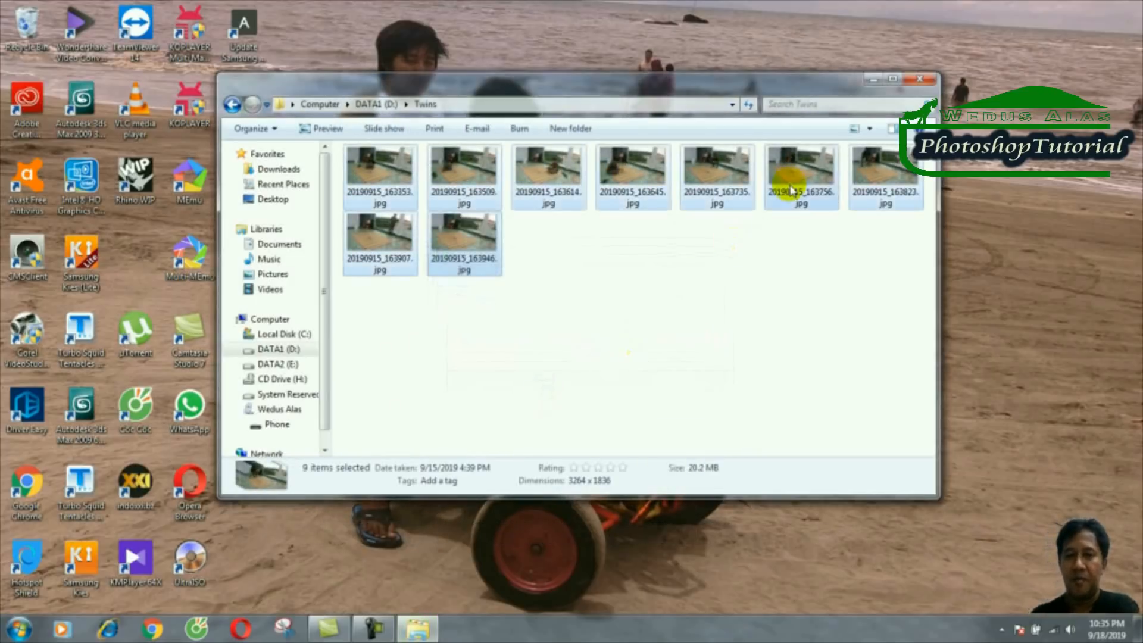
pyautogui.click(893, 81)
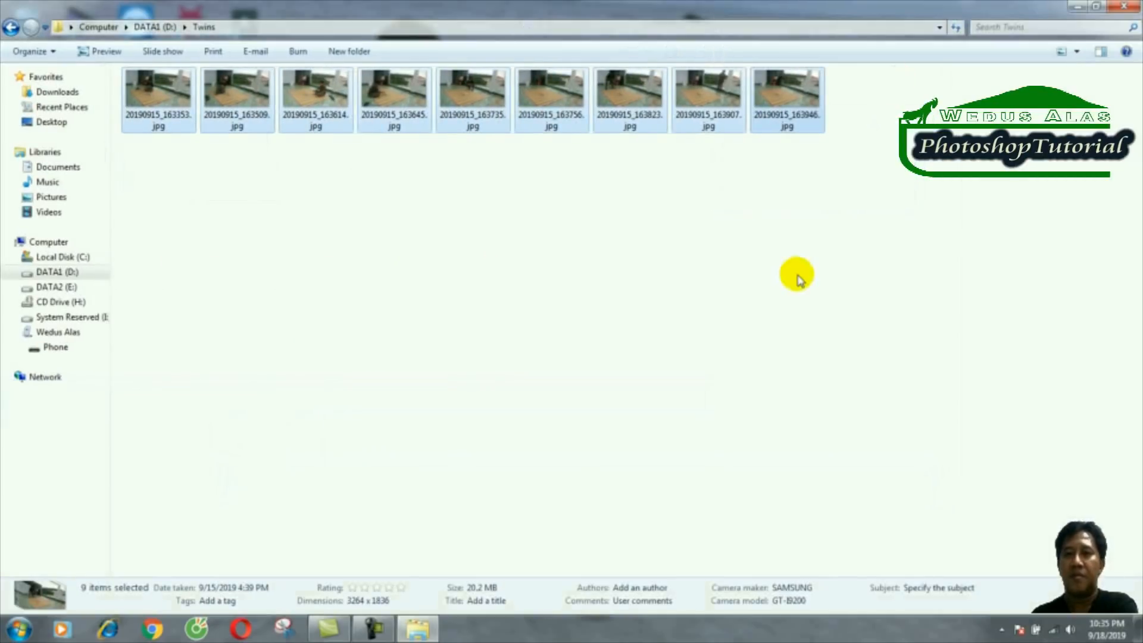
pyautogui.click(474, 222)
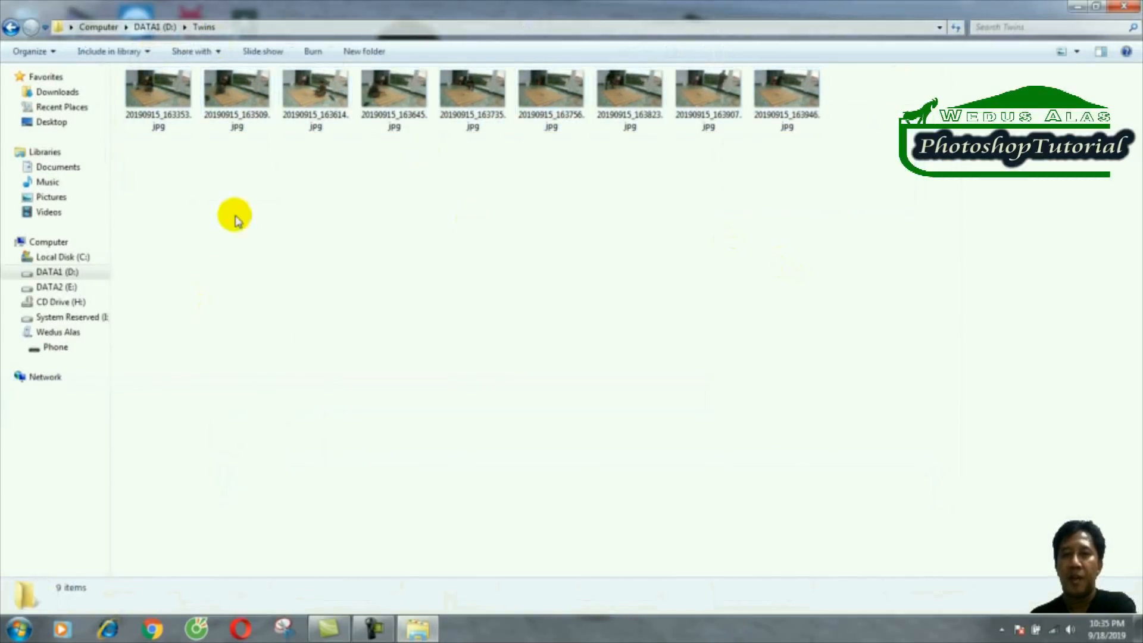
# Switch to Adobe Photoshop CC 2015 by starting the program.
pyautogui.click(19, 629)
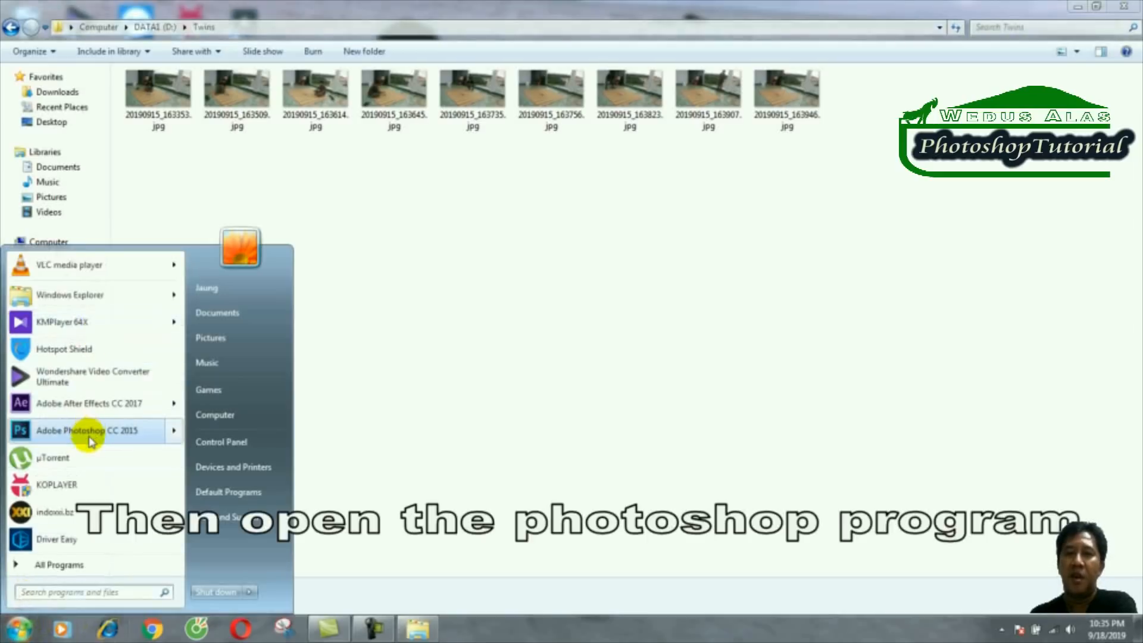
pyautogui.moveTo(89, 437)
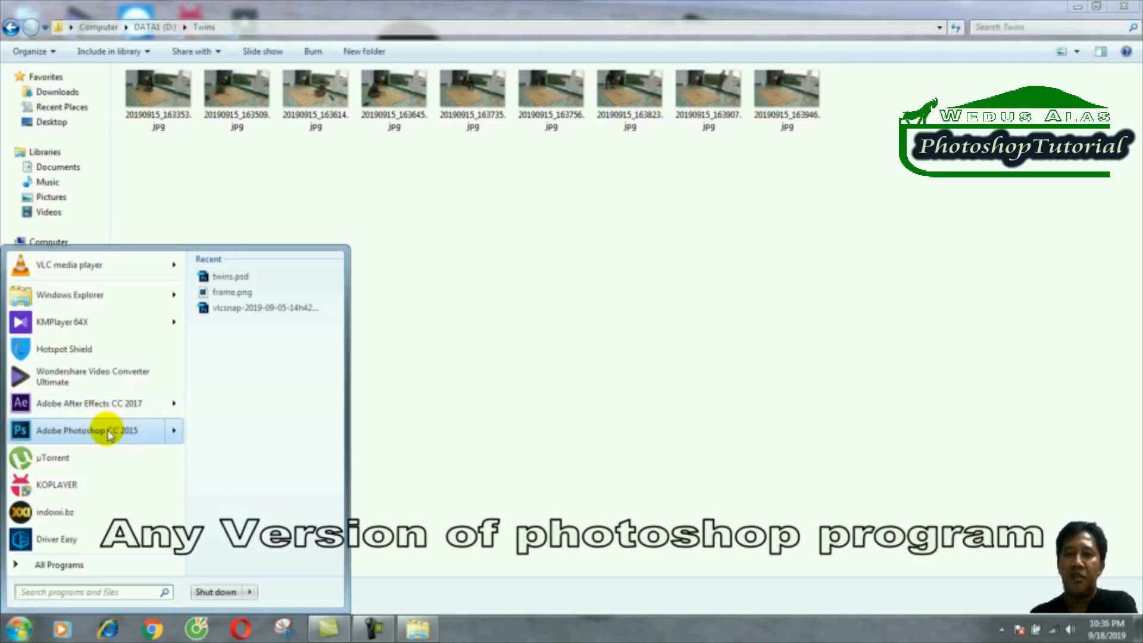
pyautogui.click(113, 430)
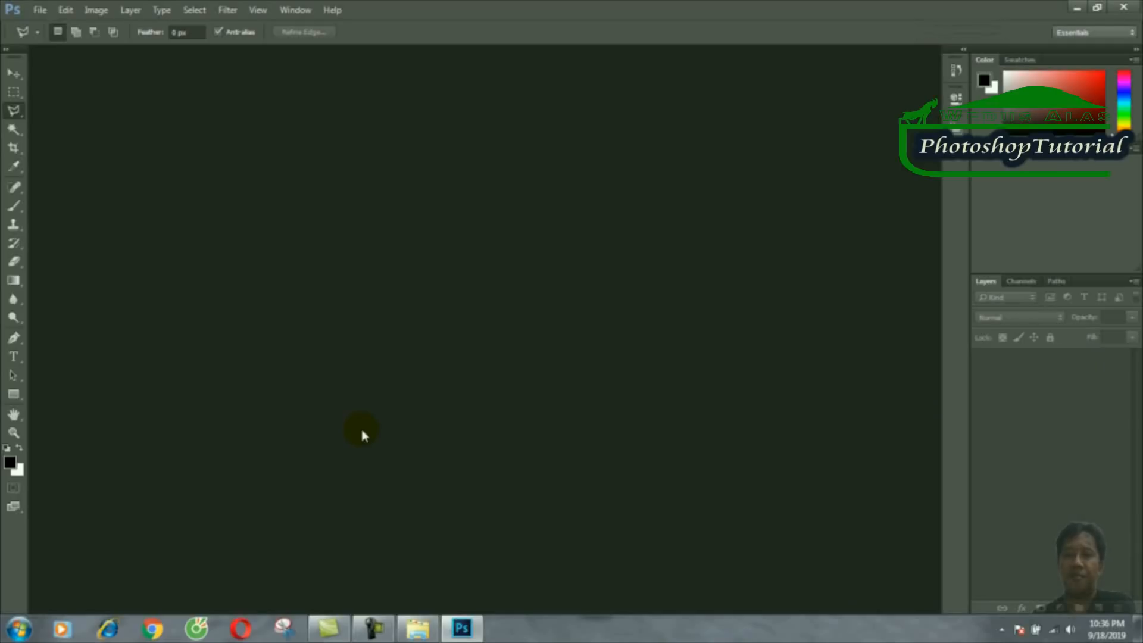
# Open all nine photos from the Twins folder as separate documents.
pyautogui.click(40, 9)
pyautogui.click(46, 24)
pyautogui.doubleClick(383, 165)
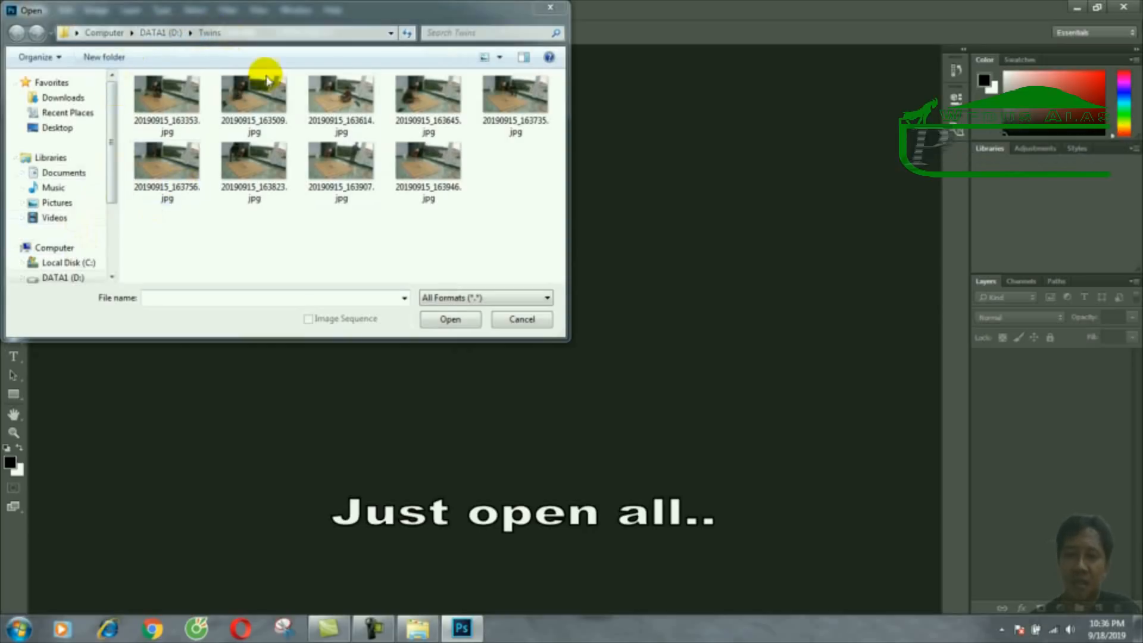
pyautogui.moveTo(534, 221); pyautogui.dragTo(169, 84)
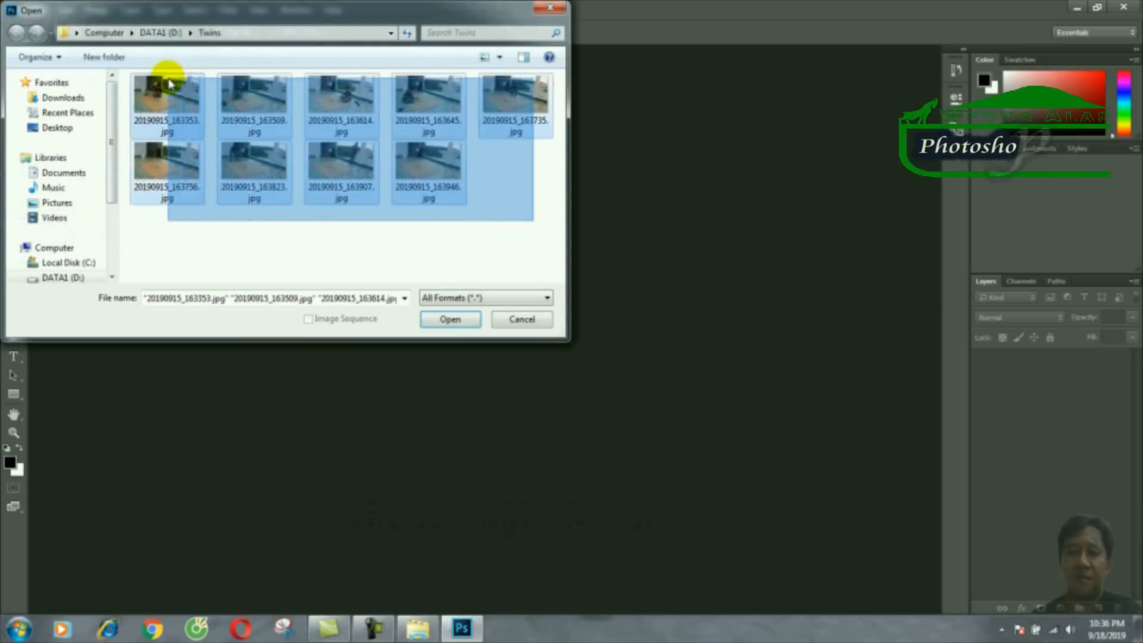
pyautogui.click(444, 319)
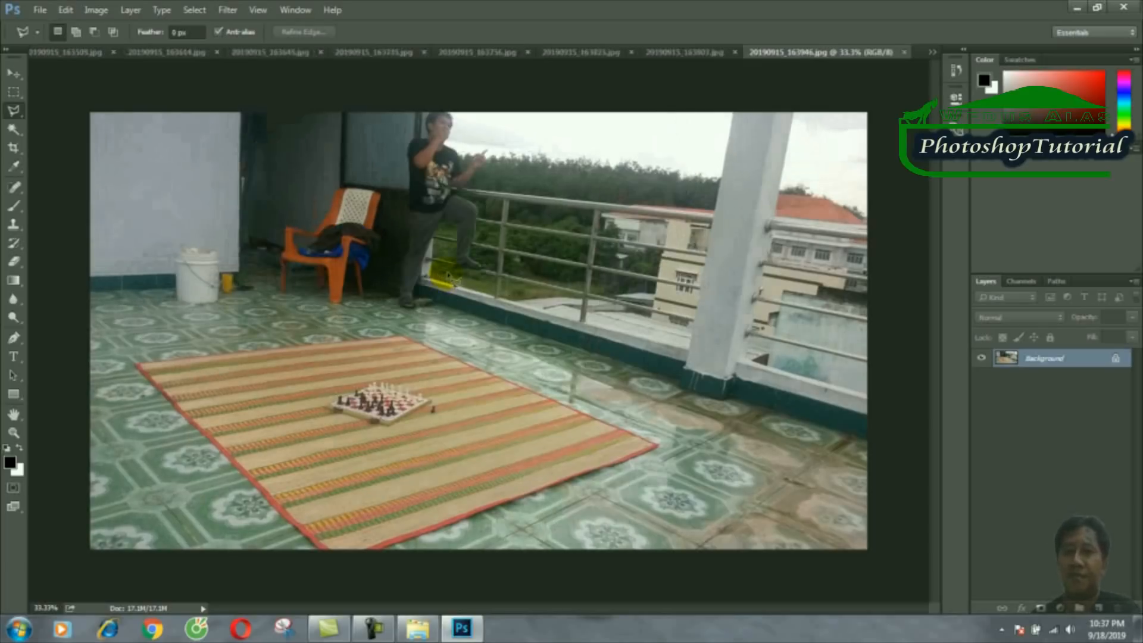
# Using 20190915_163509.jpg as the main file, copy the whole 20190915_163614.jpg image into it as a new layer and close the source photo.
pyautogui.click(52, 55)
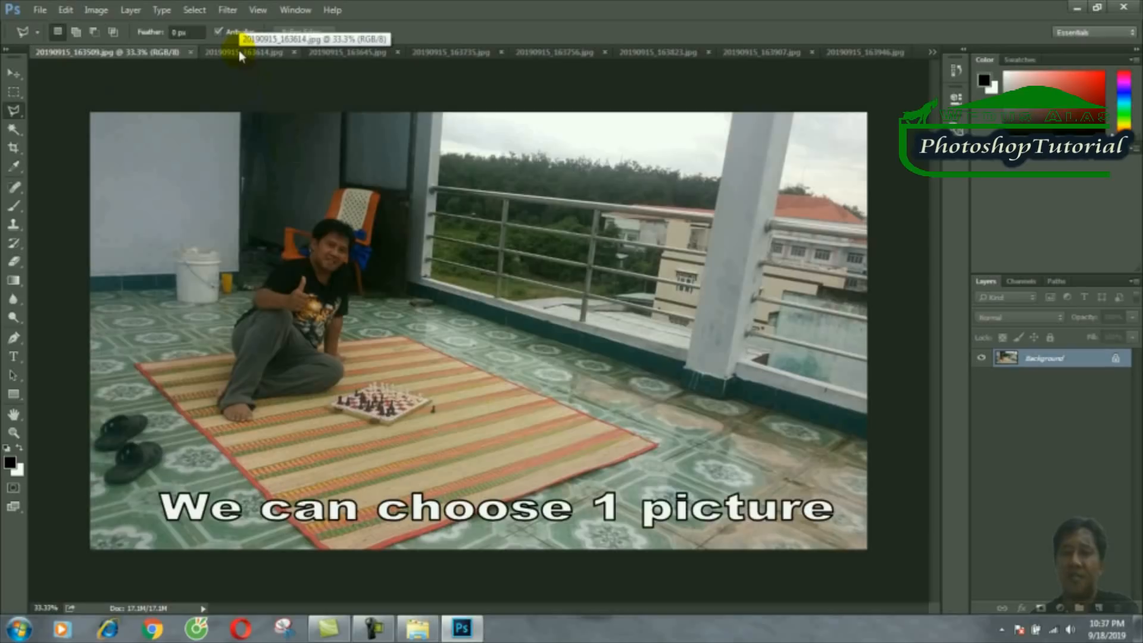
pyautogui.click(222, 54)
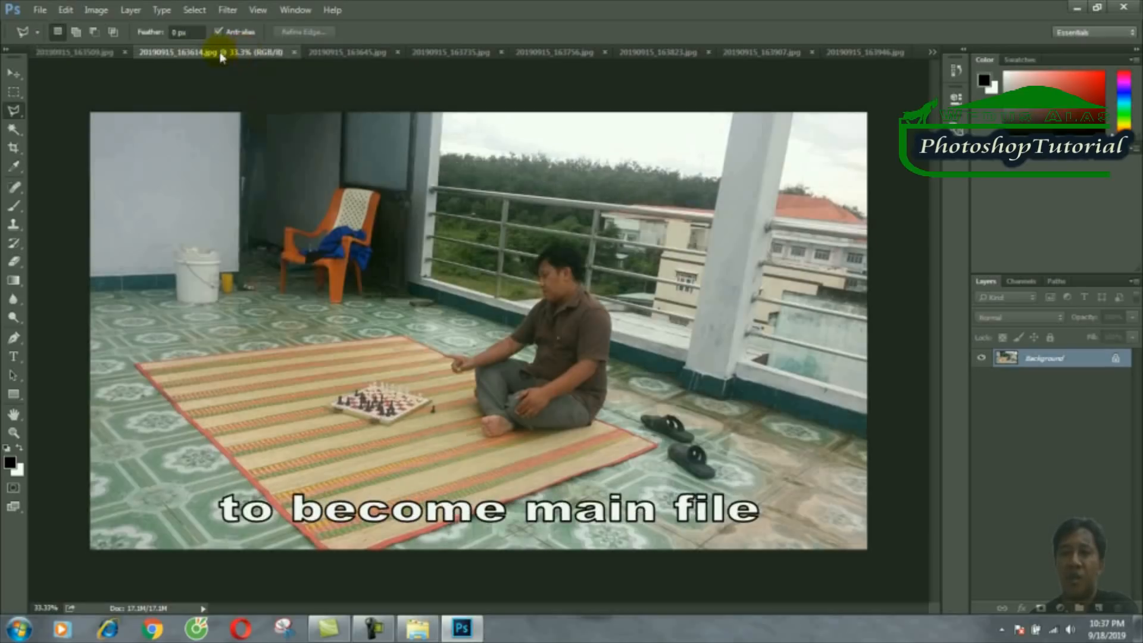
pyautogui.click(89, 52)
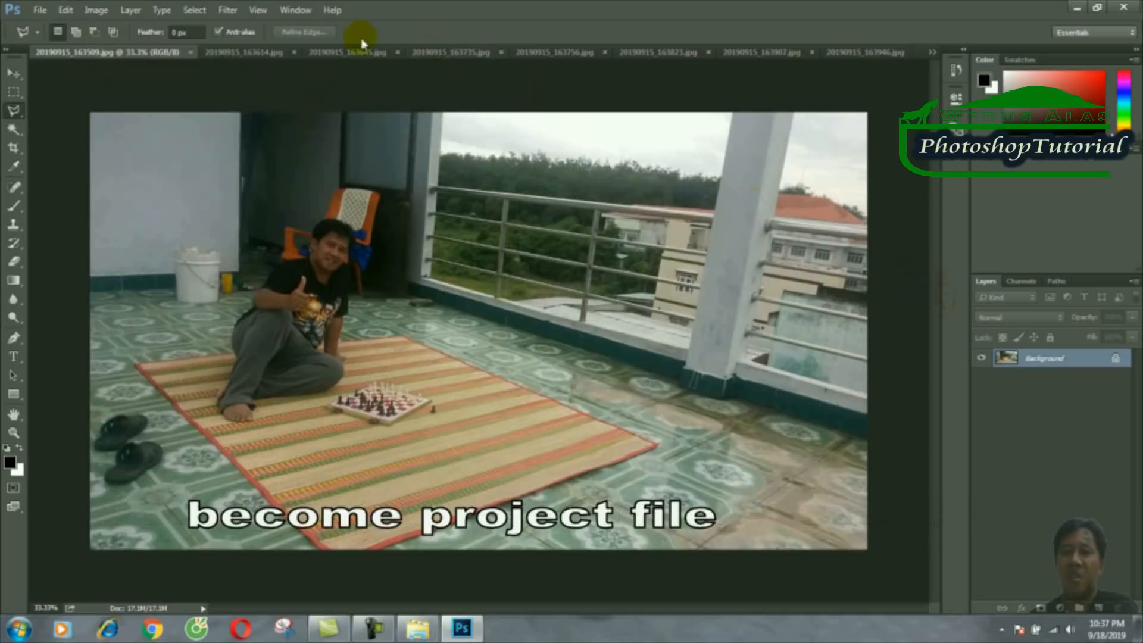
pyautogui.click(267, 53)
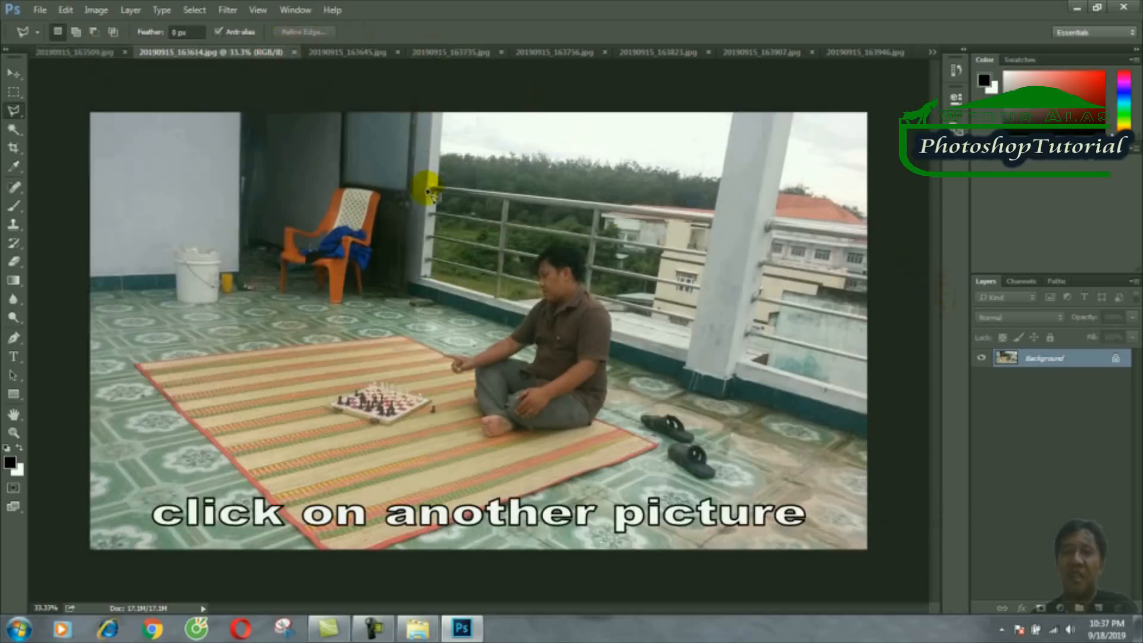
pyautogui.hotkey('ctrl', 'a')
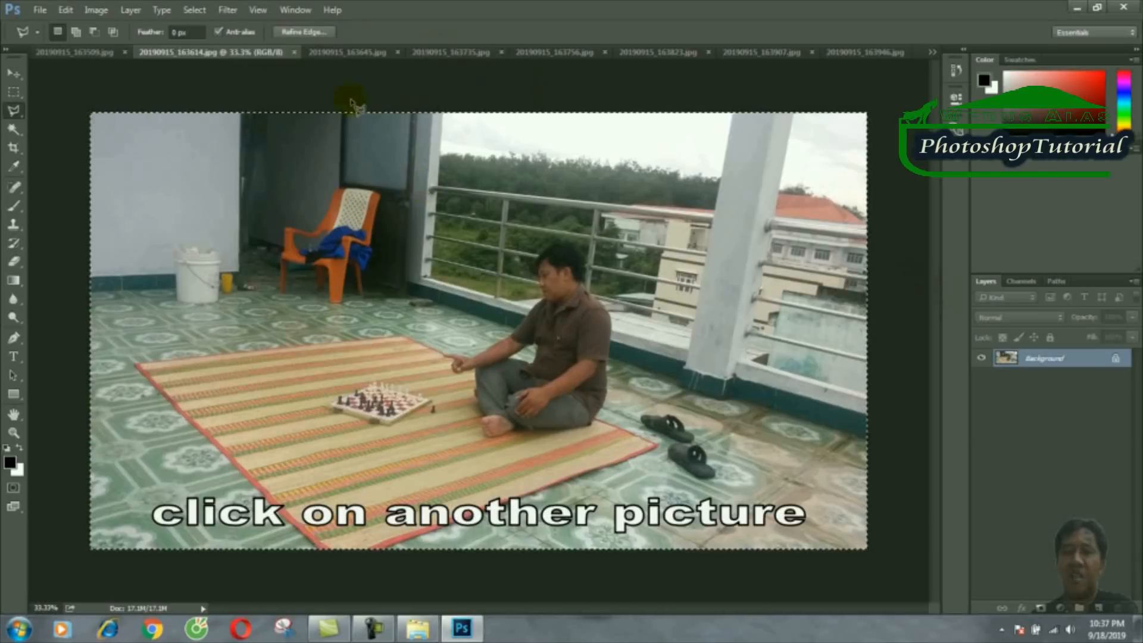
pyautogui.click(294, 53)
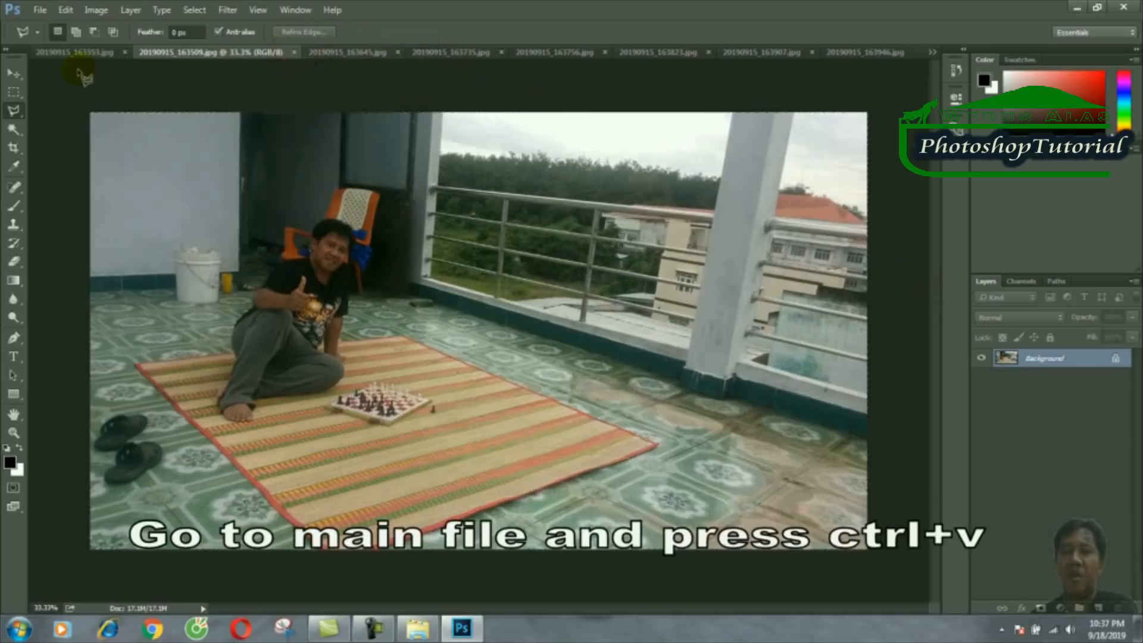
pyautogui.hotkey('ctrl', 'v')
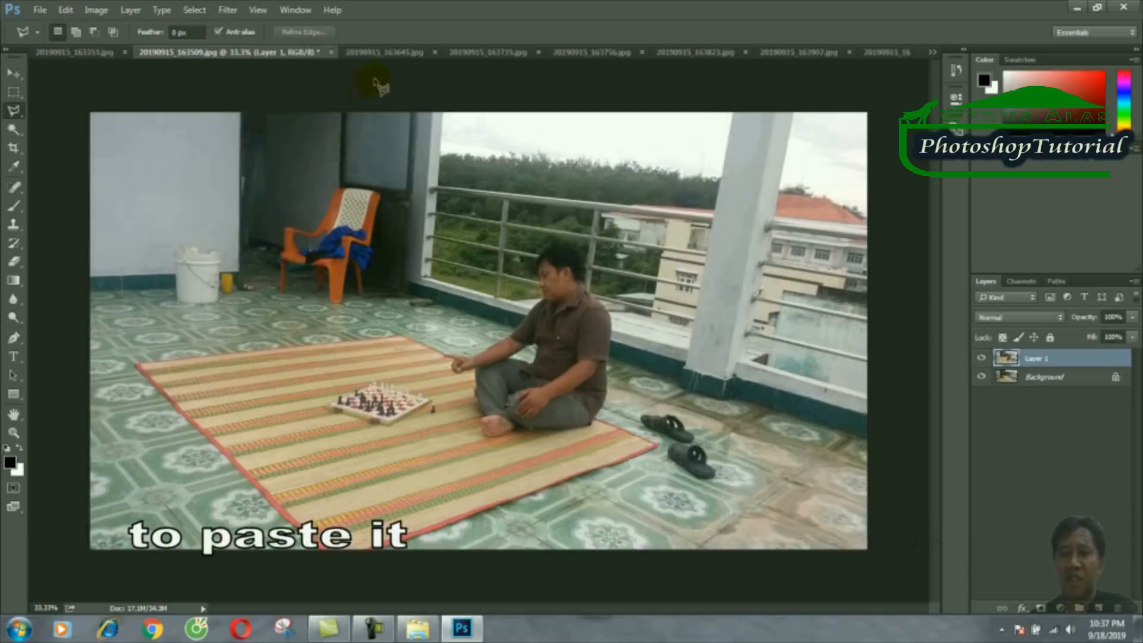
# Copy the whole 20190915_163645.jpg image into the main file as a new layer and close the source photo.
pyautogui.click(367, 53)
pyautogui.hotkey('ctrl', 'a')
pyautogui.click(397, 53)
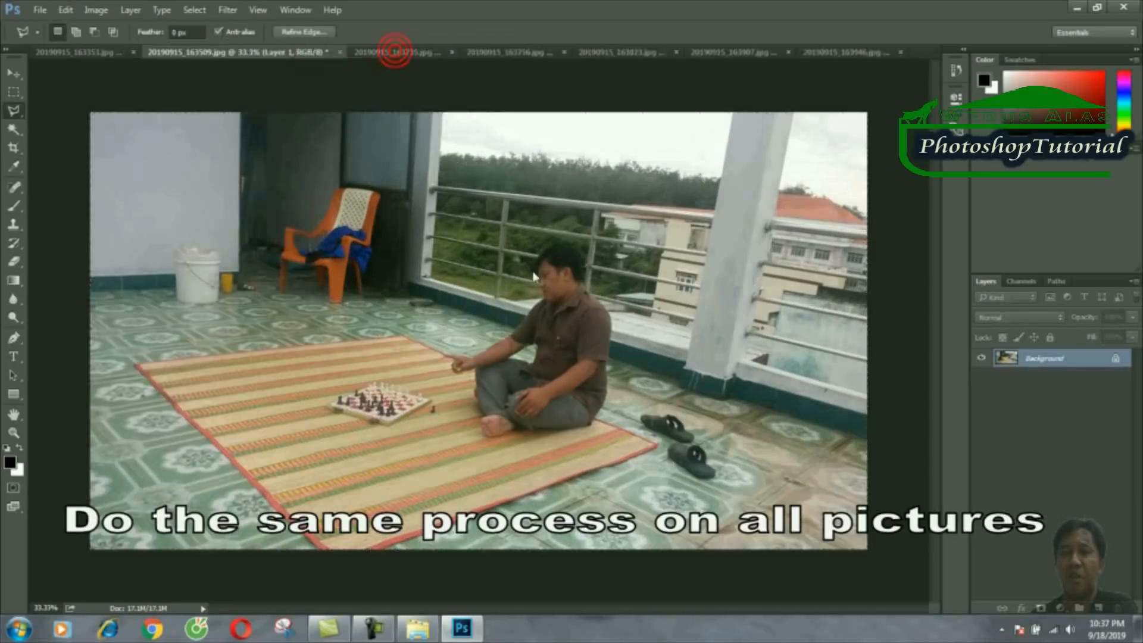
pyautogui.hotkey('ctrl', 'v')
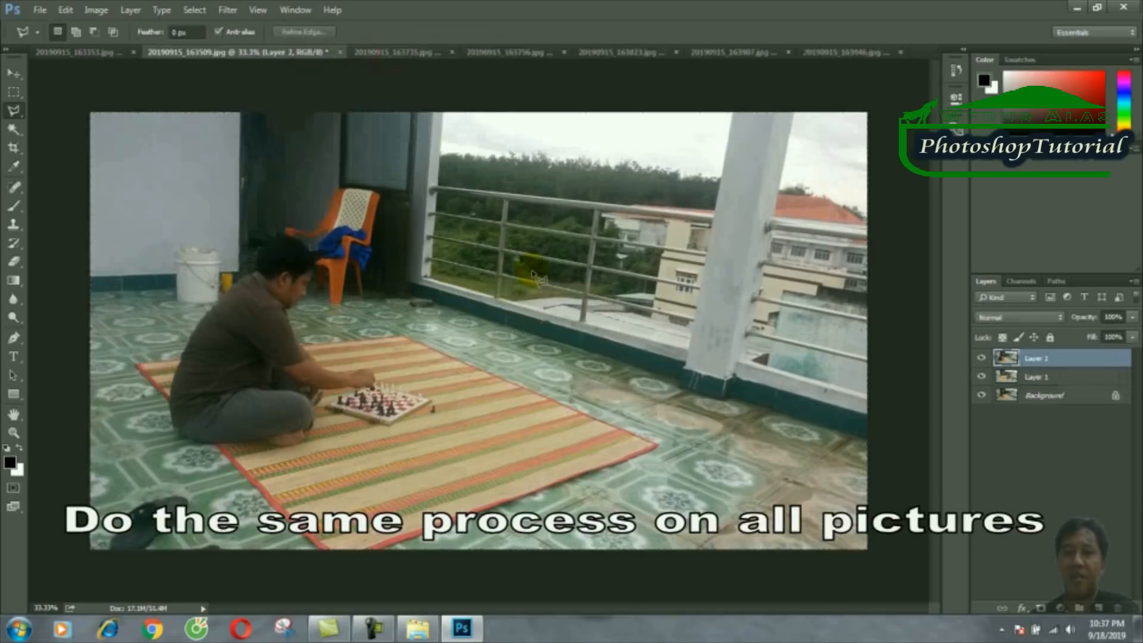
# Copy the whole 20190915_163735.jpg image into the main file as a new layer and close the source photo.
pyautogui.click(409, 54)
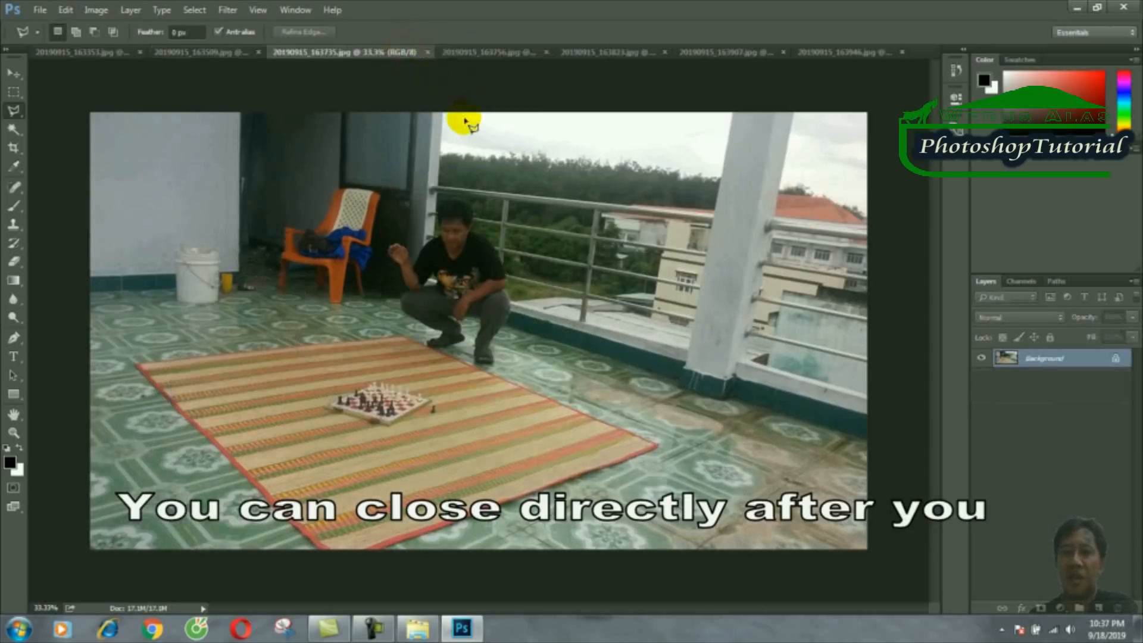
pyautogui.hotkey('ctrl', 'a')
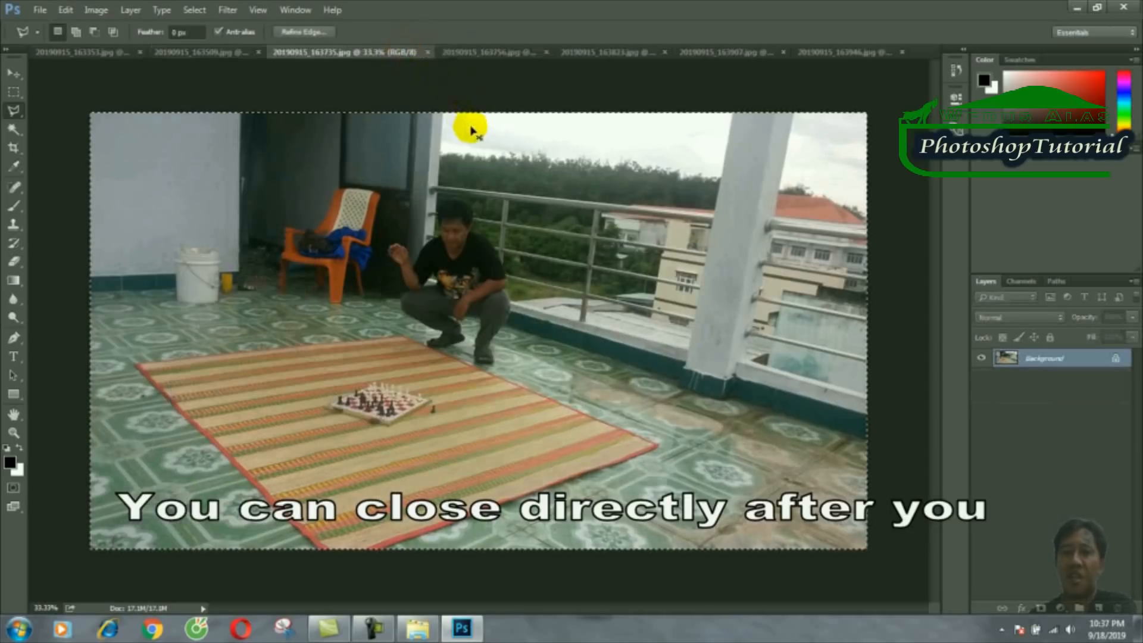
pyautogui.click(428, 53)
pyautogui.hotkey('ctrl', 'v')
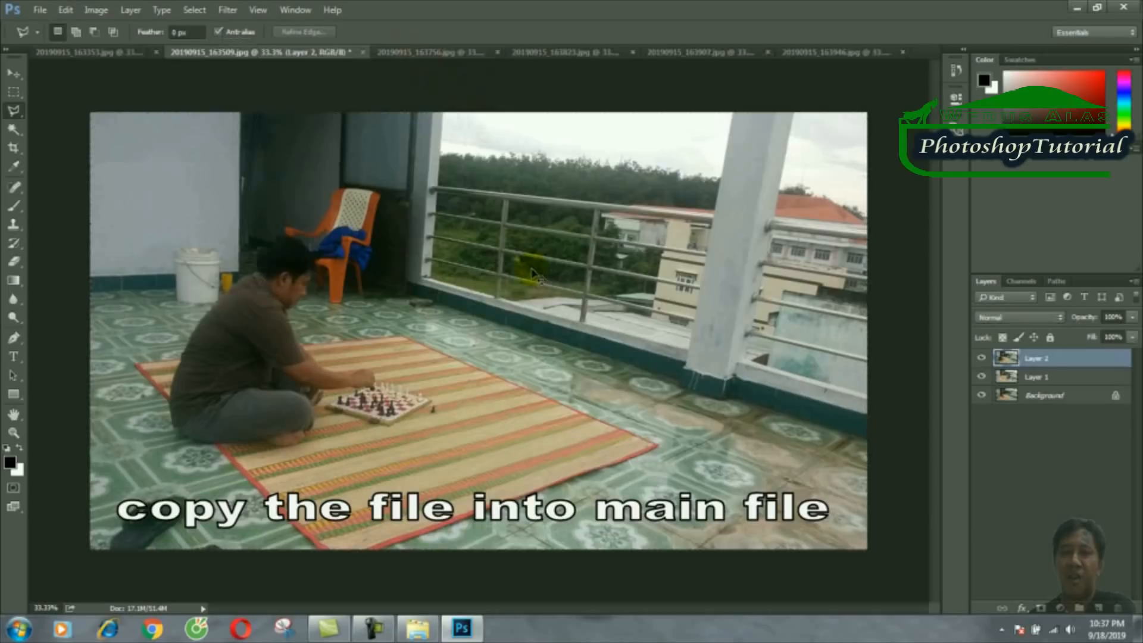
pyautogui.hotkey('ctrl', 'v')
# Copy the whole 20190915_163756.jpg image into the main file as a new layer and close the source photo.
pyautogui.click(448, 57)
pyautogui.hotkey('ctrl', 'a')
pyautogui.hotkey('ctrl', 'c')
pyautogui.click(475, 52)
pyautogui.hotkey('ctrl', 'v')
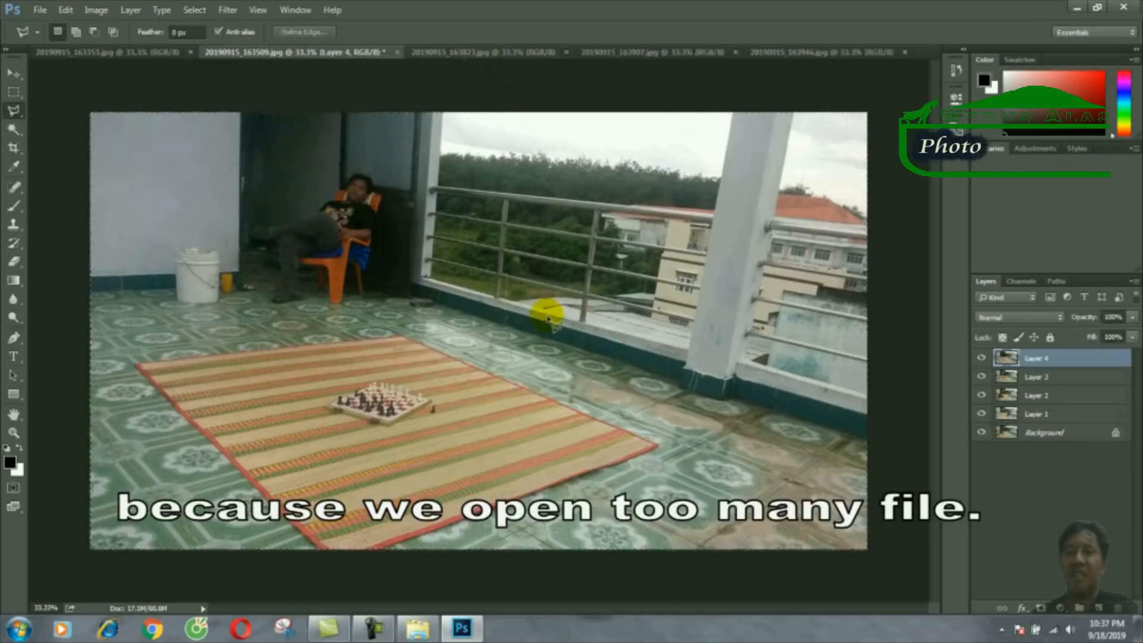
# Copy the whole 20190915_163823.jpg image into the main file as a new layer and close the source photo.
pyautogui.click(462, 52)
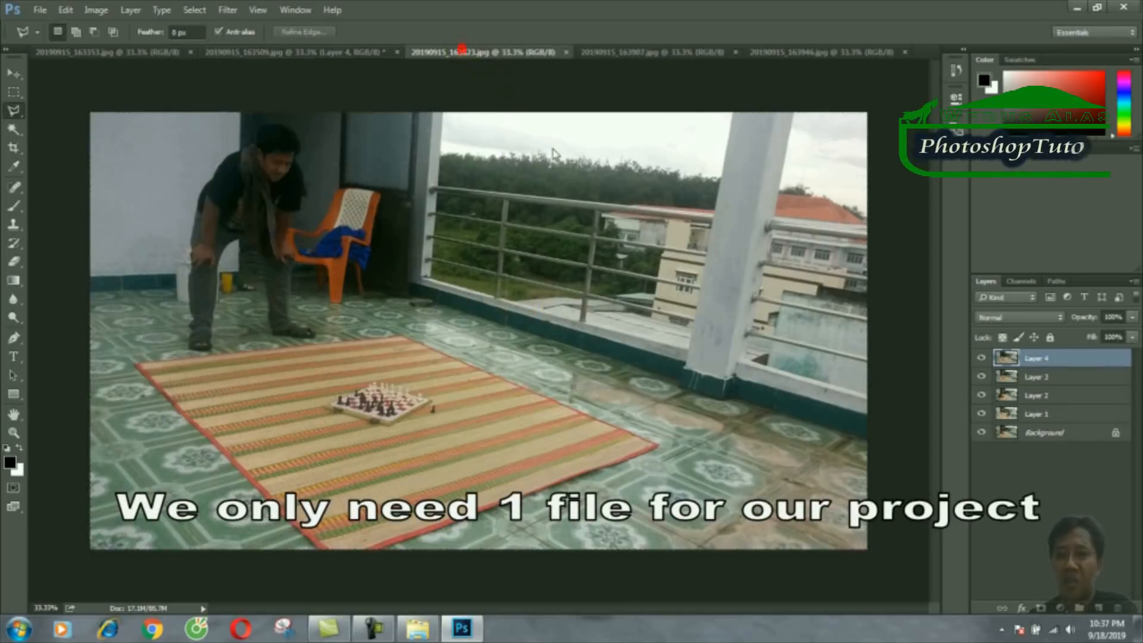
pyautogui.click(539, 162)
pyautogui.hotkey('ctrl', 'a')
pyautogui.click(567, 52)
pyautogui.hotkey('ctrl', 'v')
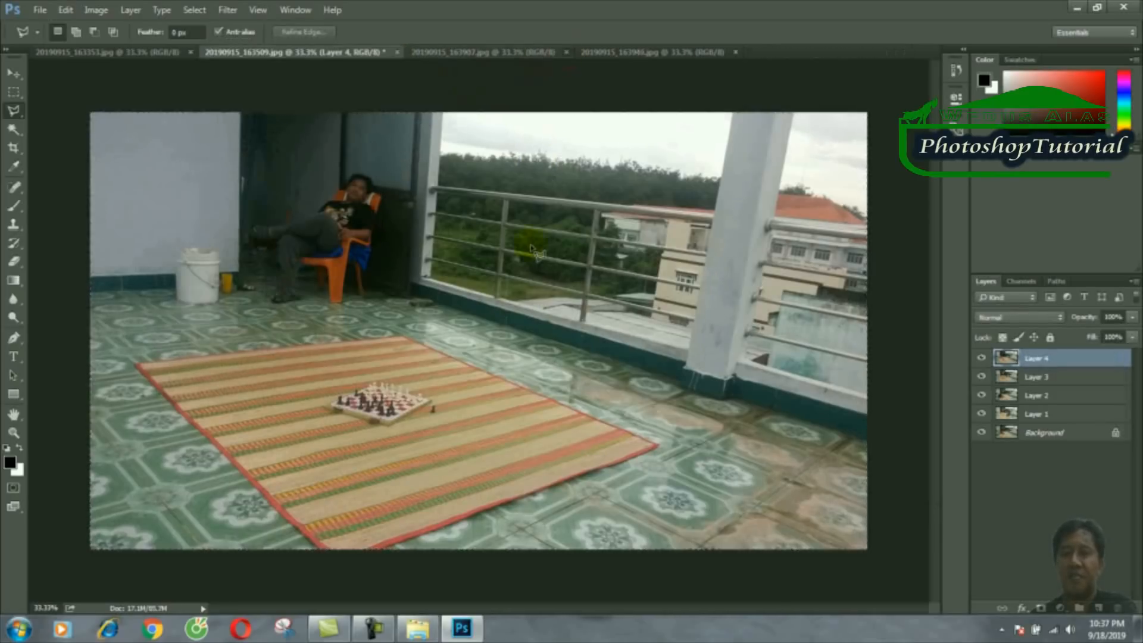
# Copy the whole 20190915_163907.jpg image into the main file as a new layer and close the source photo.
pyautogui.click(482, 55)
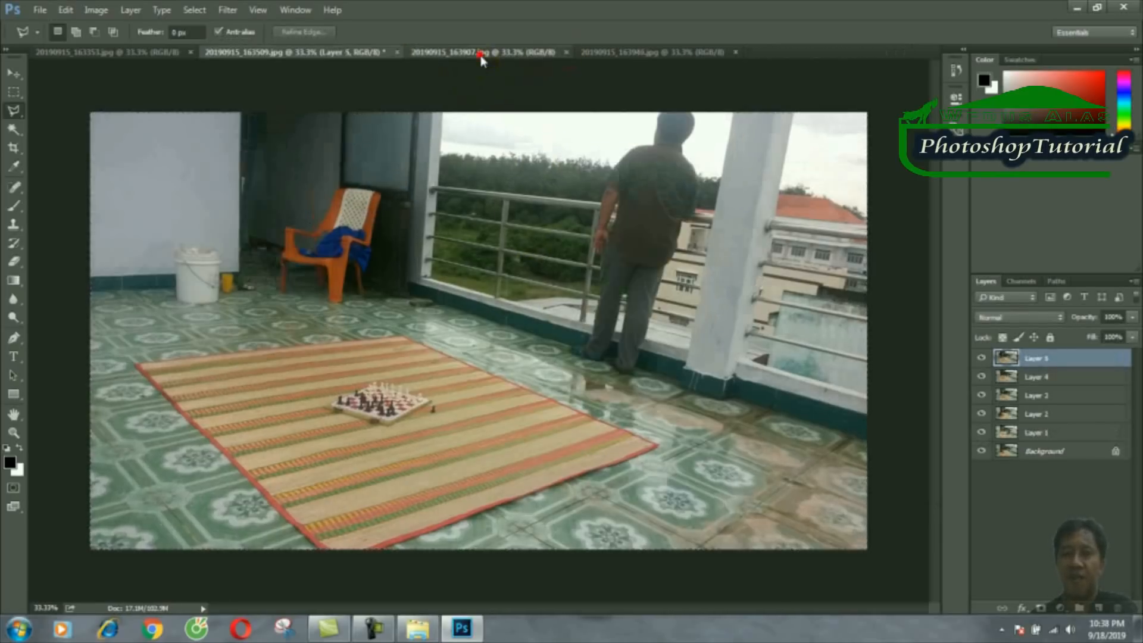
pyautogui.hotkey('ctrl', 'a')
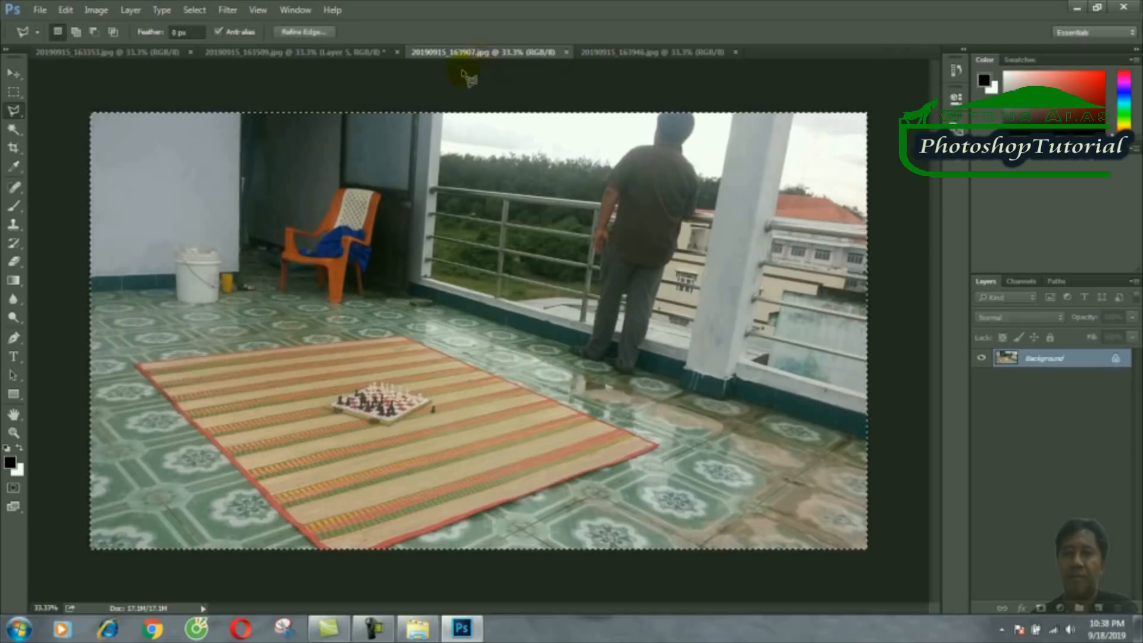
pyautogui.click(567, 52)
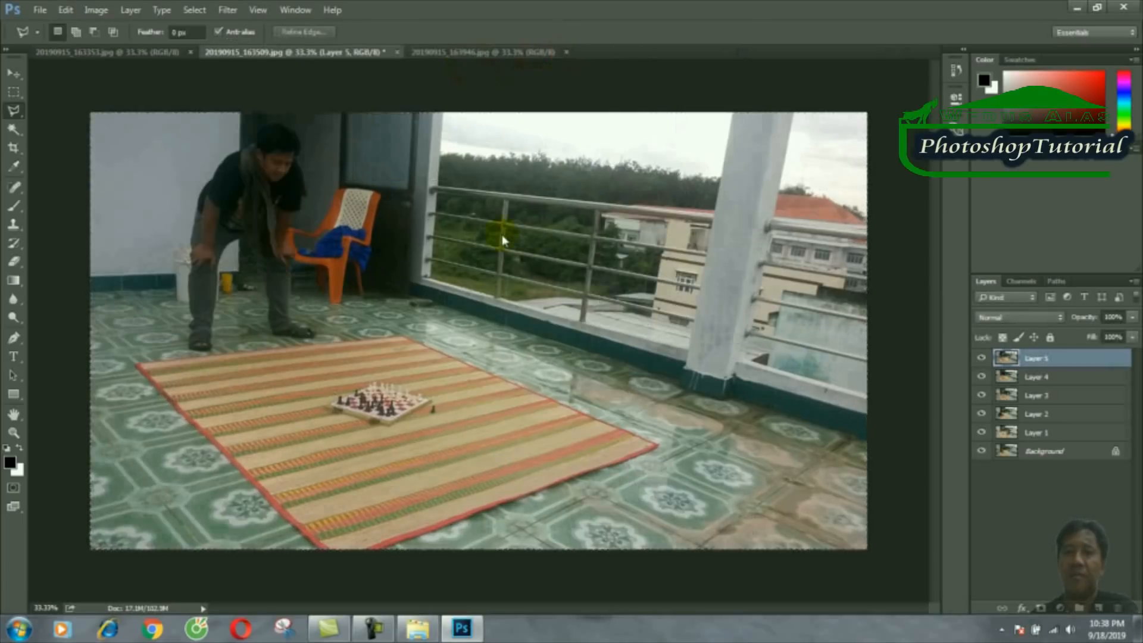
pyautogui.hotkey('ctrl', 'v')
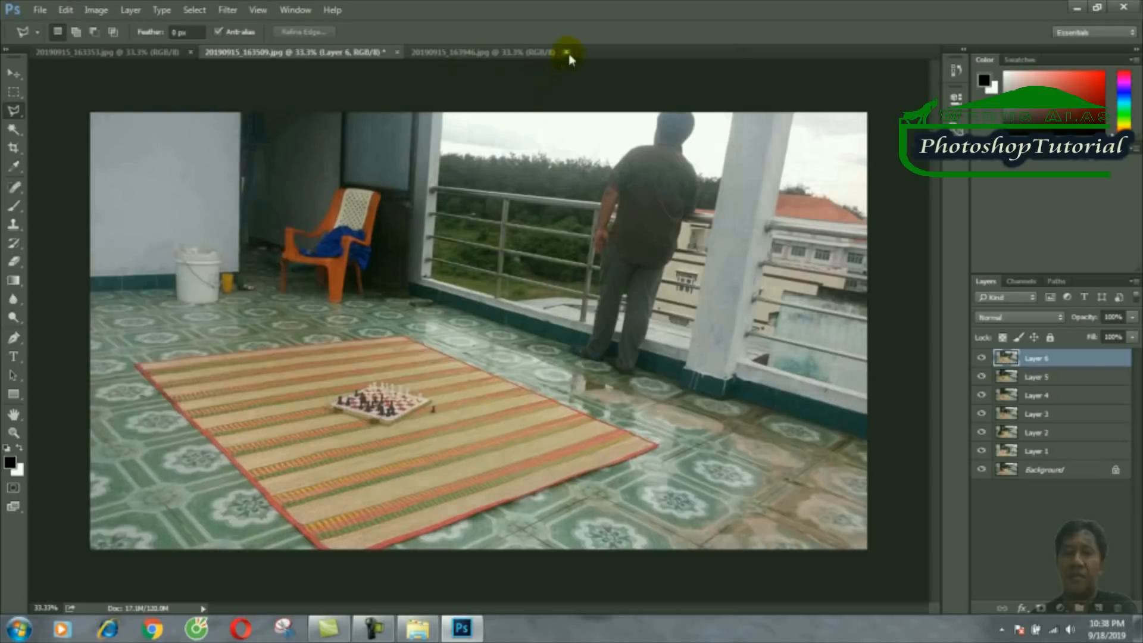
# Copy the whole 20190915_163946.jpg image into the main file as a new layer and close the source photo.
pyautogui.click(516, 53)
pyautogui.hotkey('ctrl', 'a')
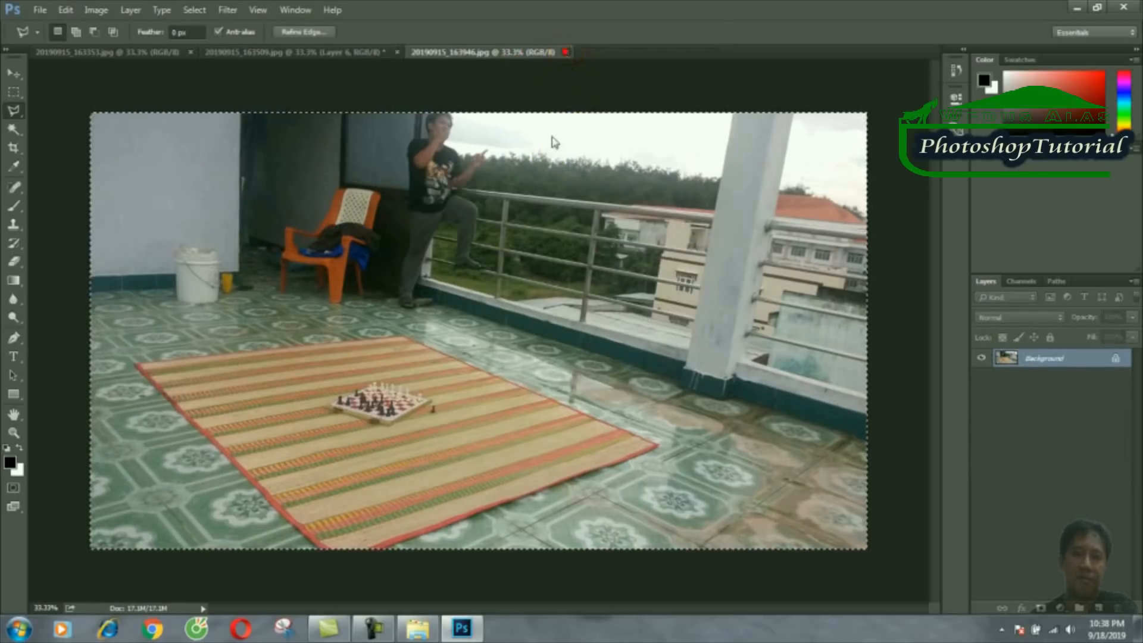
pyautogui.click(567, 52)
pyautogui.hotkey('ctrl', 'v')
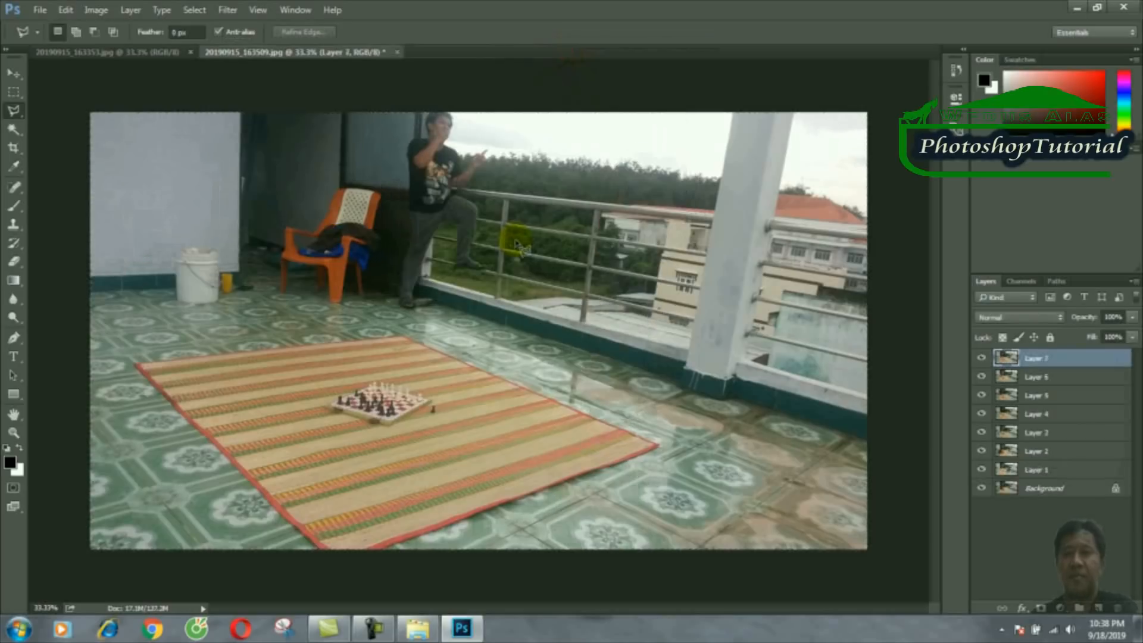
# Copy the whole 20190915_163353.jpg image into the main file as a new layer and close the source photo.
pyautogui.click(124, 53)
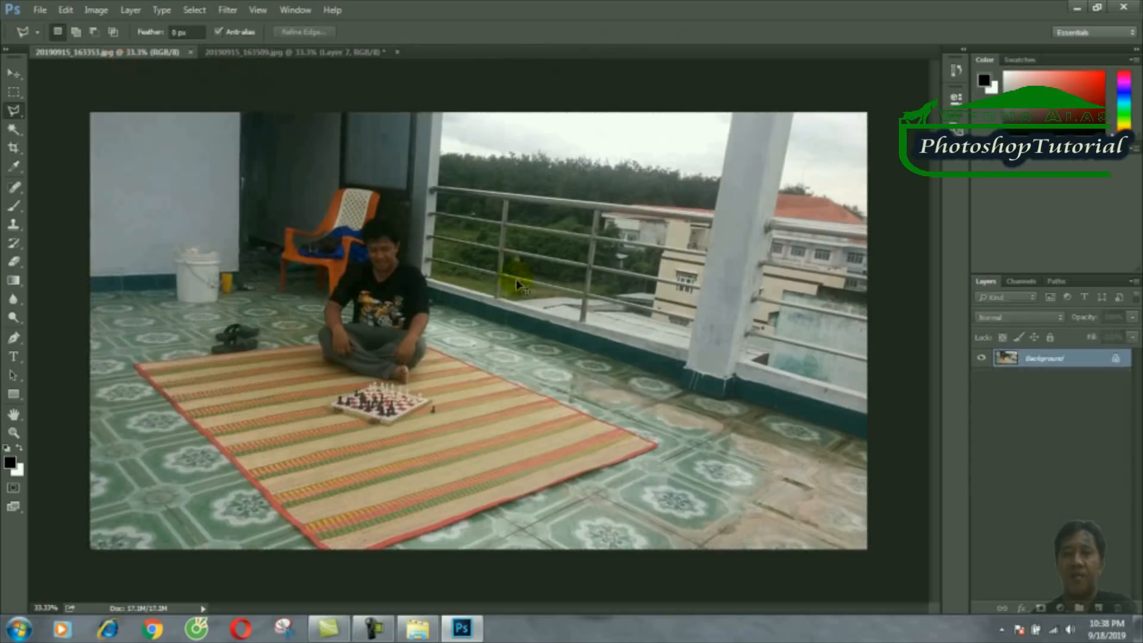
pyautogui.click(359, 53)
pyautogui.click(184, 53)
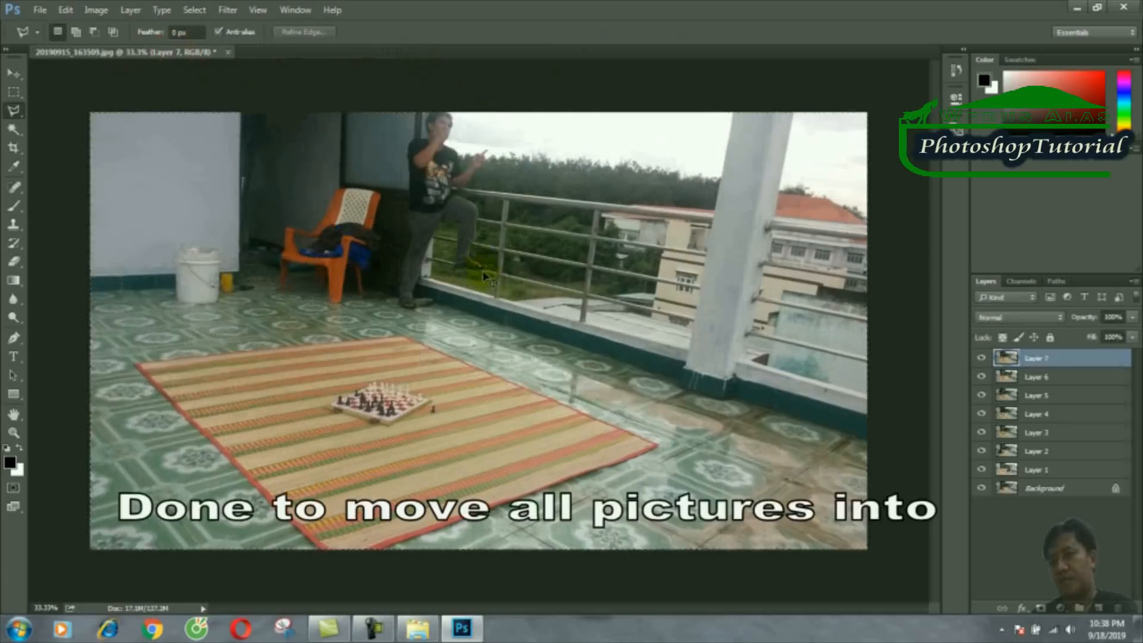
pyautogui.hotkey('ctrl', 'v')
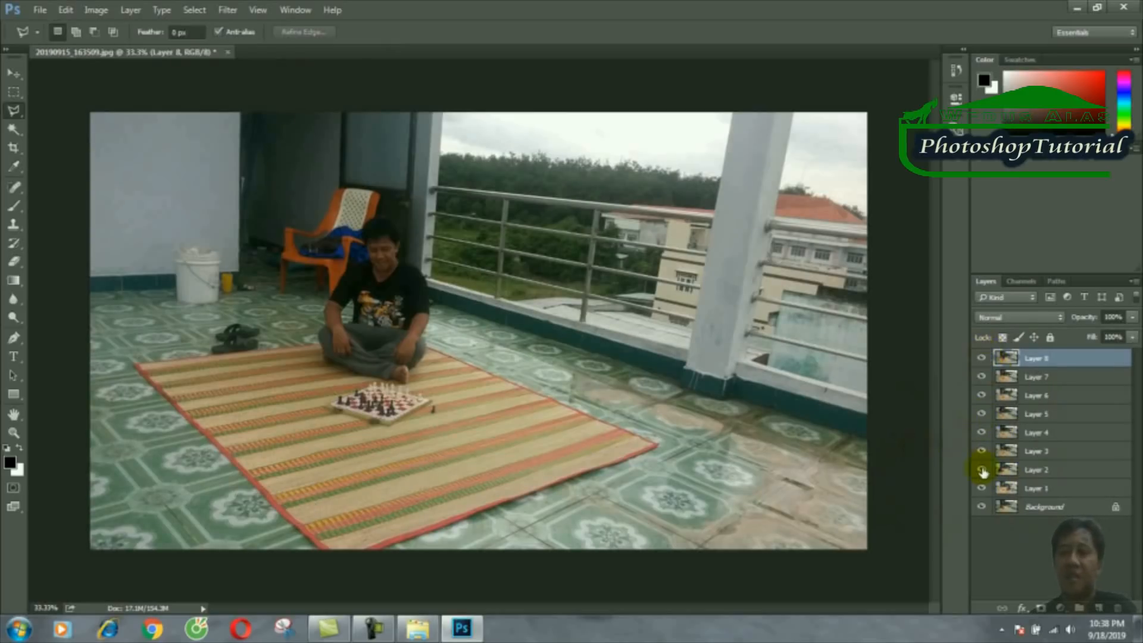
# Hide Layers 2 to 8 so that only Layer 1 and the Background are shown.
pyautogui.click(978, 488)
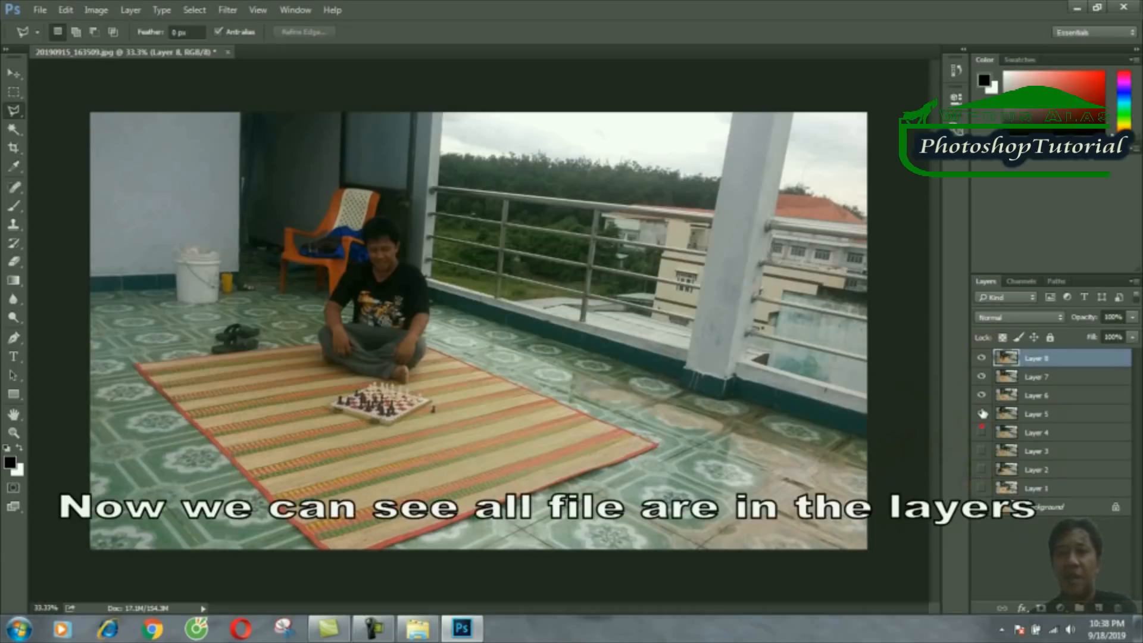
pyautogui.click(981, 359)
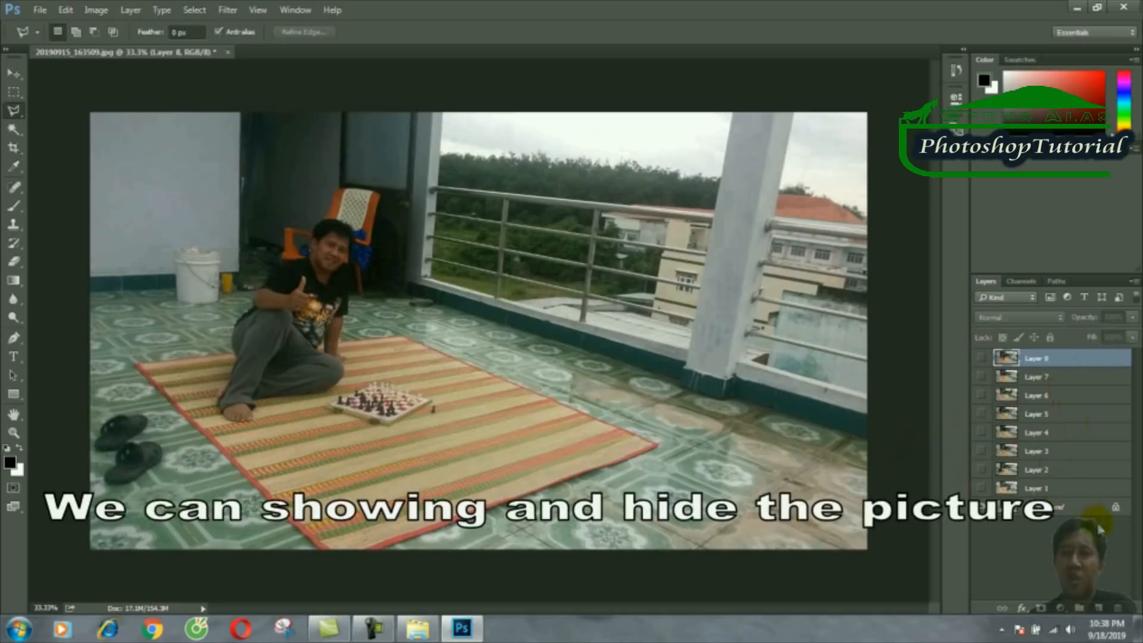
pyautogui.click(982, 488)
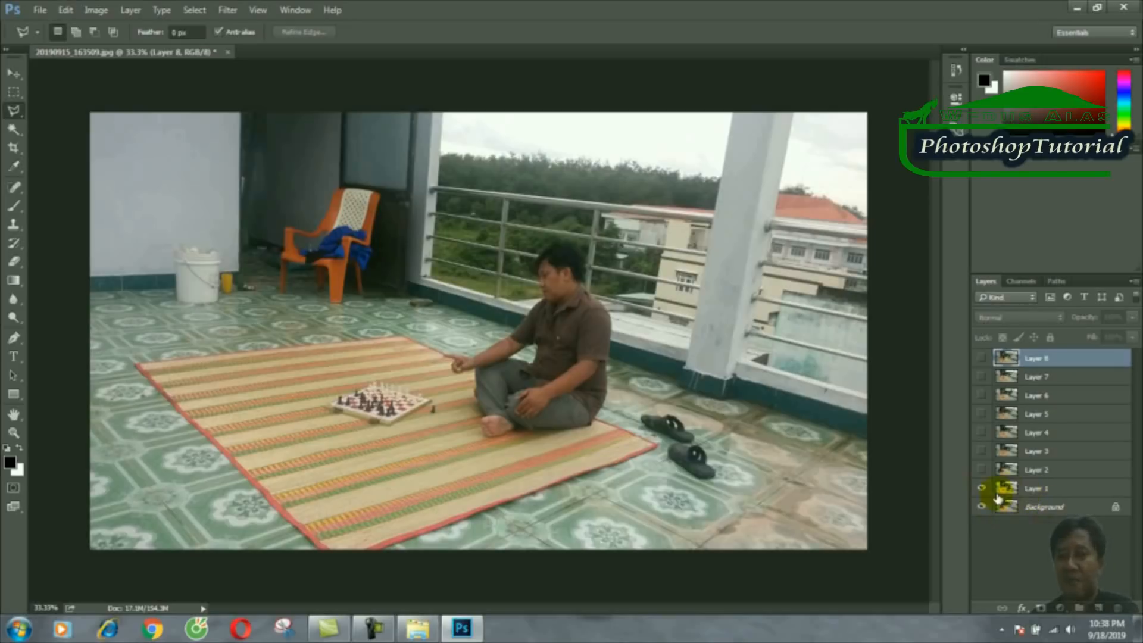
# Reduce the fill of Layer 1 to 51% so both seated figures show through.
pyautogui.click(1050, 489)
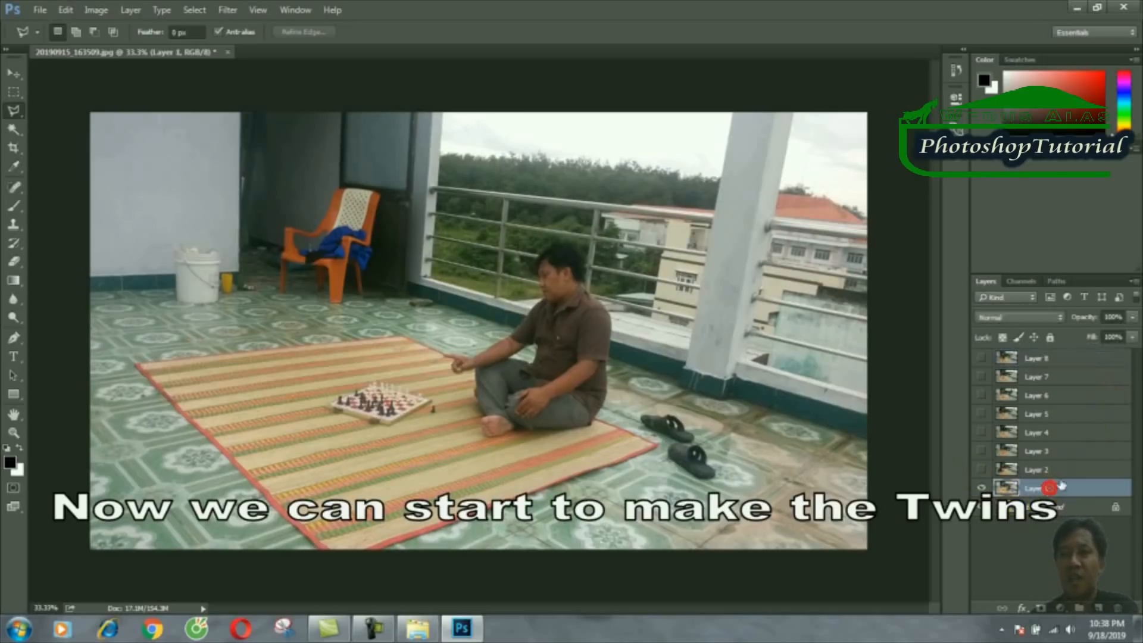
pyautogui.click(1134, 339)
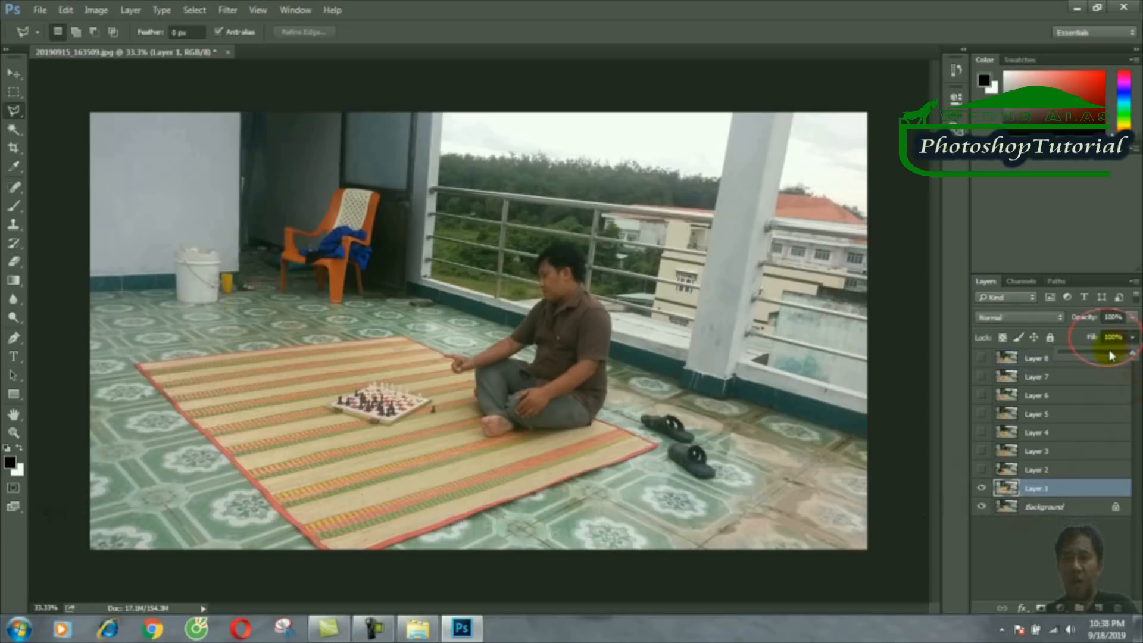
pyautogui.moveTo(1109, 350); pyautogui.dragTo(1099, 356)
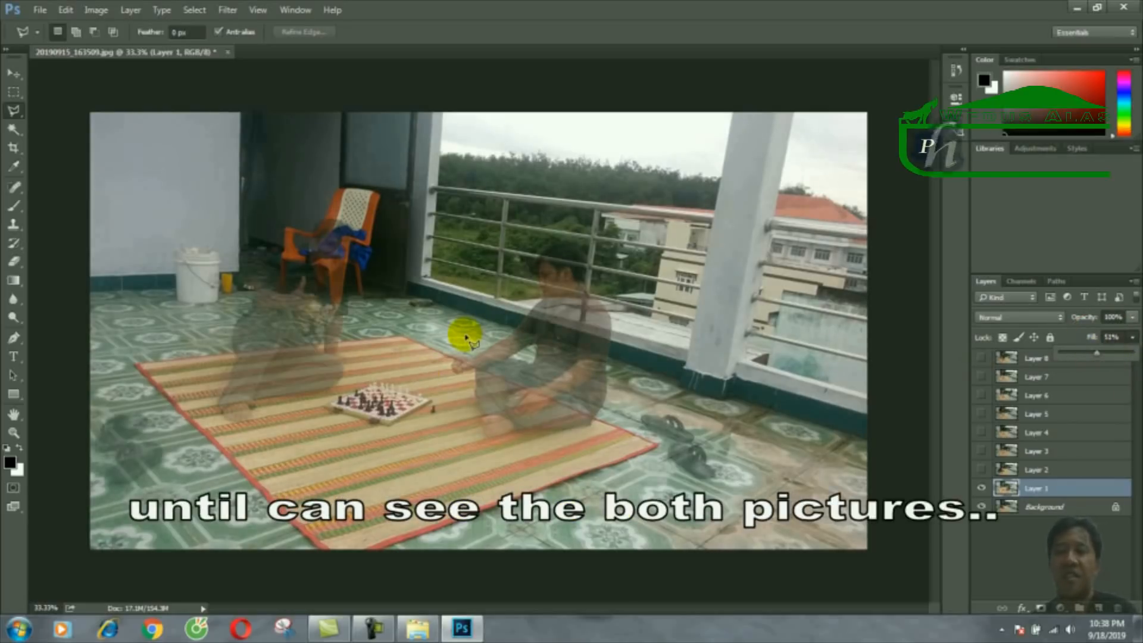
# Delete a rectangular area covering the left part of Layer 1 up to the pillar beside the door, and restore its fill to 100%.
pyautogui.click(14, 93)
pyautogui.moveTo(69, 104); pyautogui.dragTo(192, 336)
pyautogui.moveTo(101, 188); pyautogui.dragTo(434, 556)
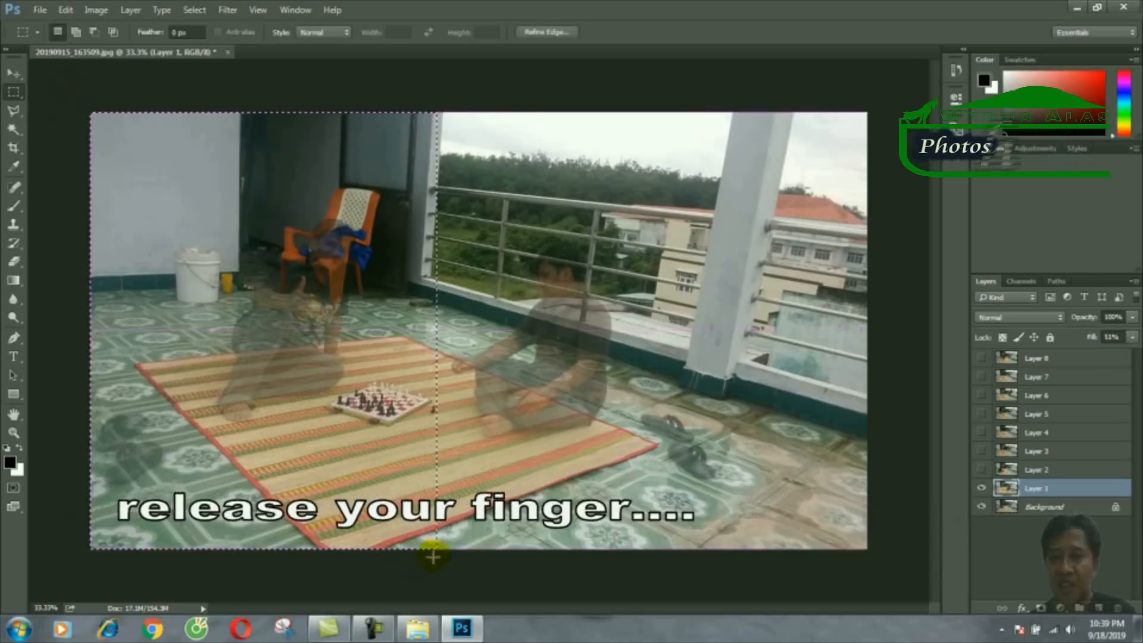
pyautogui.press('Delete')
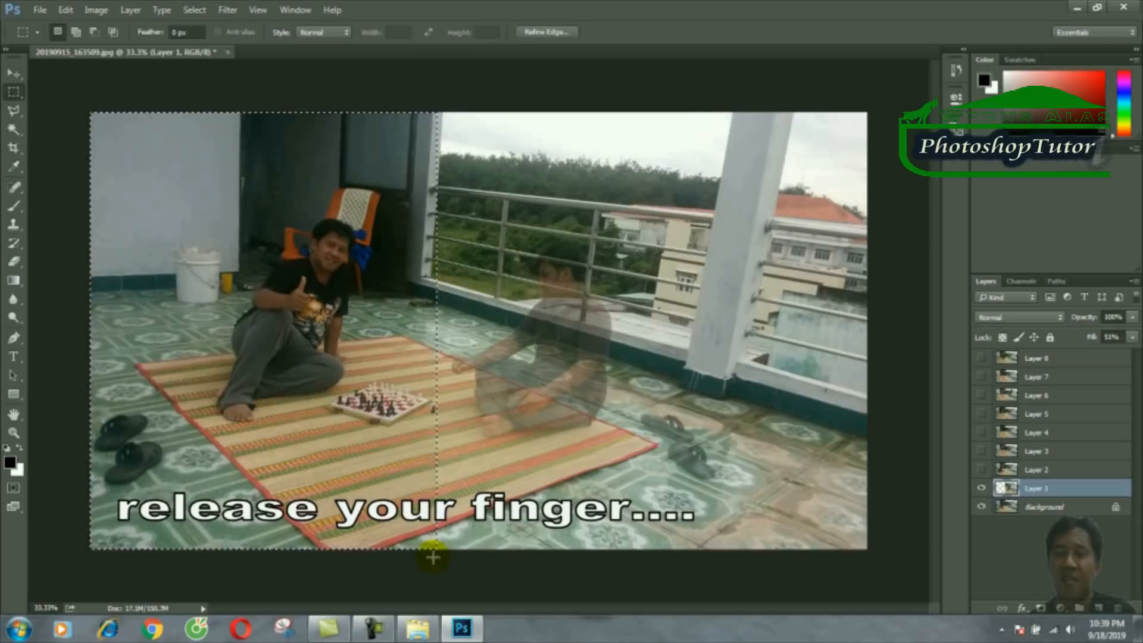
pyautogui.hotkey('ctrl', 'd')
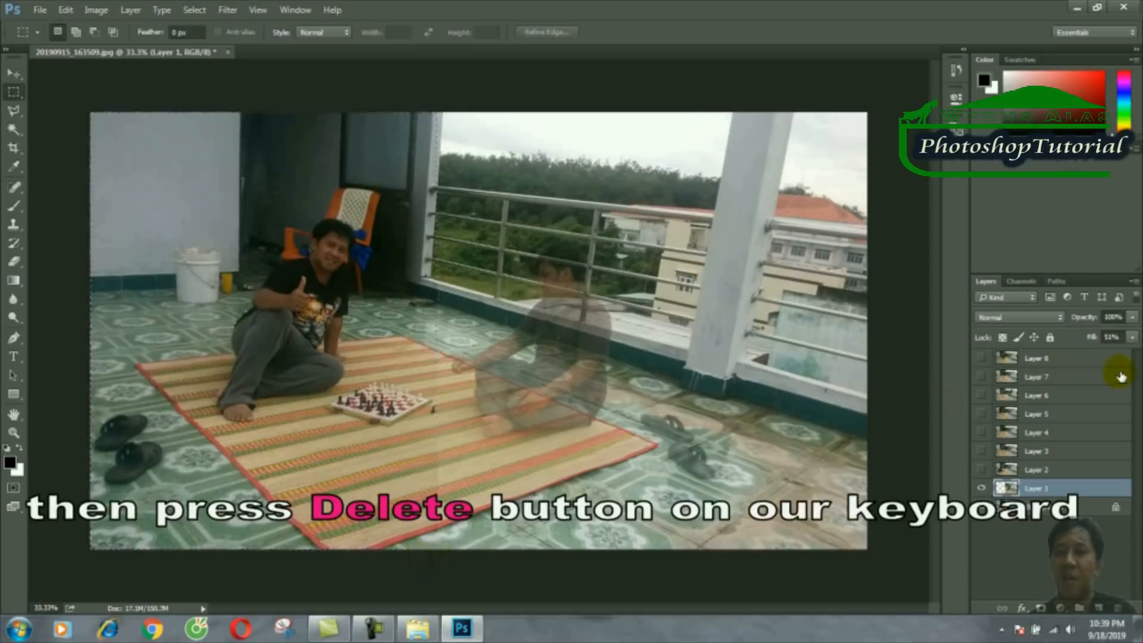
pyautogui.click(1131, 337)
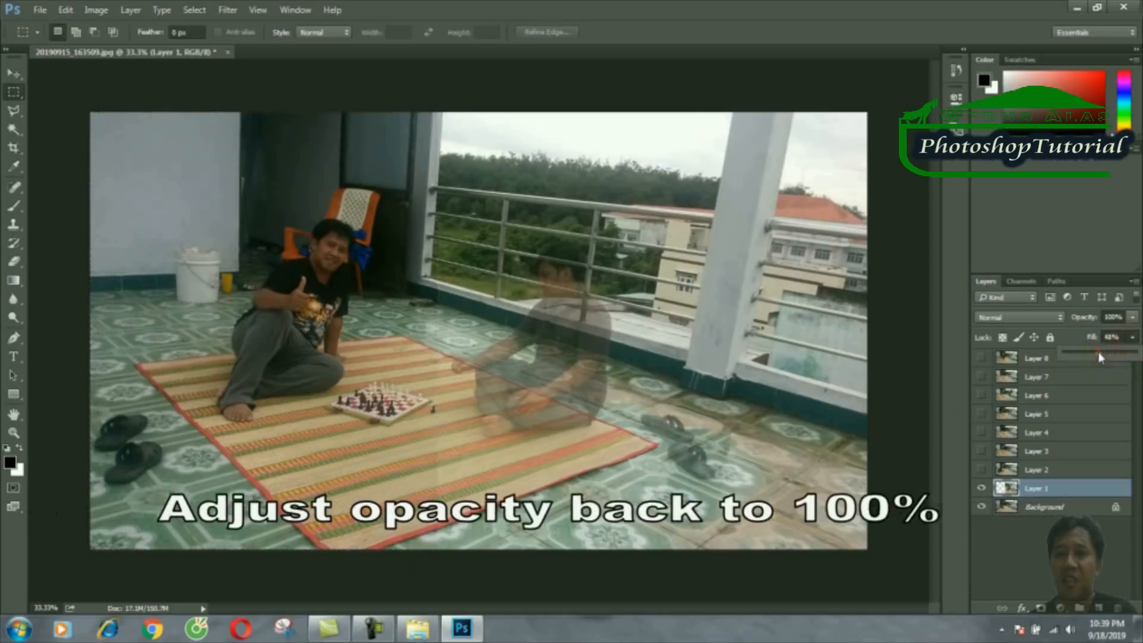
pyautogui.moveTo(1101, 356); pyautogui.dragTo(1135, 374)
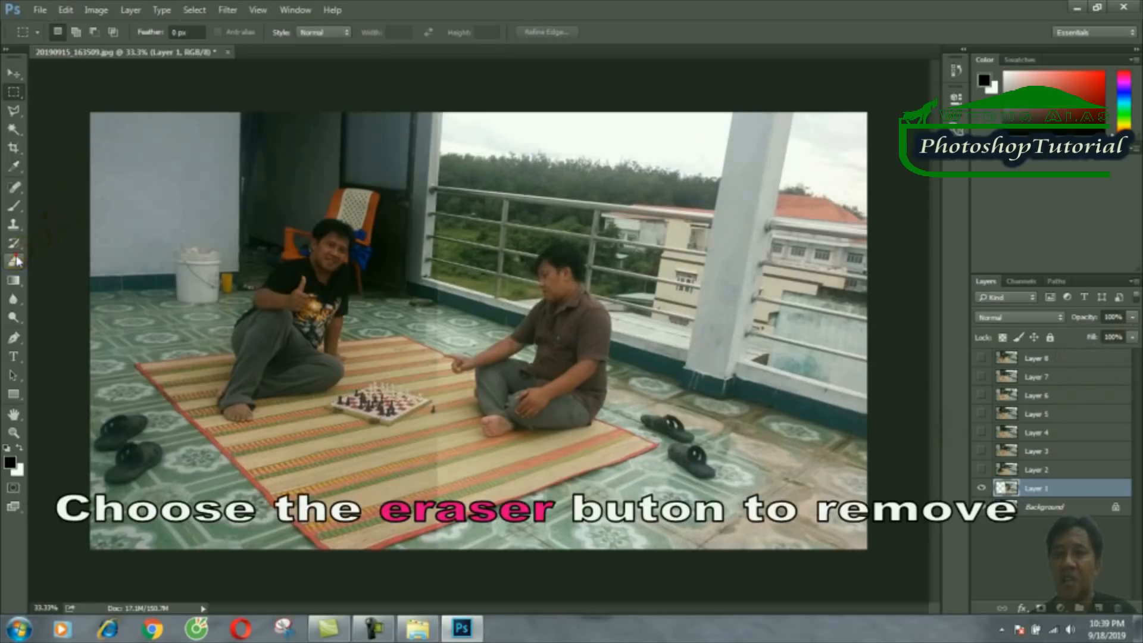
# Soften the vertical cut edge of Layer 1 across the mat and floor using the Eraser with a 145 px brush.
pyautogui.click(15, 261)
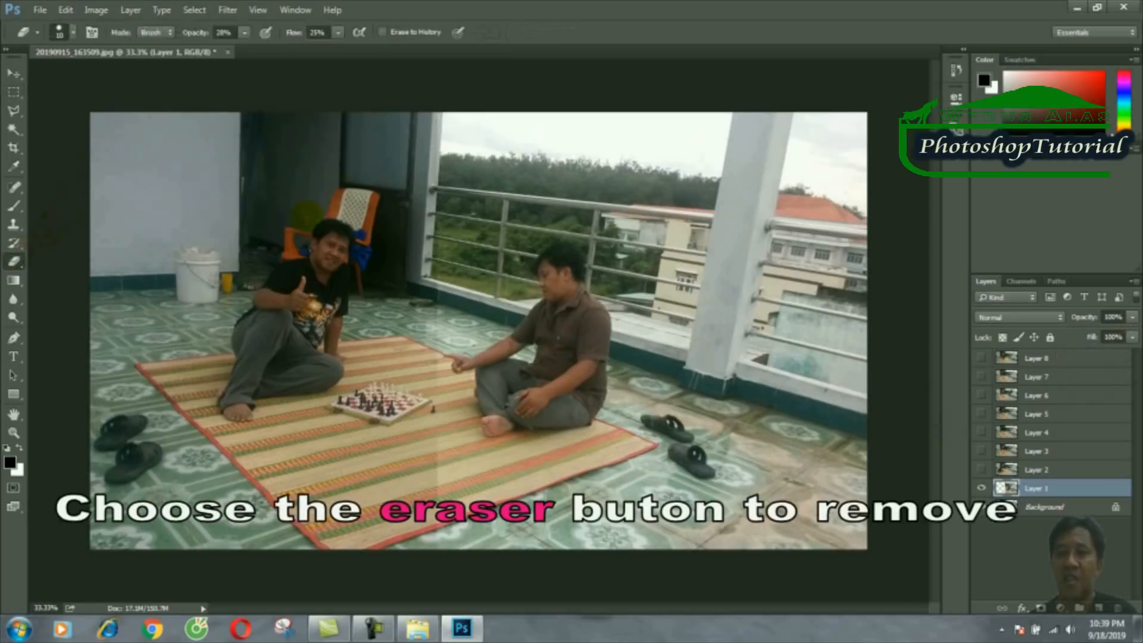
pyautogui.click(70, 30)
pyautogui.moveTo(89, 76); pyautogui.dragTo(123, 77)
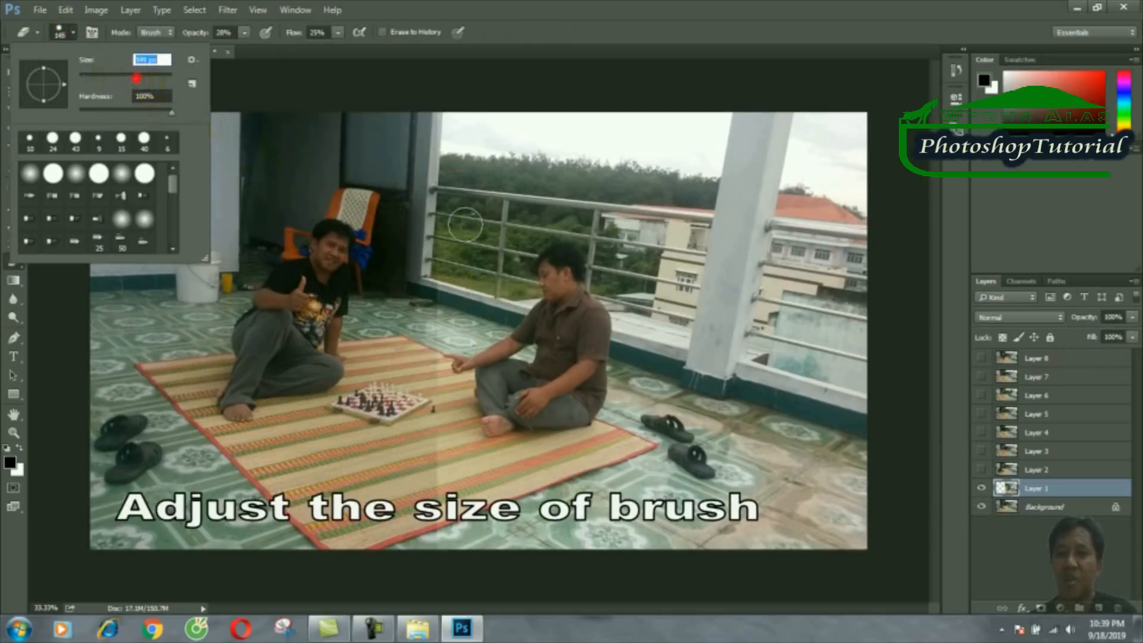
pyautogui.click(544, 4)
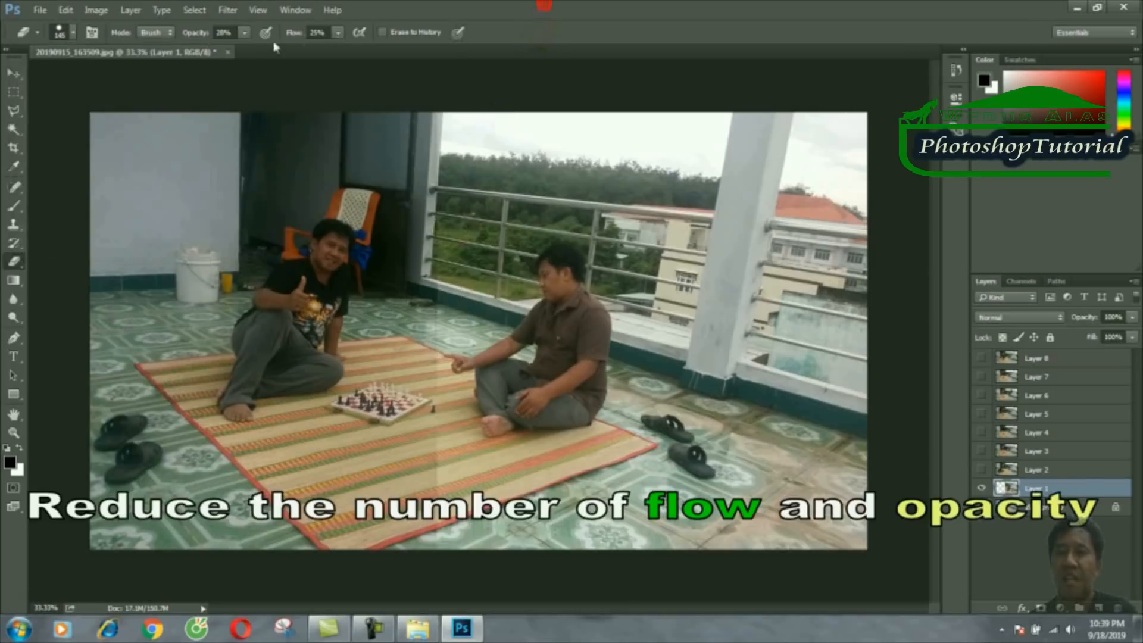
pyautogui.click(244, 33)
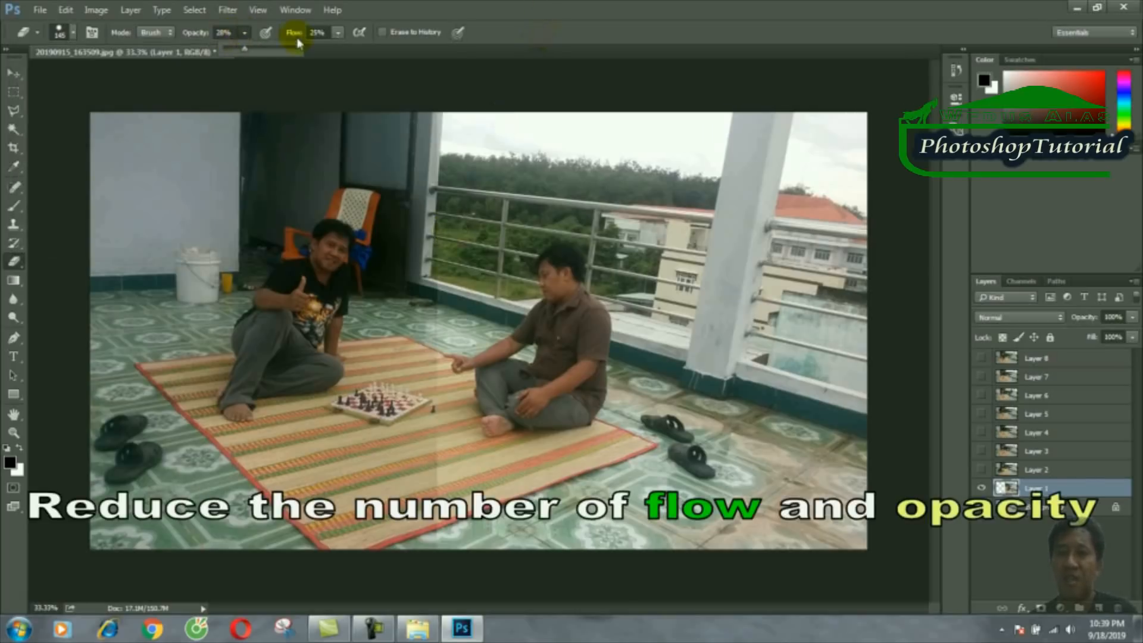
pyautogui.click(513, 13)
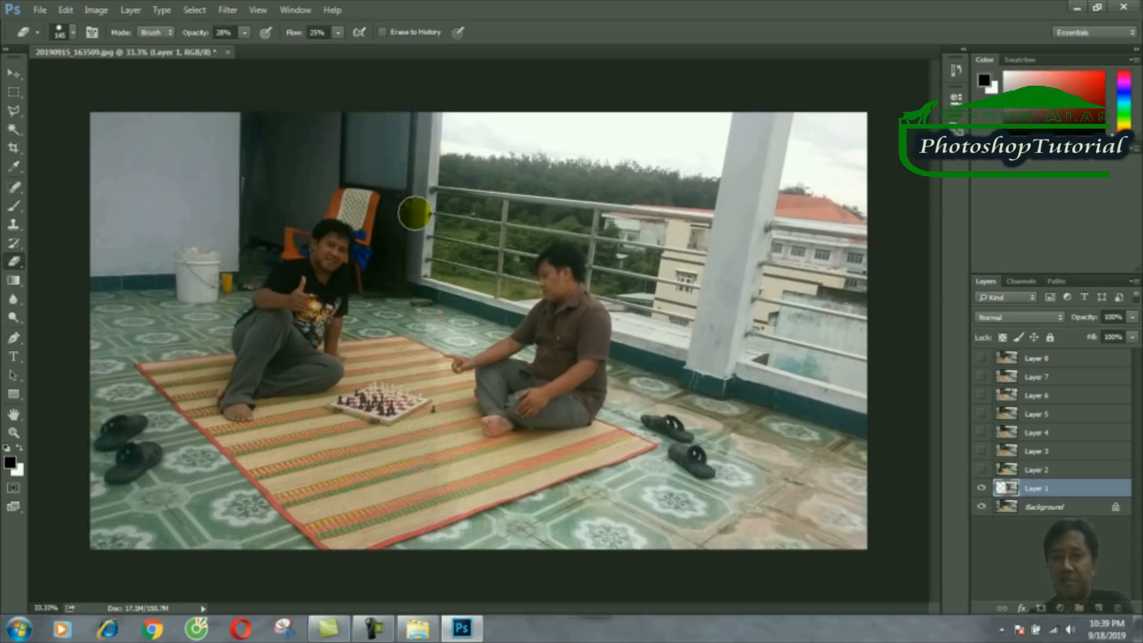
# Erase the remaining seam on Layer 1 between the two seated figures and up to the sky, raising the Eraser flow to 100%.
pyautogui.press('z')
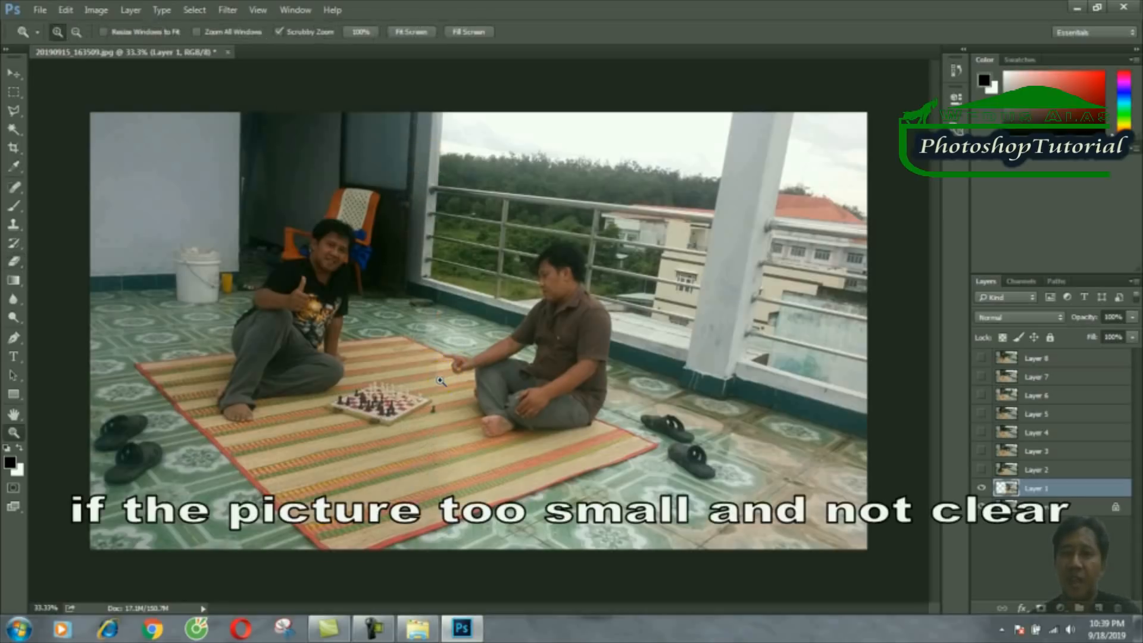
pyautogui.click(441, 381)
pyautogui.click(439, 388)
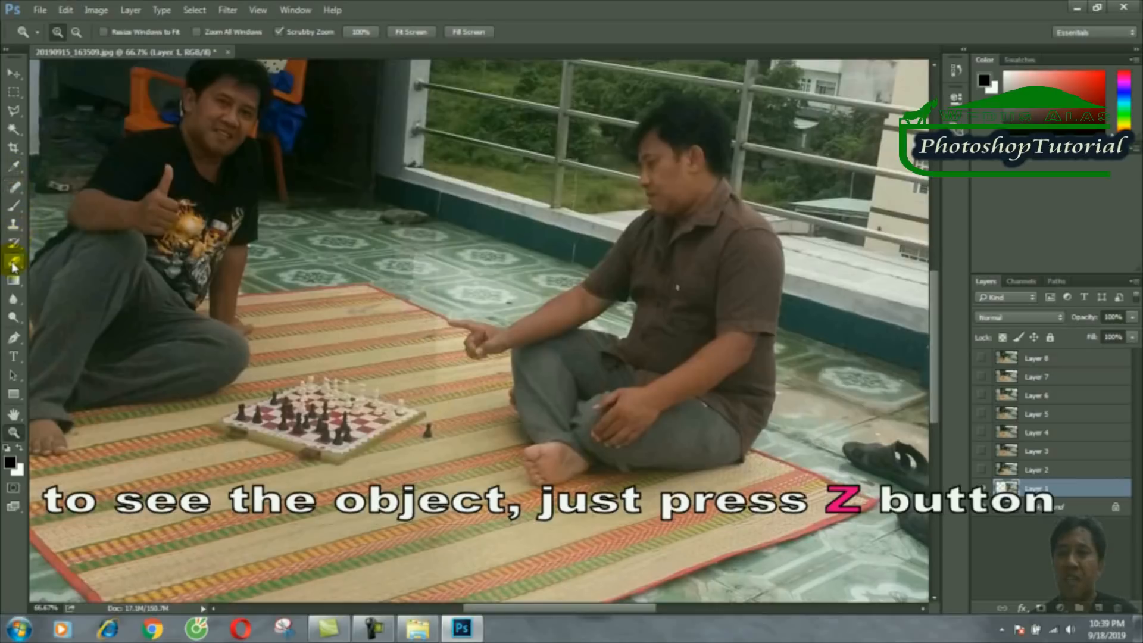
pyautogui.click(14, 263)
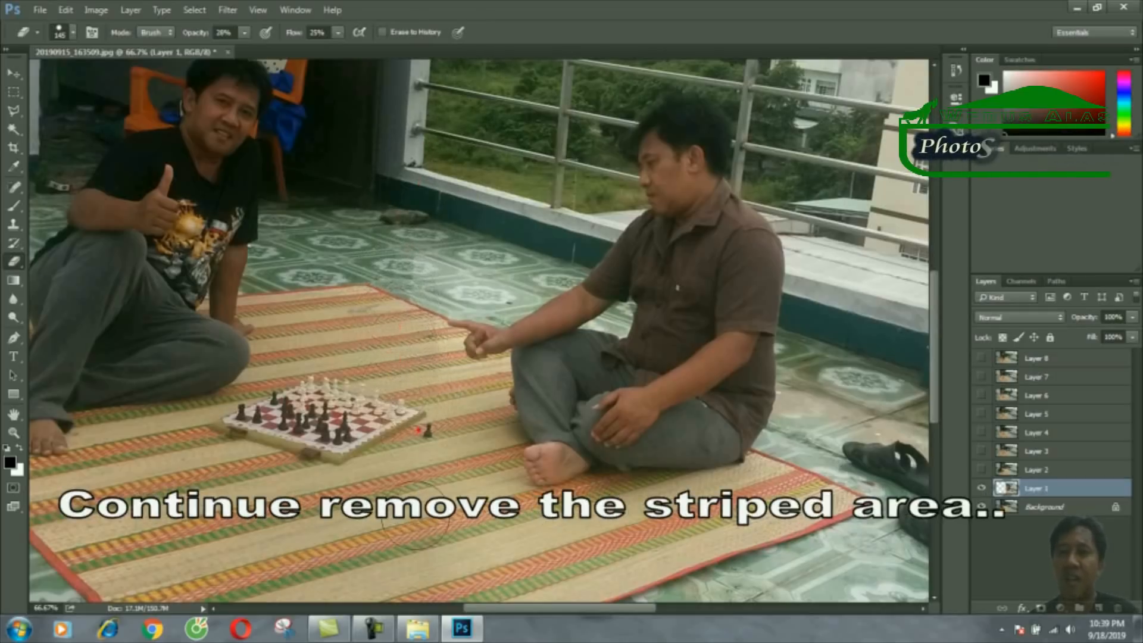
pyautogui.click(405, 344)
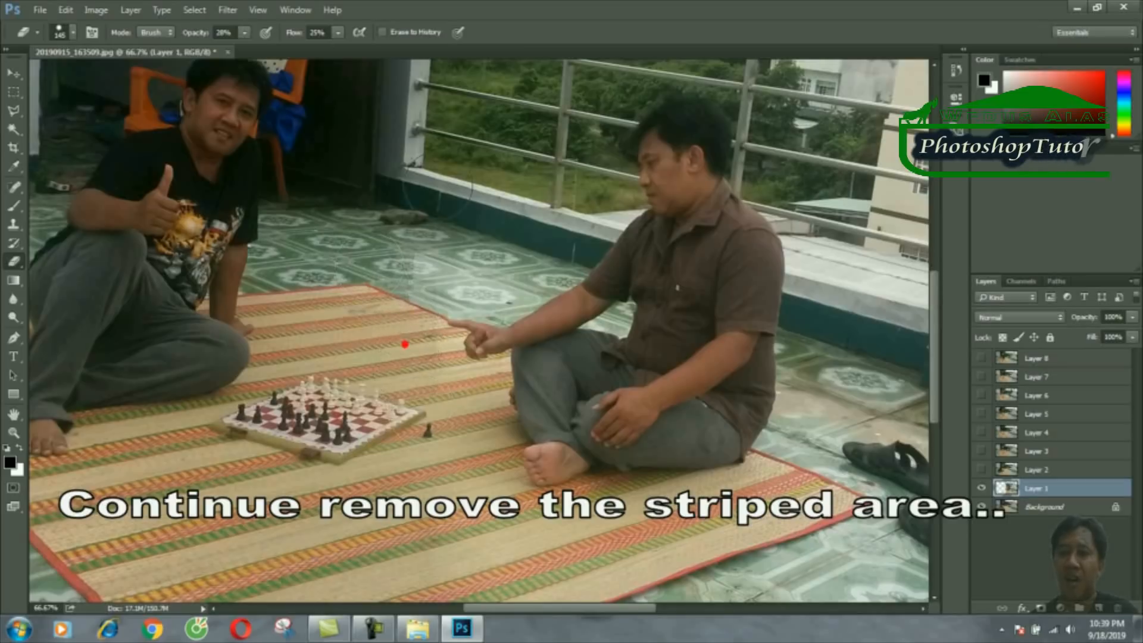
pyautogui.hotkey('shift', '0')
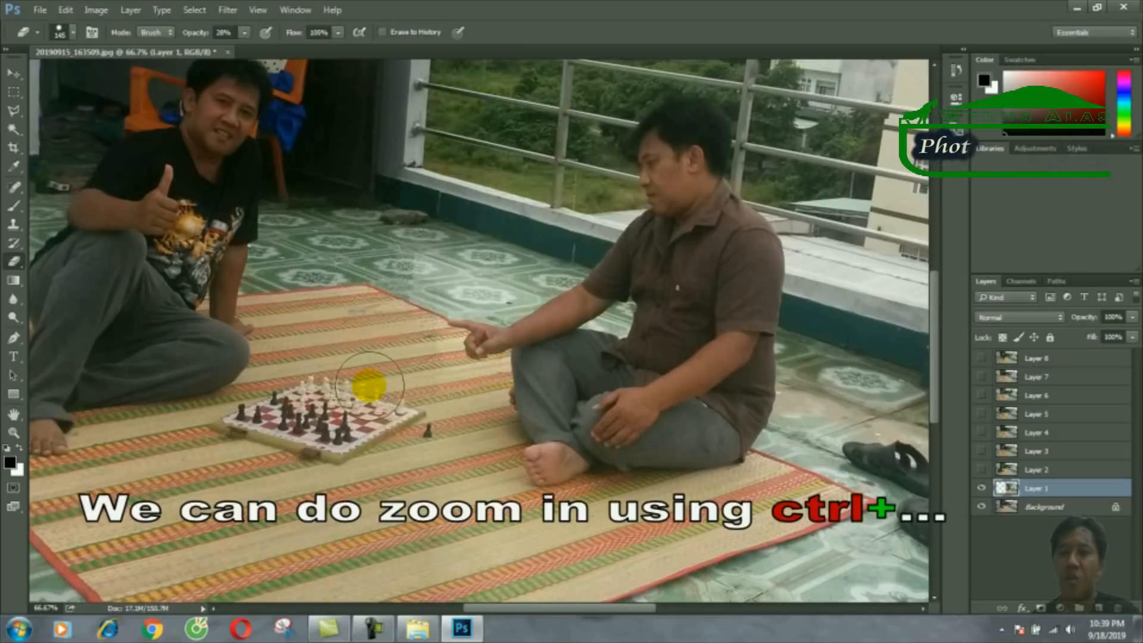
pyautogui.scroll(-2, 369, 385)
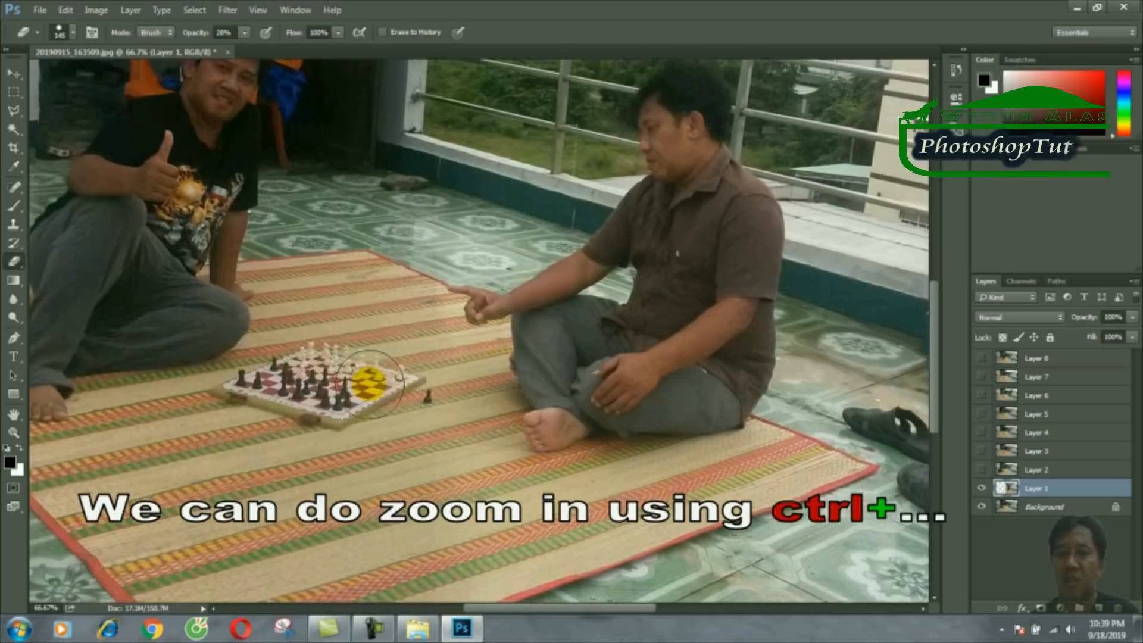
pyautogui.hotkey('ctrl', '0')
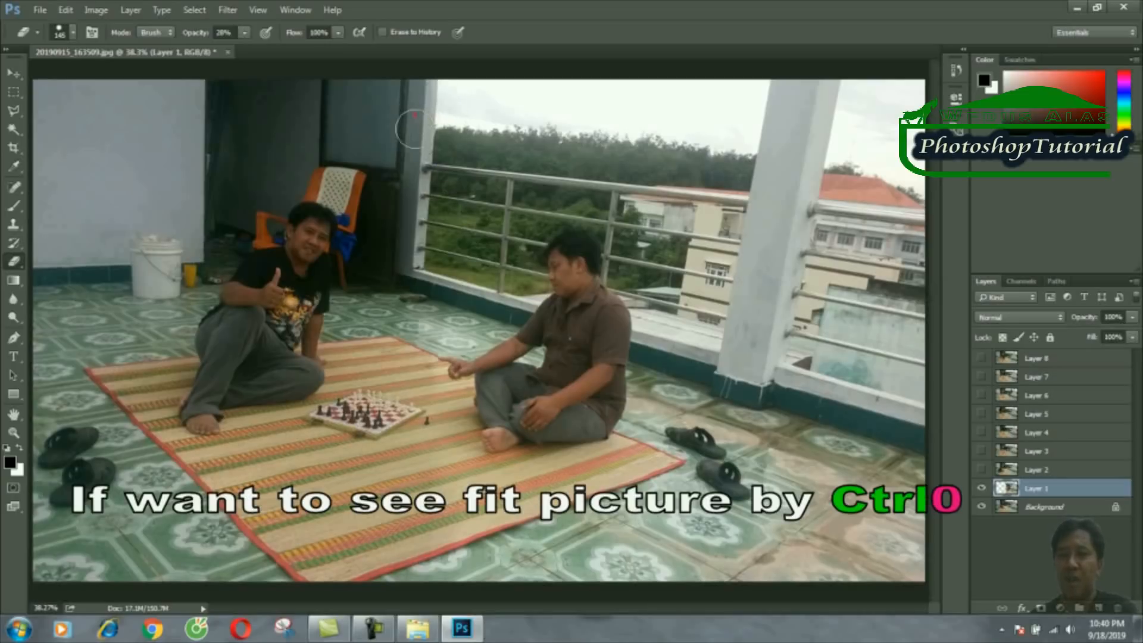
pyautogui.click(433, 99)
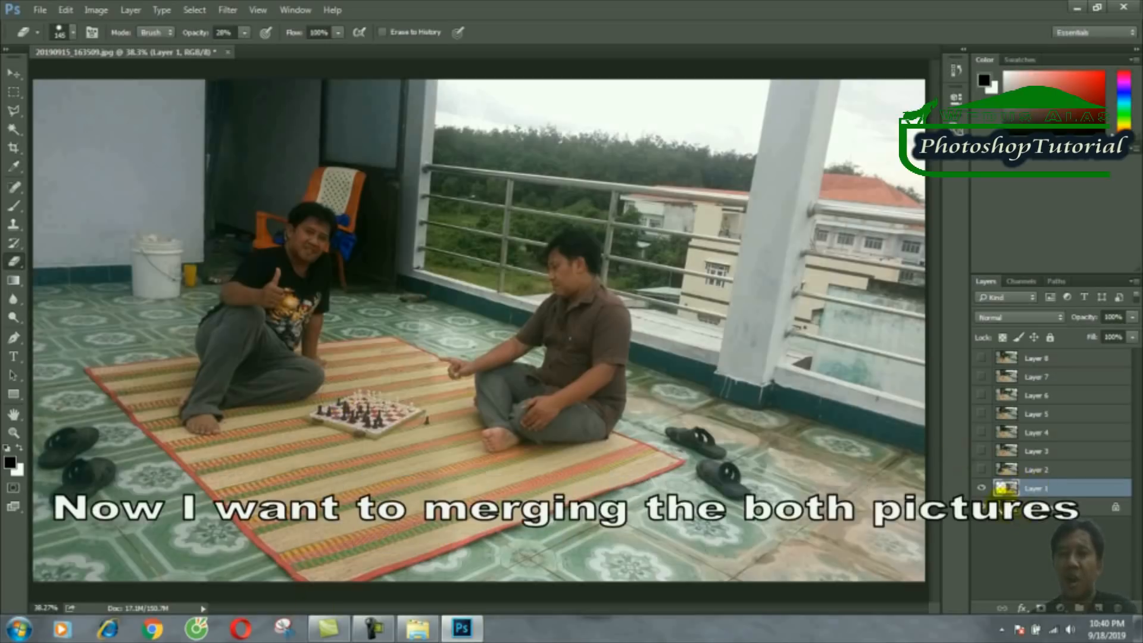
# Merge the visible Layer 1 and Background into one layer.
pyautogui.click(131, 10)
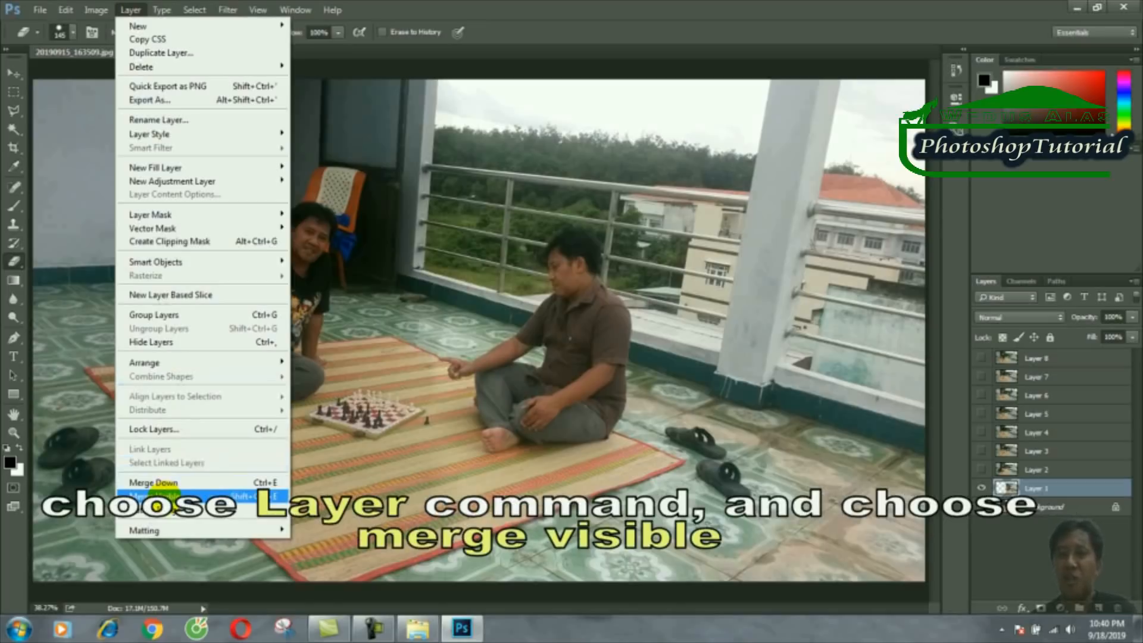
pyautogui.click(173, 496)
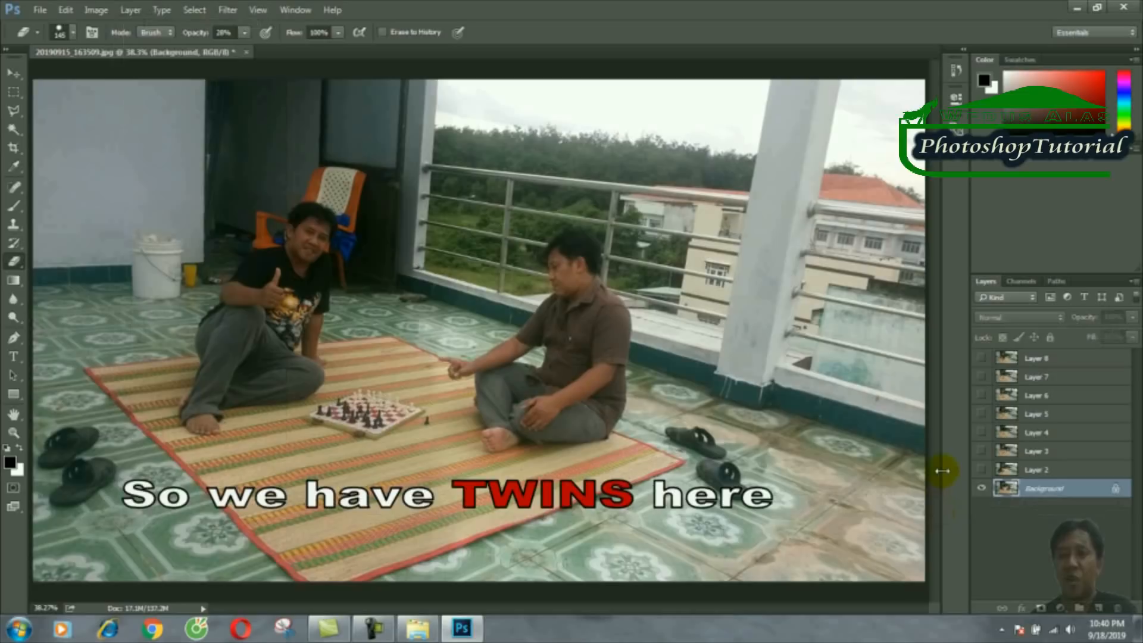
# Save the project as a Photoshop file named twins in the Twins folder on DATA1 (D:).
pyautogui.hotkey('ctrl', 'shift', 's')
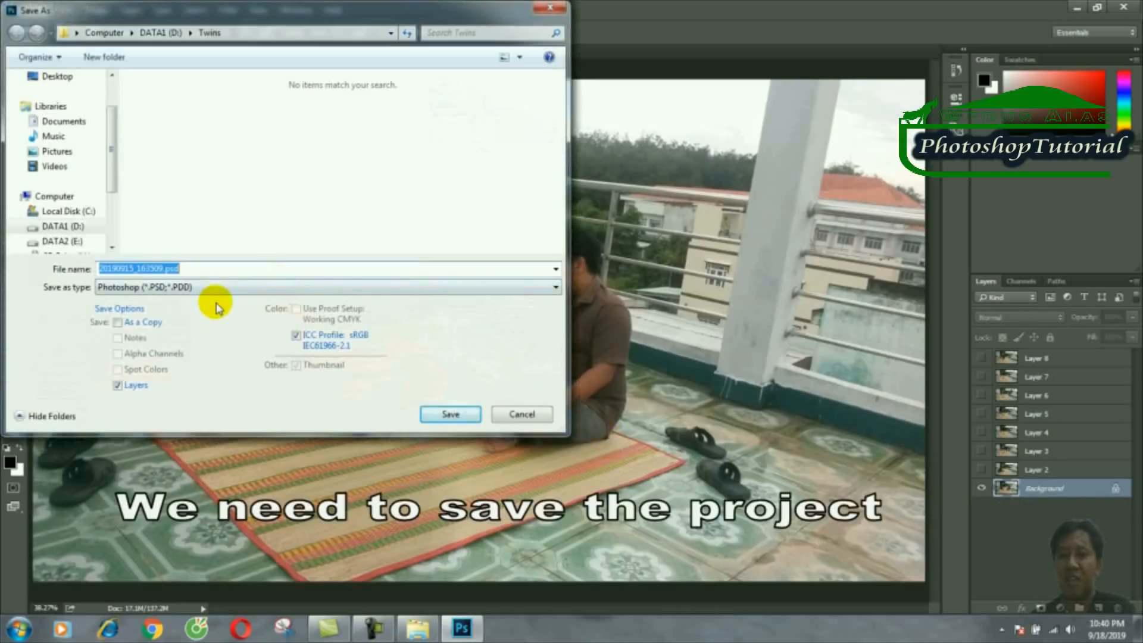
pyautogui.write('twins')
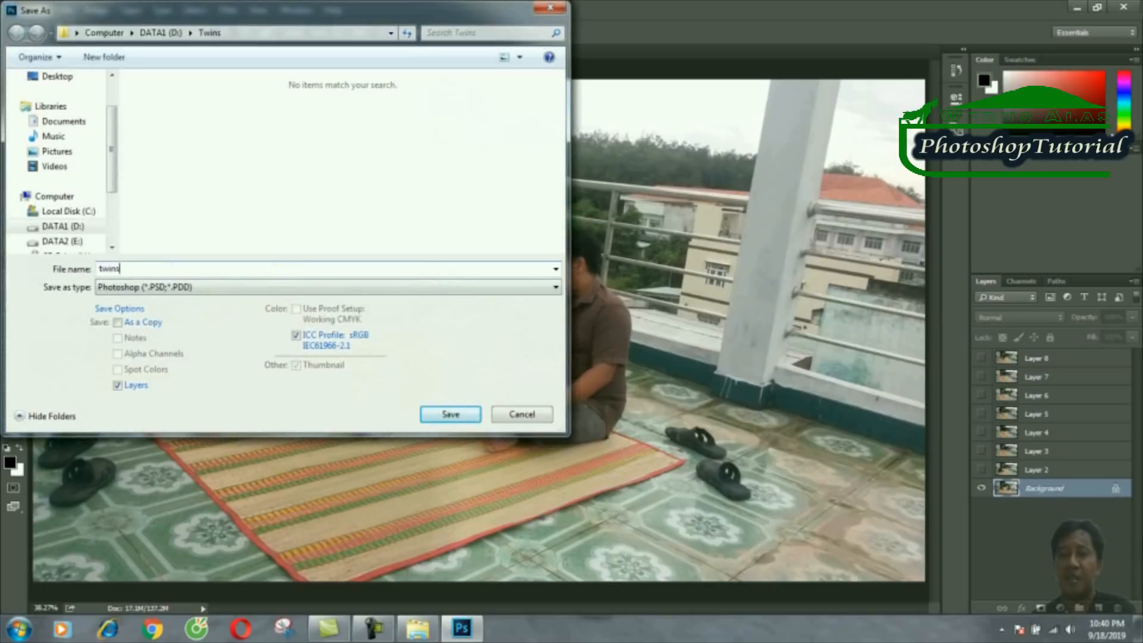
pyautogui.click(444, 413)
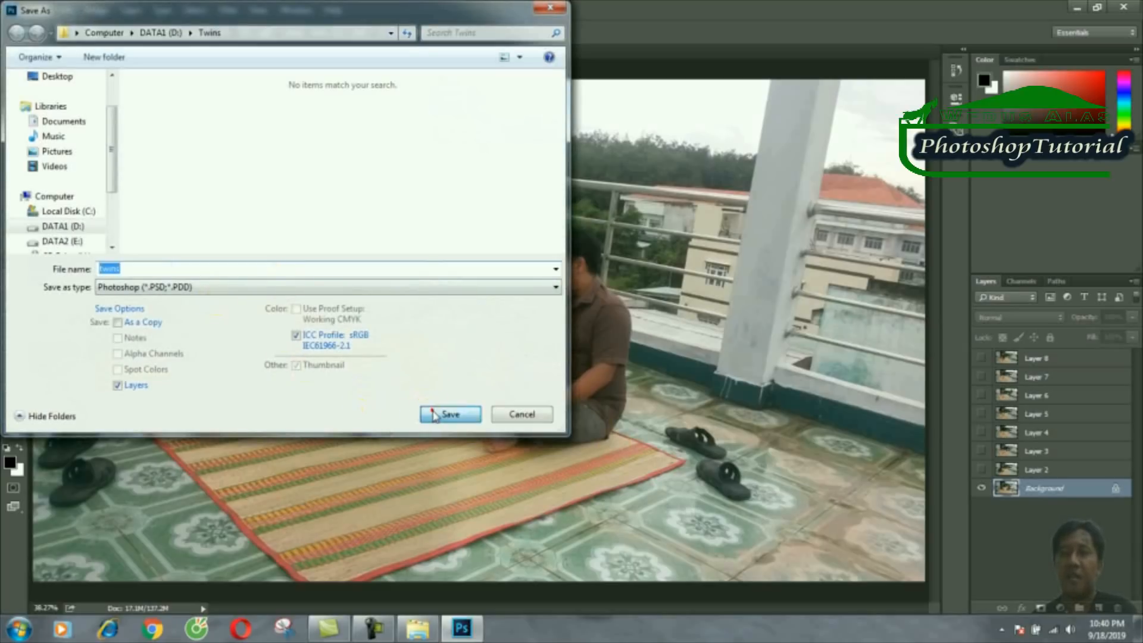
pyautogui.click(730, 189)
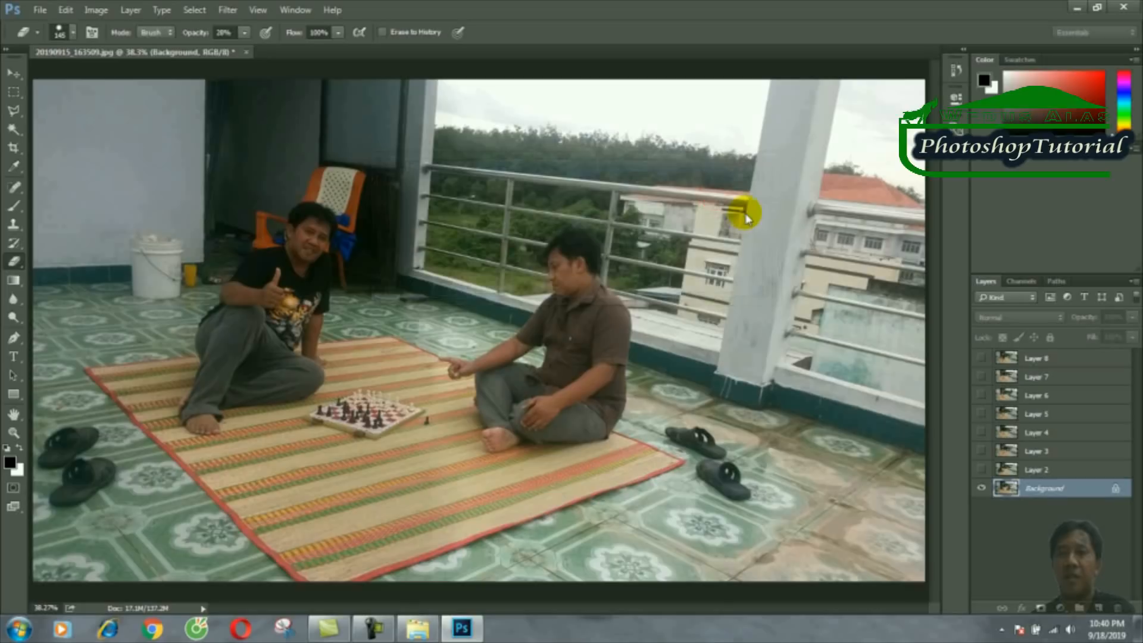
# Preview the hidden Layer 2 and Layer 3 photos, keep only Layer 3 shown above the Background, and lower its fill to 66%.
pyautogui.click(983, 471)
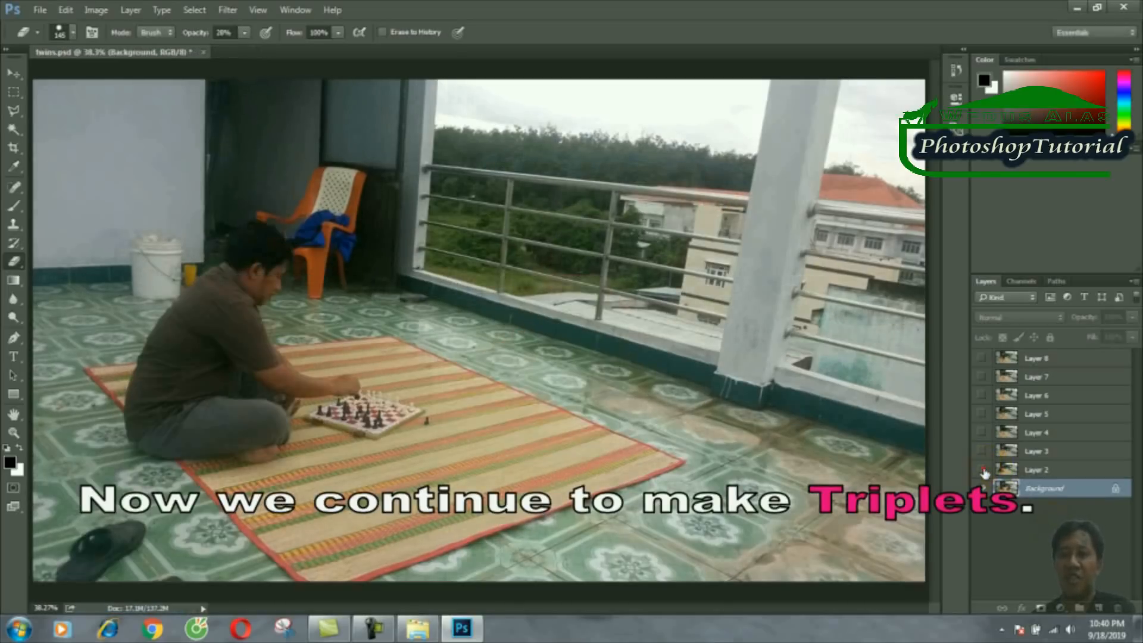
pyautogui.click(982, 471)
pyautogui.click(982, 452)
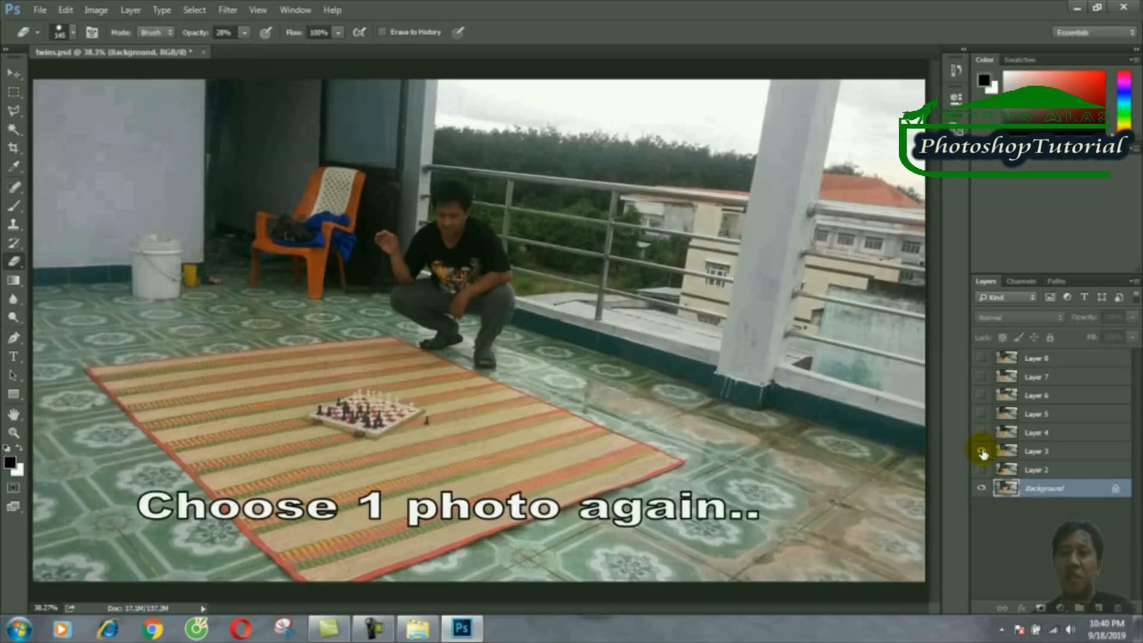
pyautogui.click(983, 452)
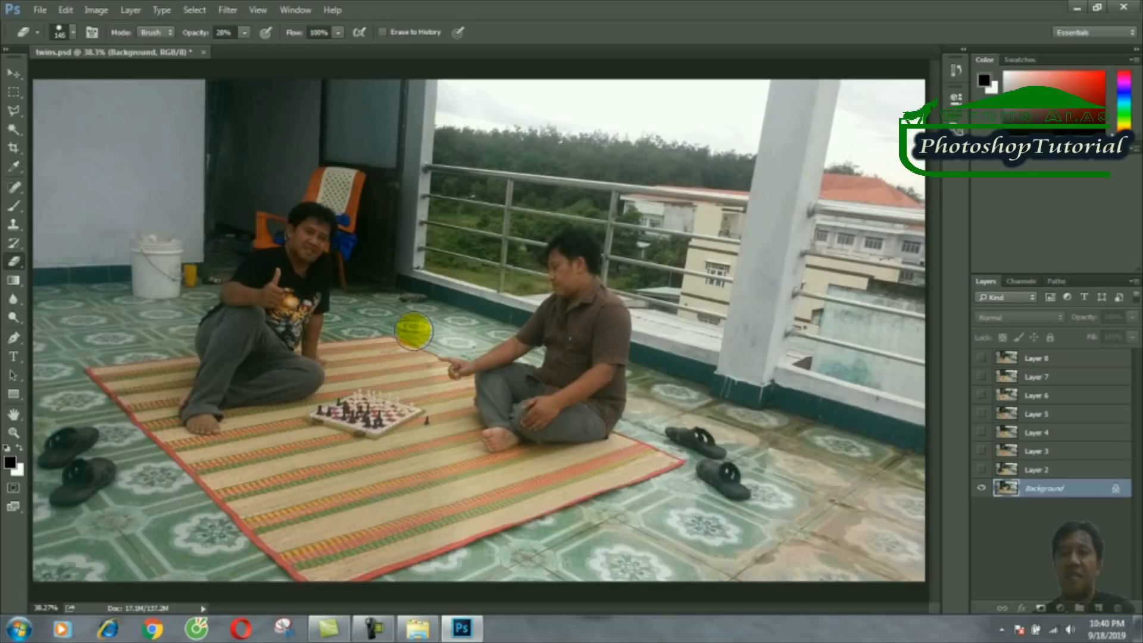
pyautogui.click(984, 453)
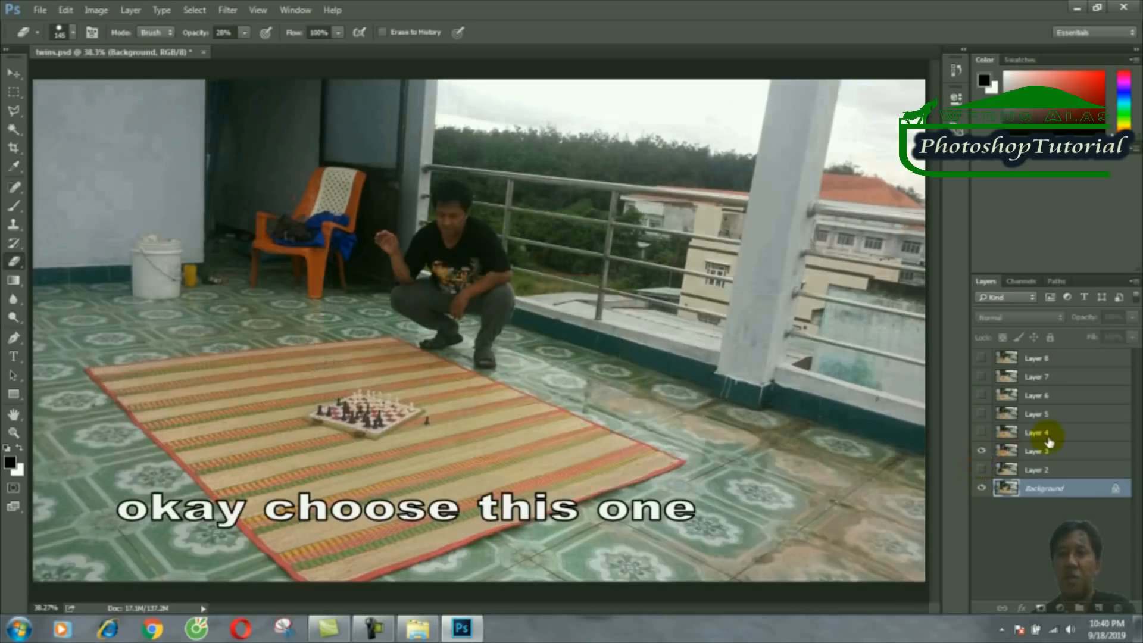
pyautogui.click(1058, 453)
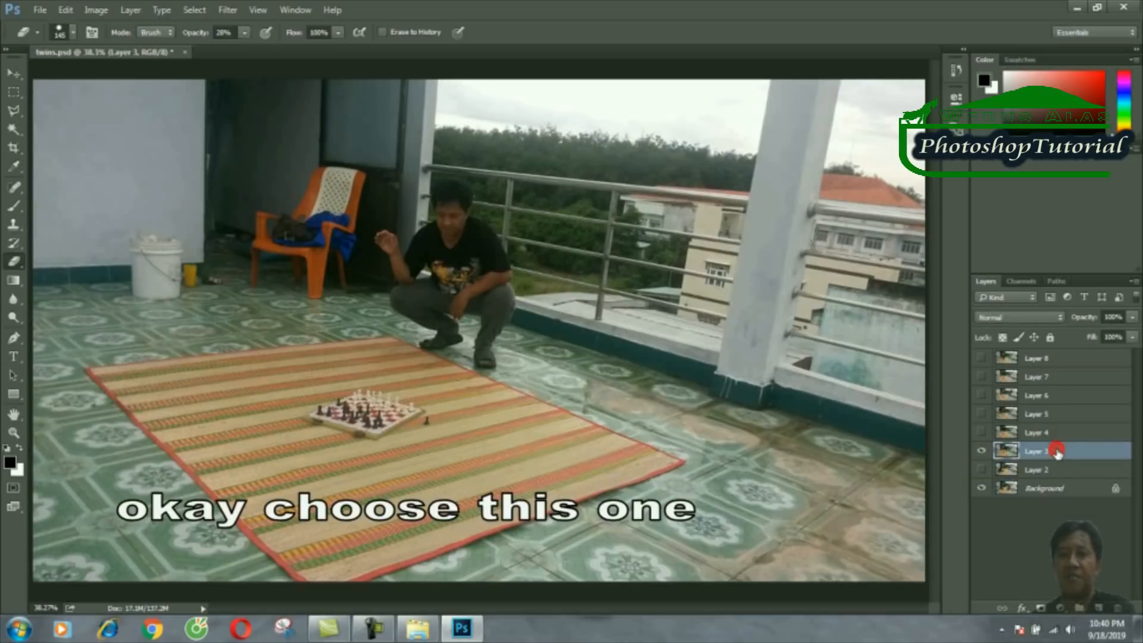
pyautogui.click(1133, 337)
pyautogui.moveTo(1114, 349); pyautogui.dragTo(1108, 354)
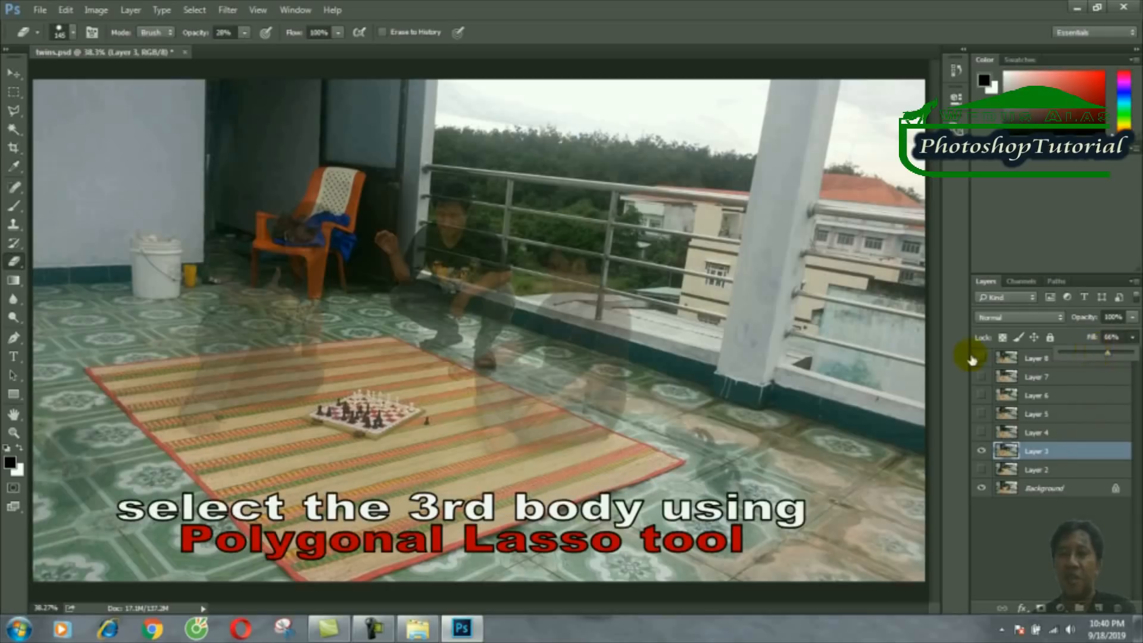
# Outline the squatting figure with the Polygonal Lasso, invert the selection, and delete the surroundings from Layer 3.
pyautogui.click(19, 112)
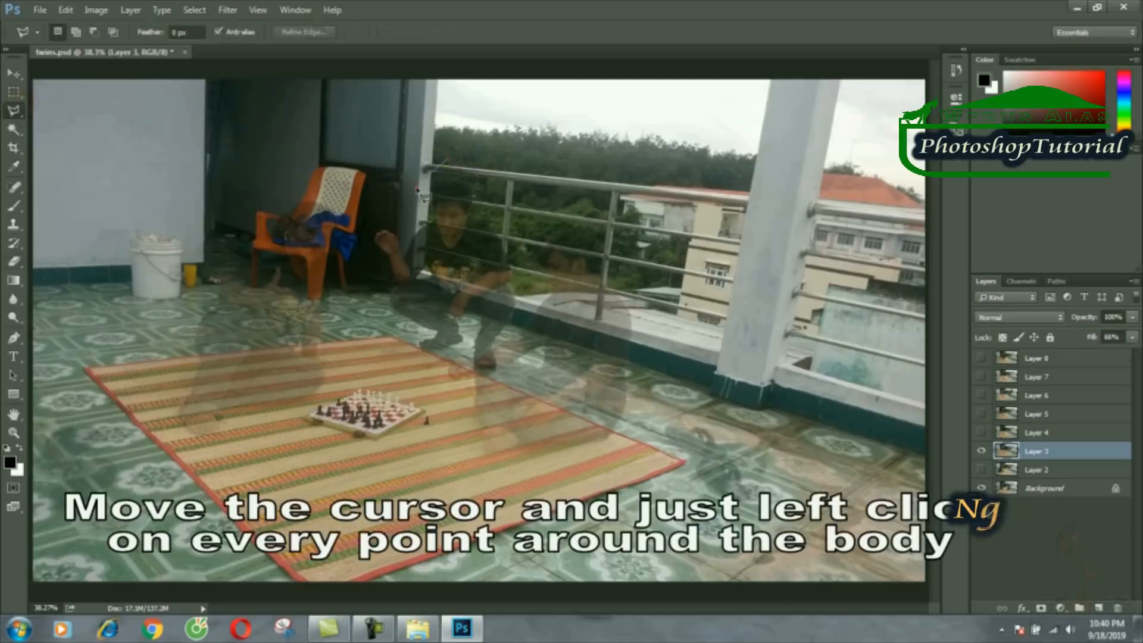
pyautogui.click(416, 190)
pyautogui.click(390, 212)
pyautogui.click(372, 228)
pyautogui.click(369, 278)
pyautogui.click(382, 311)
pyautogui.click(404, 348)
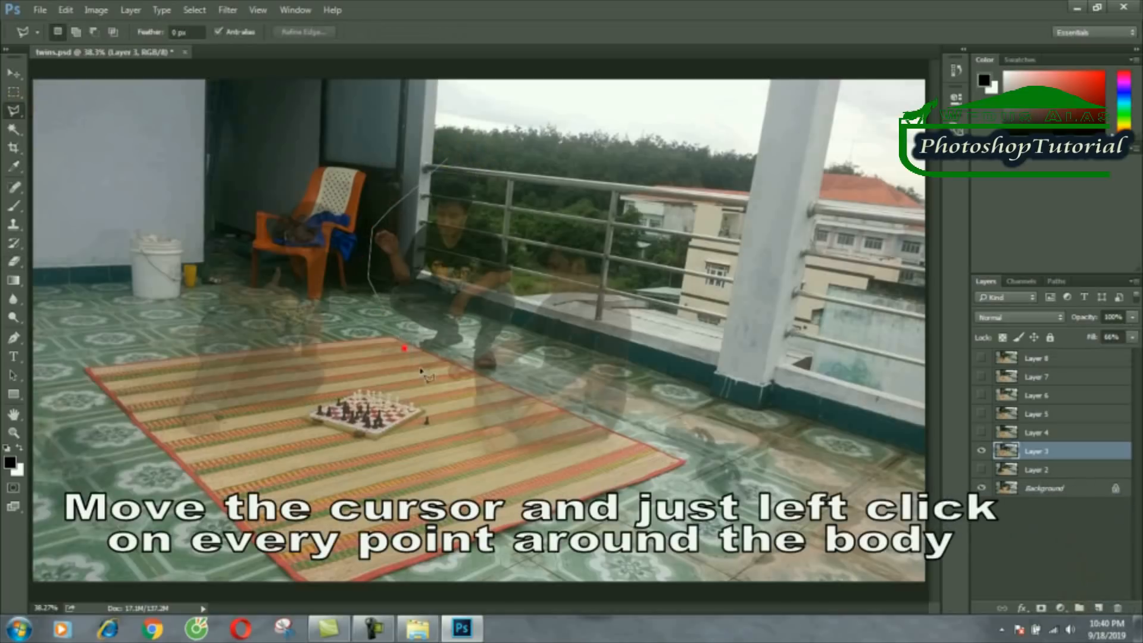
pyautogui.click(438, 387)
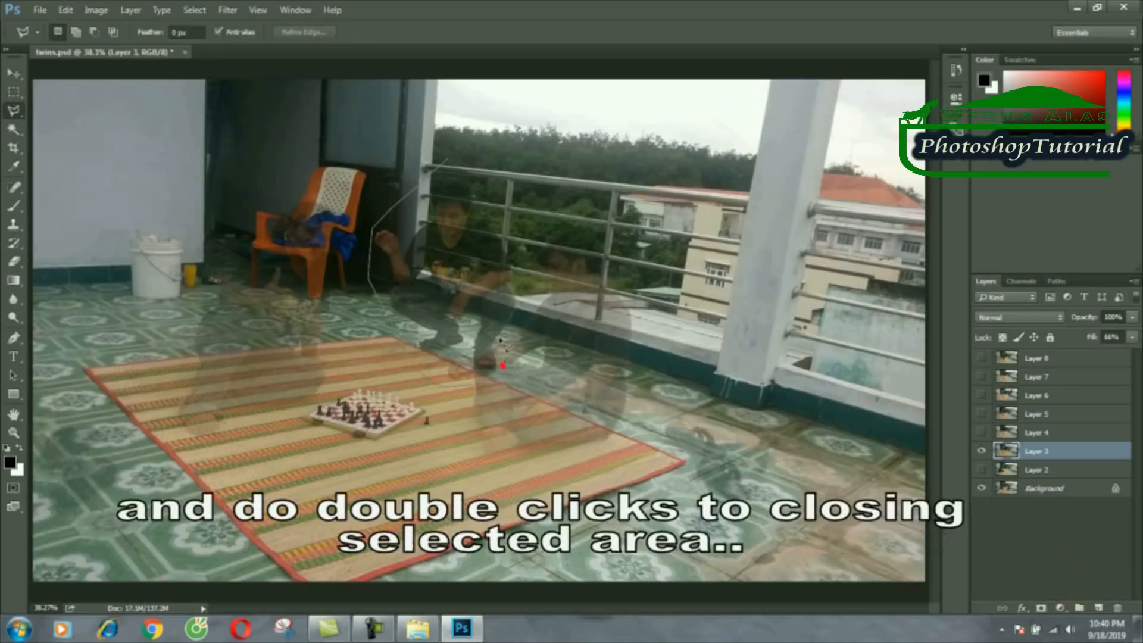
pyautogui.doubleClick(496, 180)
pyautogui.rightClick(457, 201)
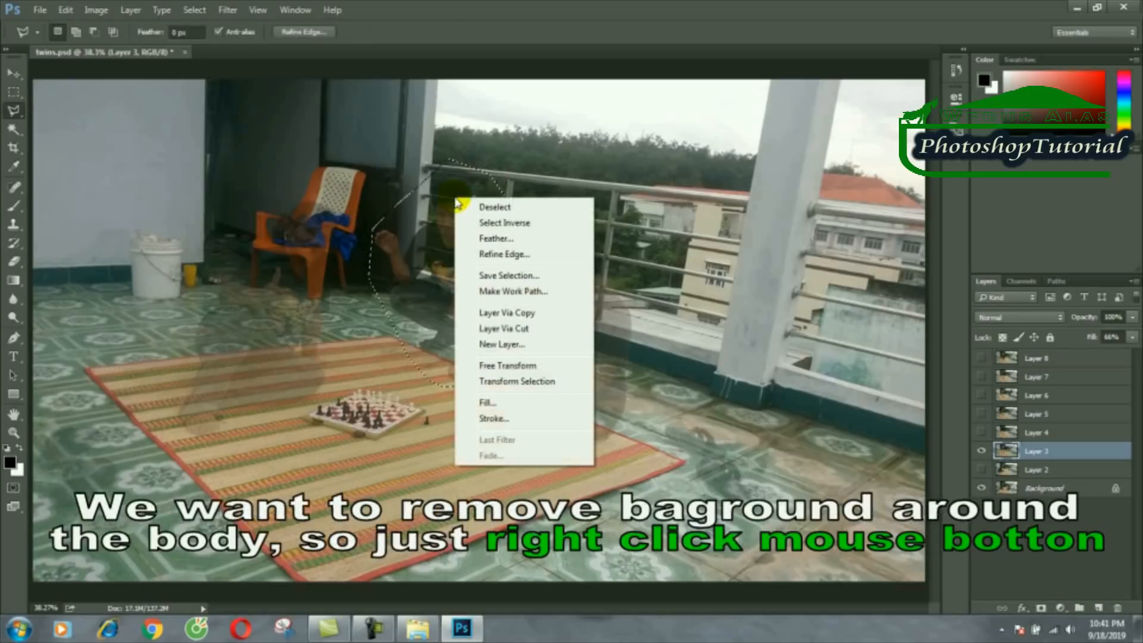
pyautogui.click(497, 224)
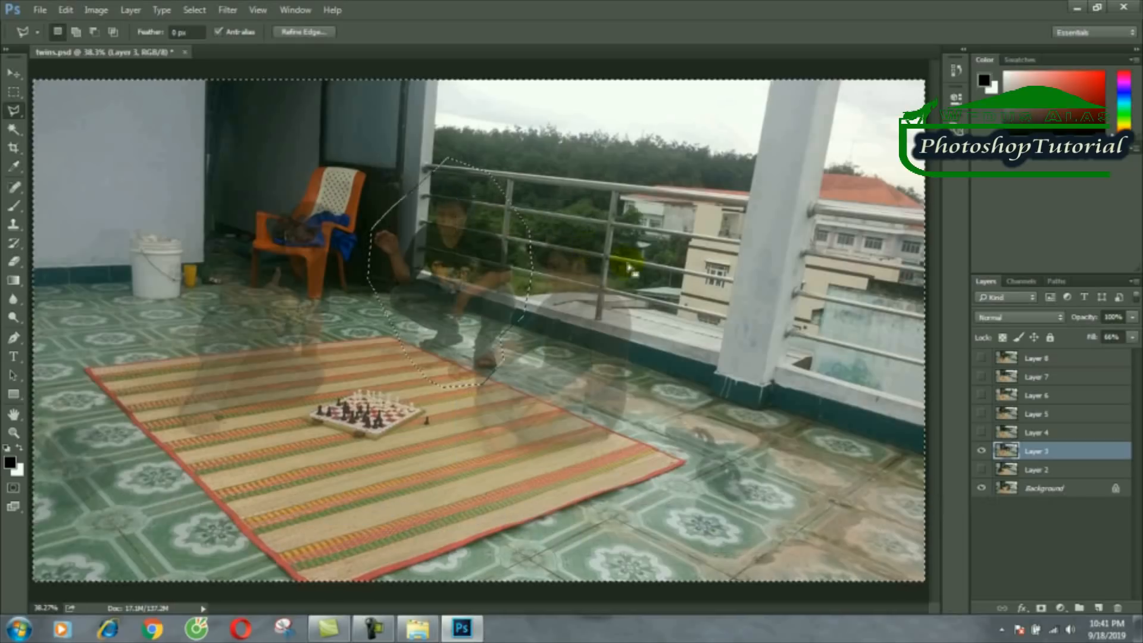
pyautogui.press('Delete')
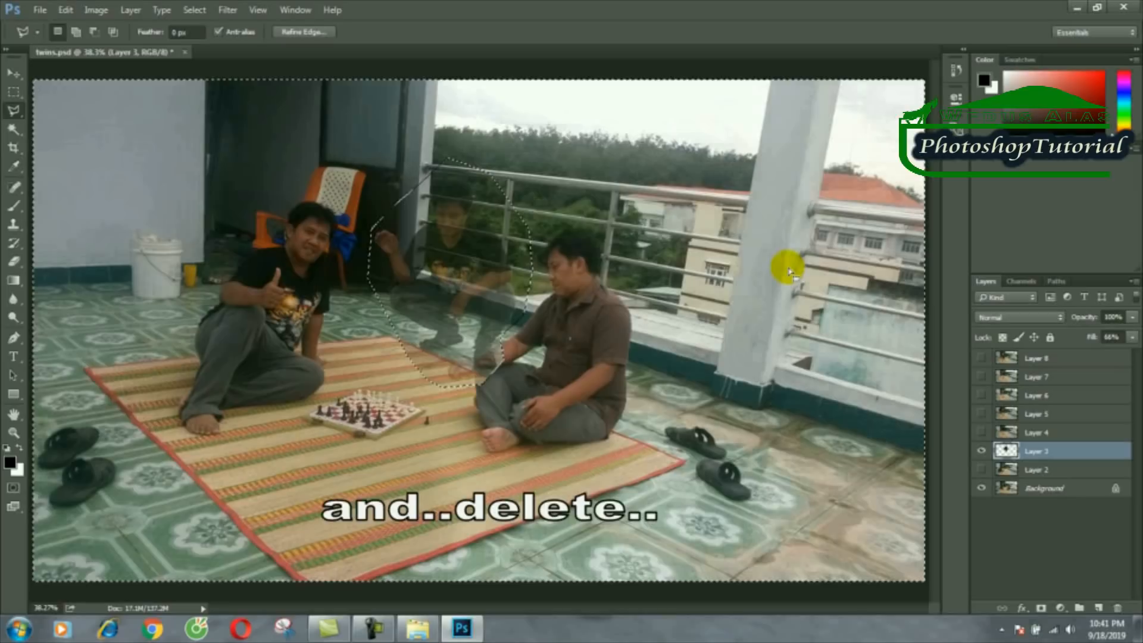
# Restore the fill of Layer 3 to 100% and clear the selection.
pyautogui.click(1133, 337)
pyautogui.moveTo(1110, 354); pyautogui.dragTo(1136, 354)
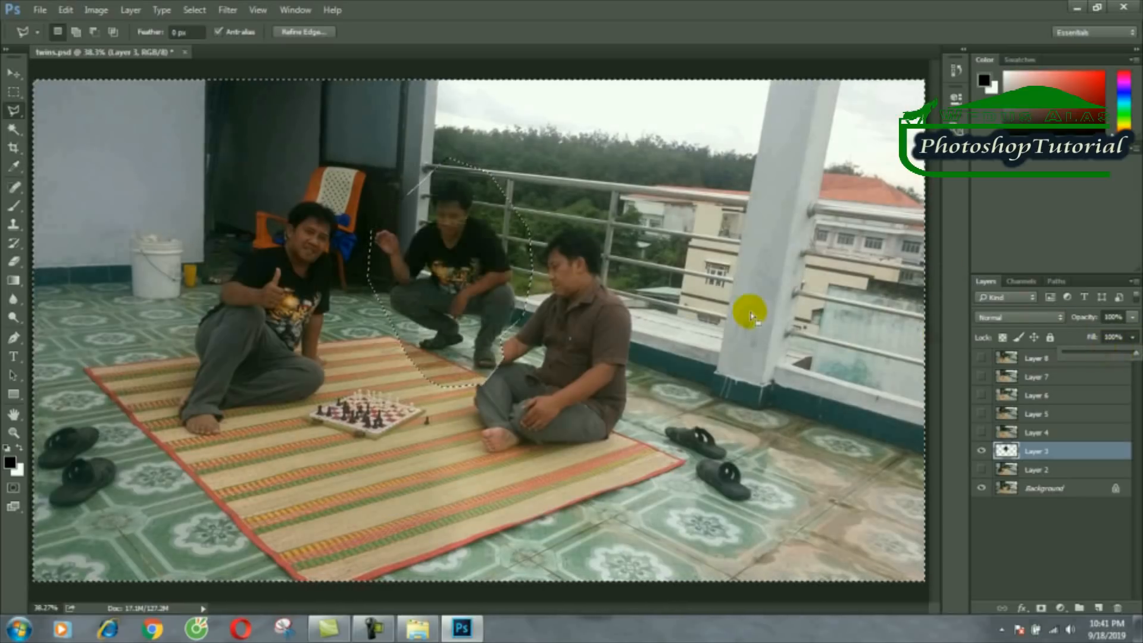
pyautogui.click(749, 314)
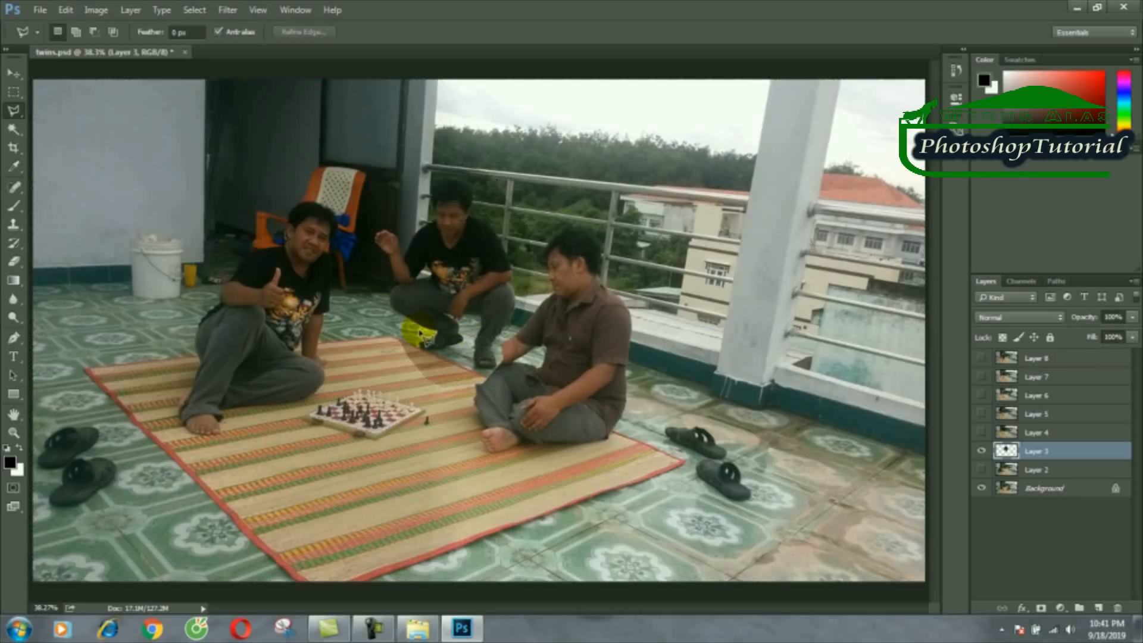
# Soften the cut edge of Layer 3 over the railing, pillar and door around the squatting figure with the 145 px Eraser.
pyautogui.press('z')
pyautogui.click(436, 219)
pyautogui.click(438, 205)
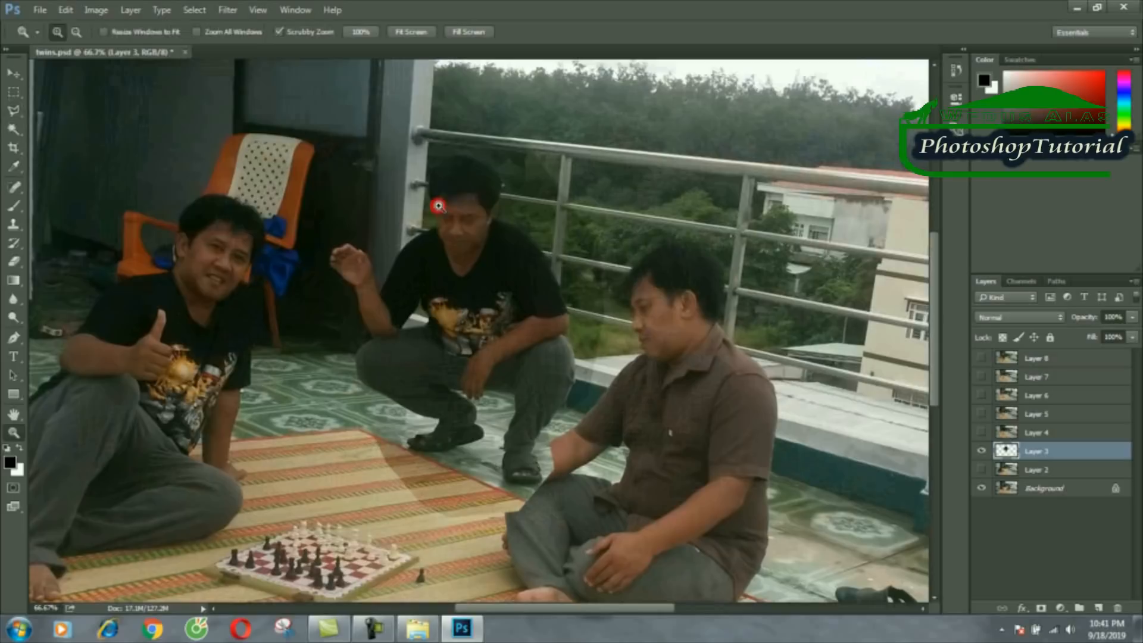
pyautogui.click(13, 261)
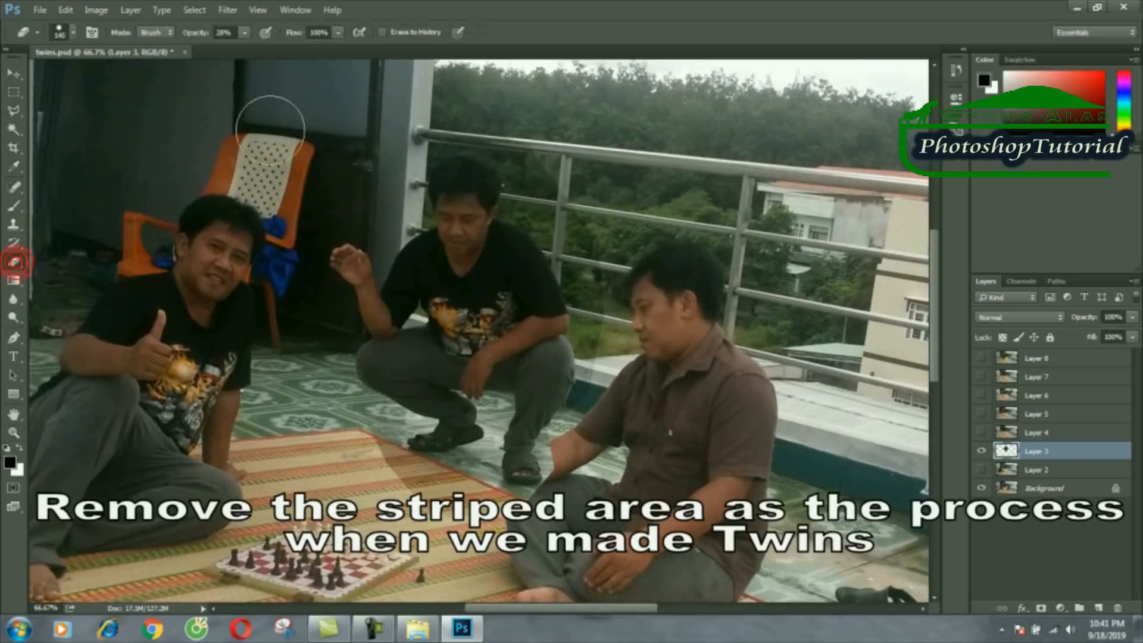
pyautogui.moveTo(576, 183)
pyautogui.mouseDown()
pyautogui.moveTo(602, 218)
pyautogui.moveTo(591, 177)
pyautogui.mouseUp()
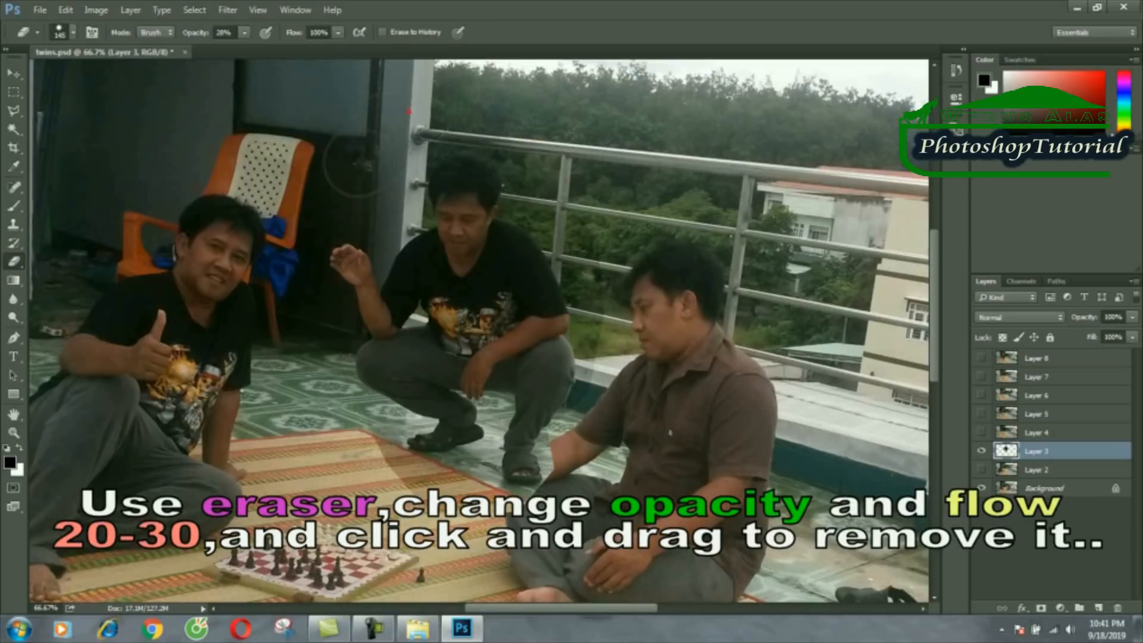
pyautogui.moveTo(379, 158)
pyautogui.mouseDown()
pyautogui.moveTo(426, 125)
pyautogui.moveTo(373, 169)
pyautogui.moveTo(369, 128)
pyautogui.mouseUp()
pyautogui.click(363, 138)
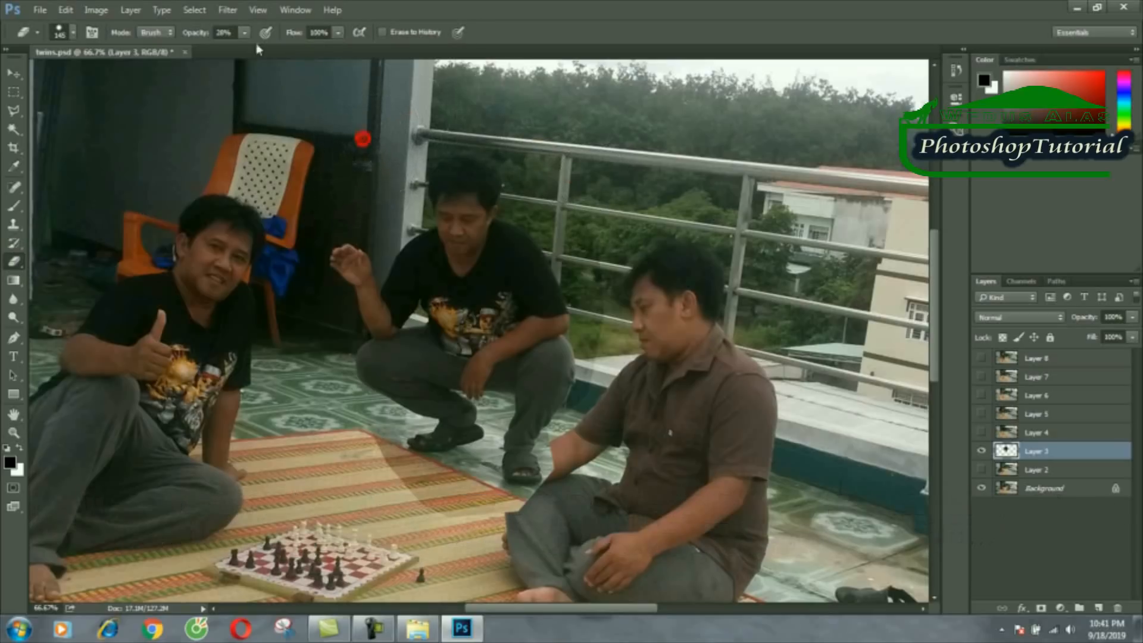
# Reduce the Eraser brush to 88 px and erase the cut edge of Layer 3 across the striped mat.
pyautogui.click(73, 34)
pyautogui.click(119, 76)
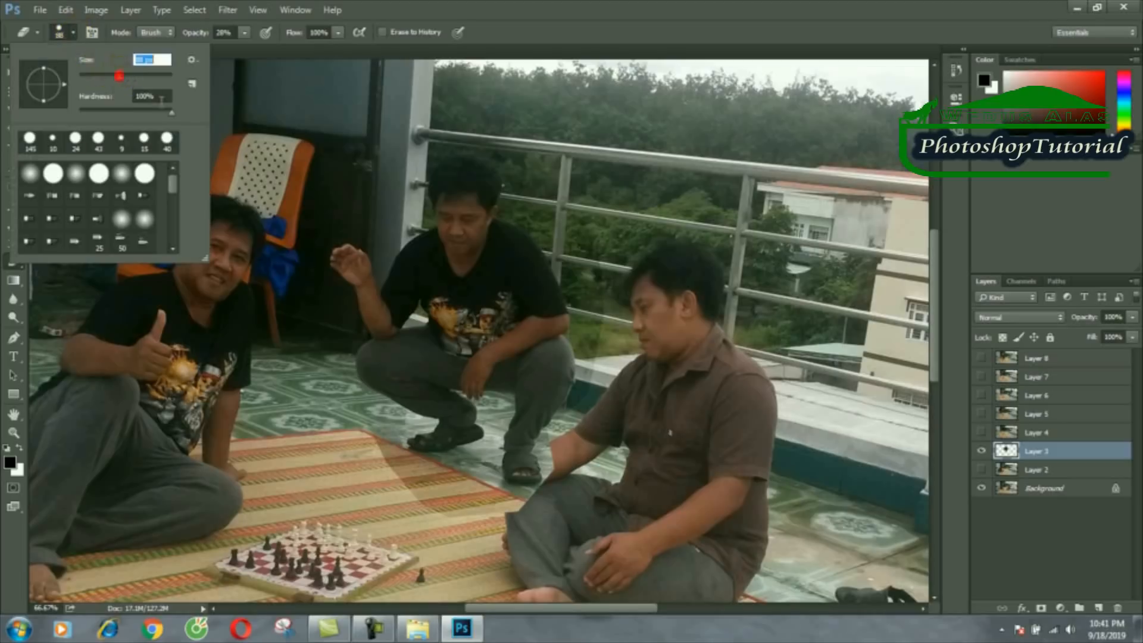
pyautogui.click(348, 428)
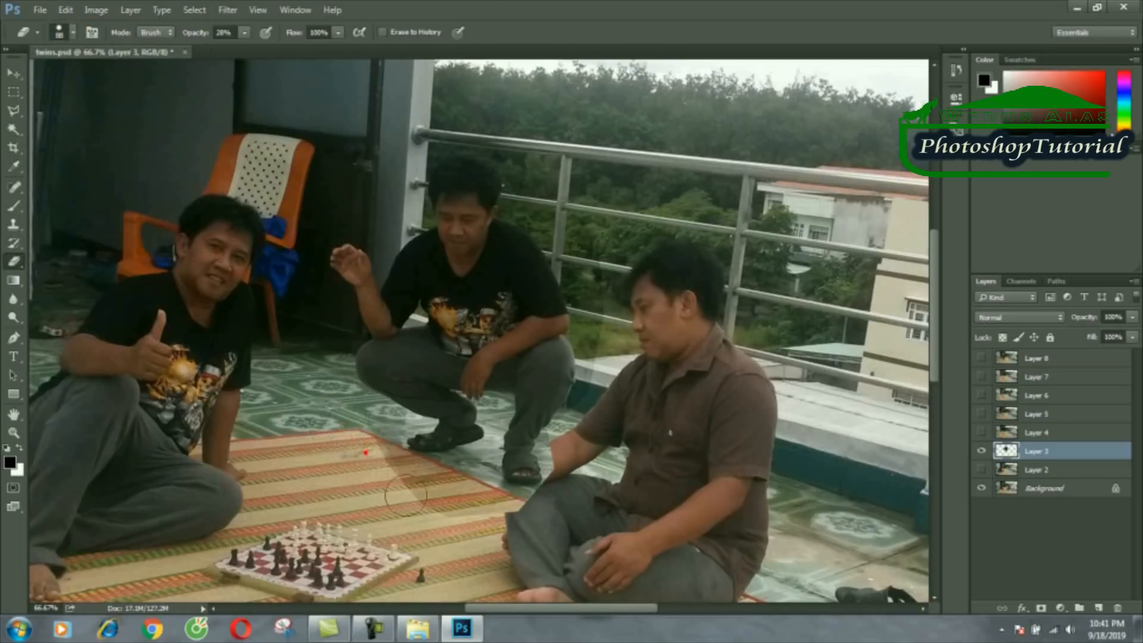
pyautogui.moveTo(384, 460); pyautogui.dragTo(367, 447)
pyautogui.moveTo(427, 511)
pyautogui.mouseDown()
pyautogui.moveTo(468, 499)
pyautogui.moveTo(358, 450)
pyautogui.mouseUp()
pyautogui.moveTo(414, 490); pyautogui.dragTo(460, 504)
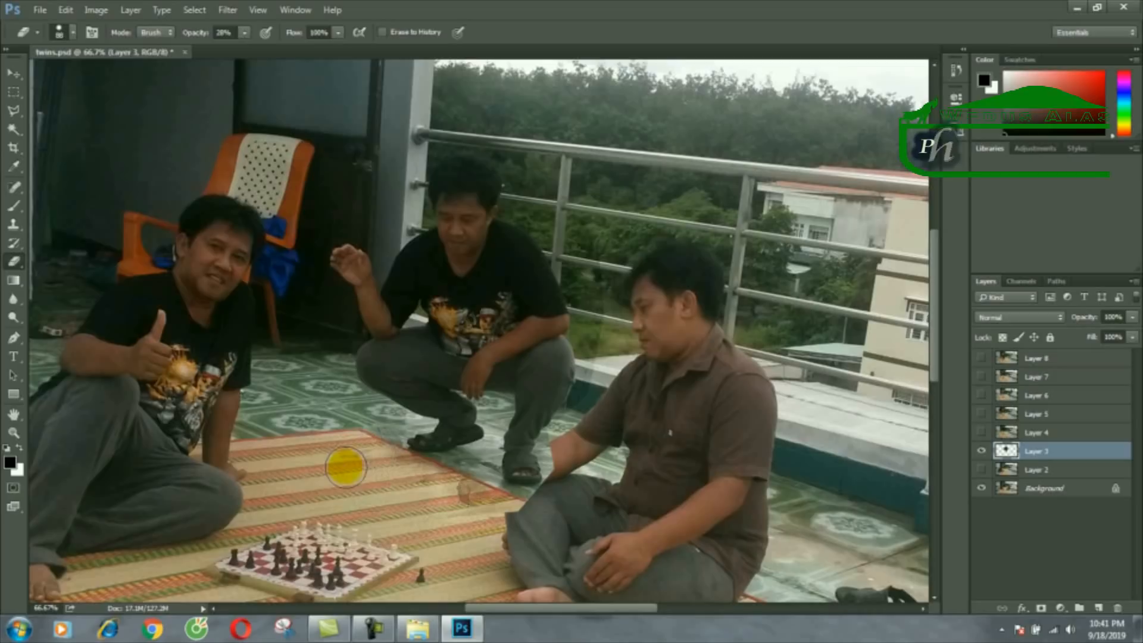
# Erase the Layer 3 edge beside the brown-shirted figure's face and upper arm and down to the mat near his knee.
pyautogui.moveTo(598, 270)
pyautogui.mouseDown()
pyautogui.moveTo(630, 352)
pyautogui.moveTo(599, 314)
pyautogui.moveTo(604, 421)
pyautogui.moveTo(602, 283)
pyautogui.moveTo(650, 341)
pyautogui.mouseUp()
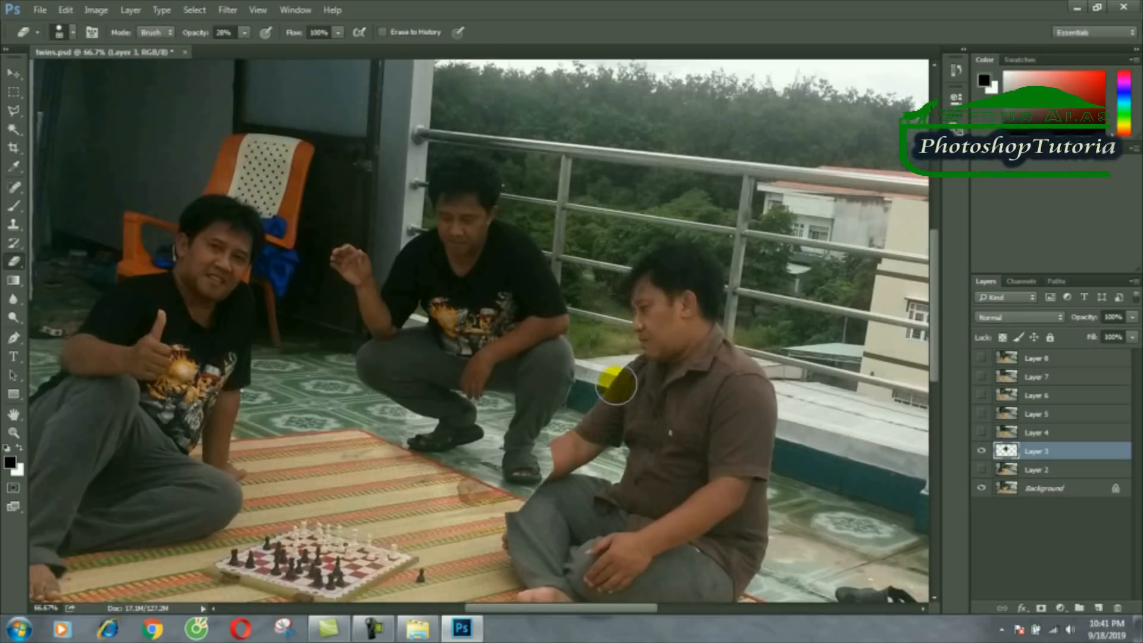
pyautogui.moveTo(617, 388); pyautogui.dragTo(594, 401)
pyautogui.click(569, 441)
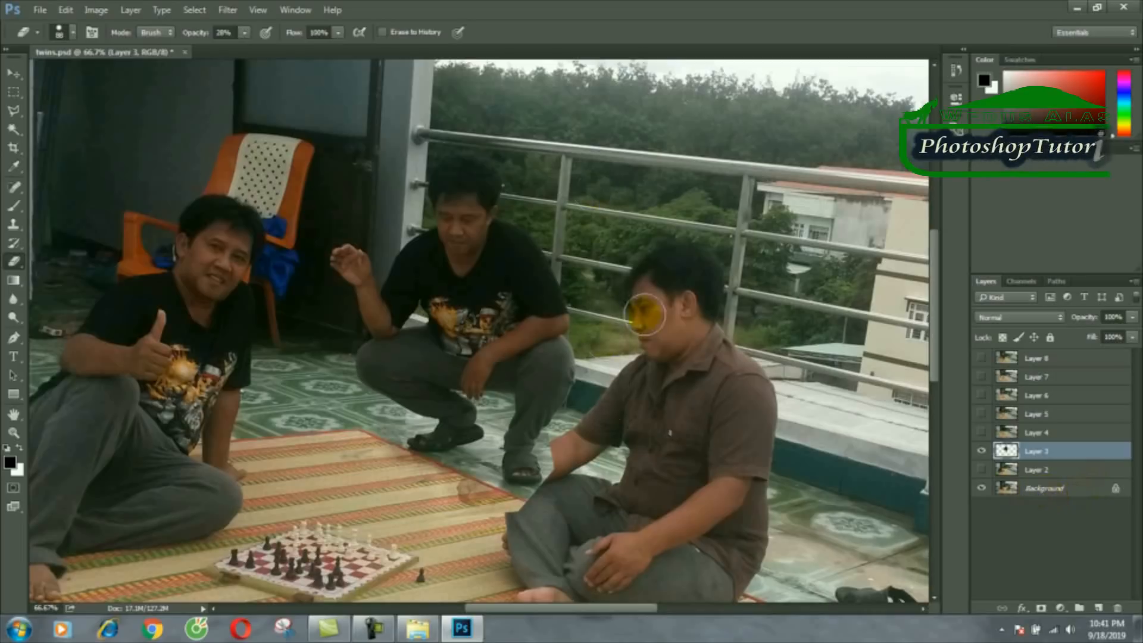
pyautogui.scroll(-2, 651, 360)
pyautogui.scroll(-2, 602, 435)
pyautogui.click(498, 434)
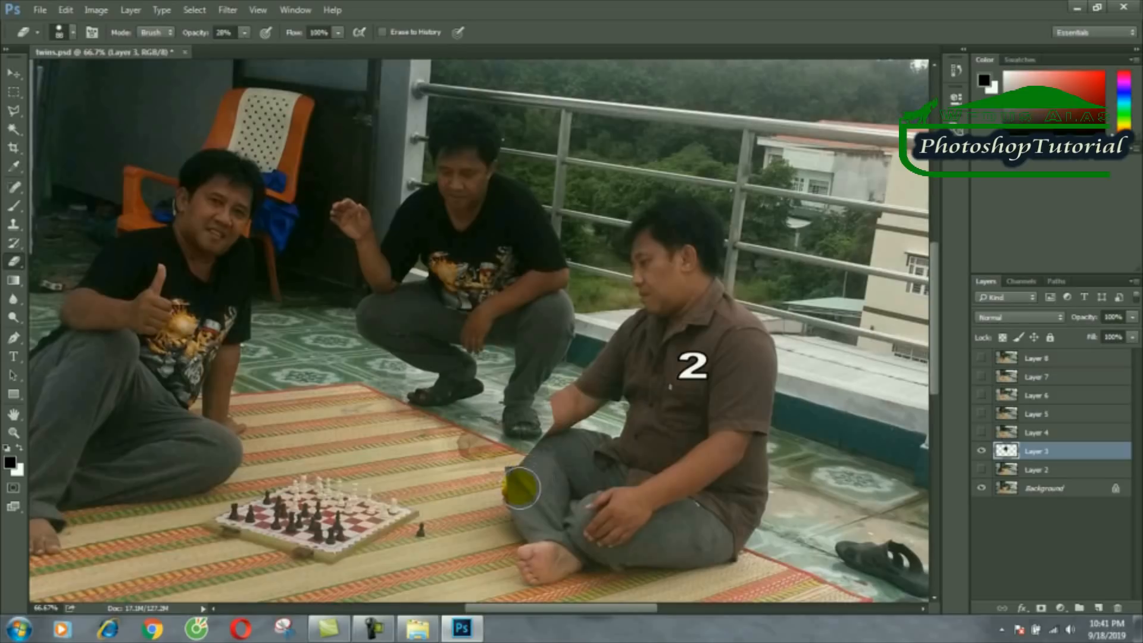
# Lower the fill of Layer 3 to 74%, then lasso and delete the part covering the brown-shirted figure's forearm and hand.
pyautogui.press('z')
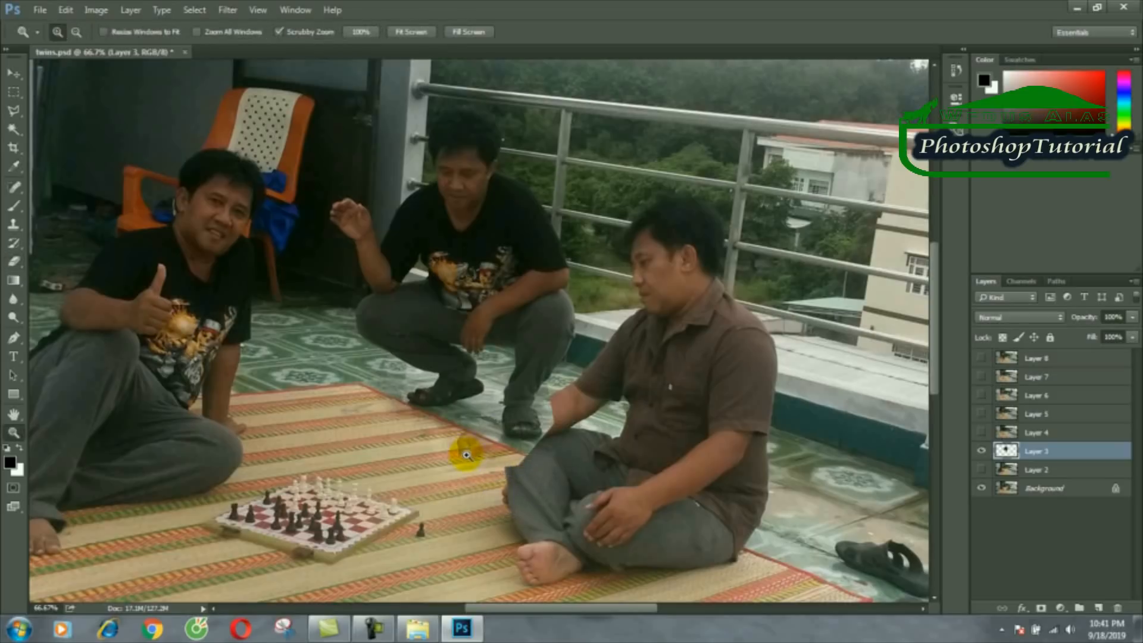
pyautogui.click(466, 456)
pyautogui.click(474, 464)
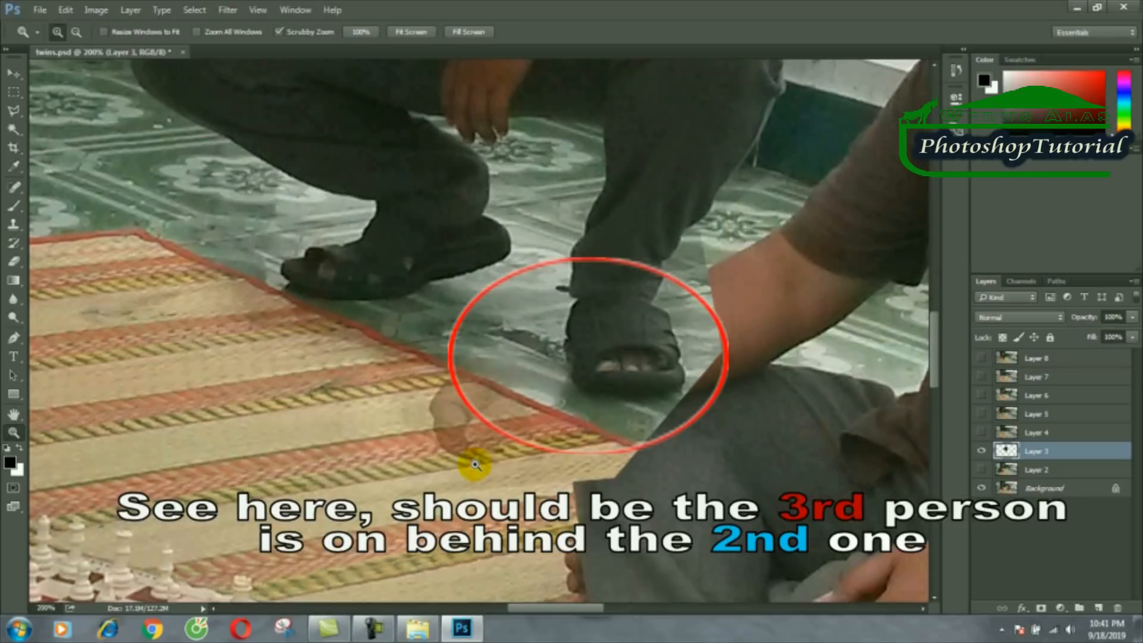
pyautogui.click(1133, 339)
pyautogui.click(1114, 355)
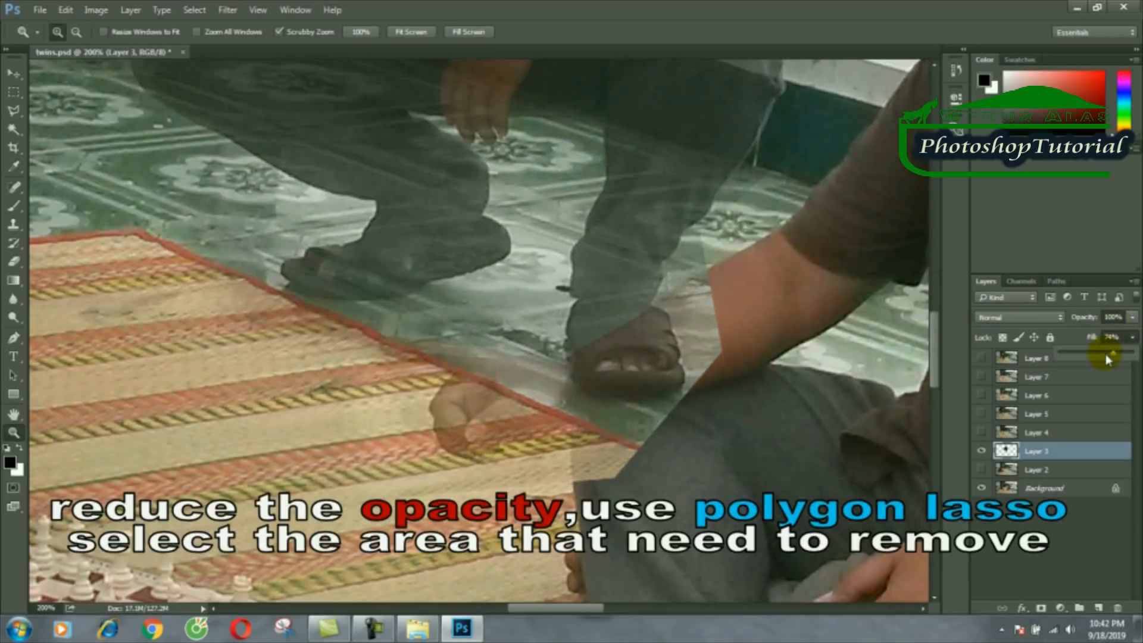
pyautogui.click(12, 110)
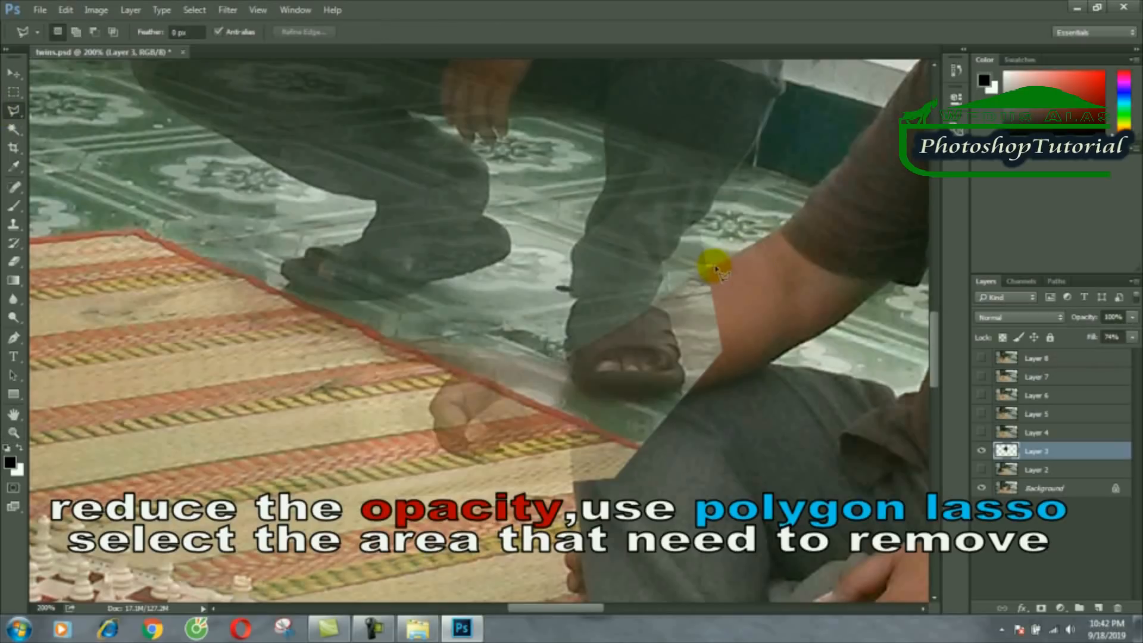
pyautogui.click(676, 287)
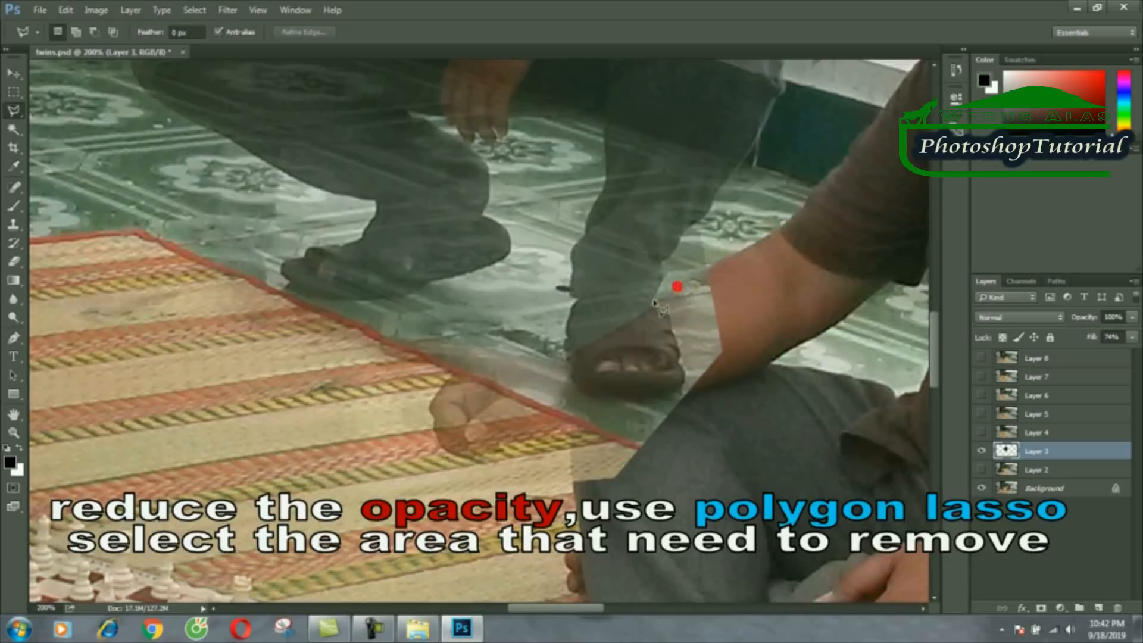
pyautogui.click(645, 310)
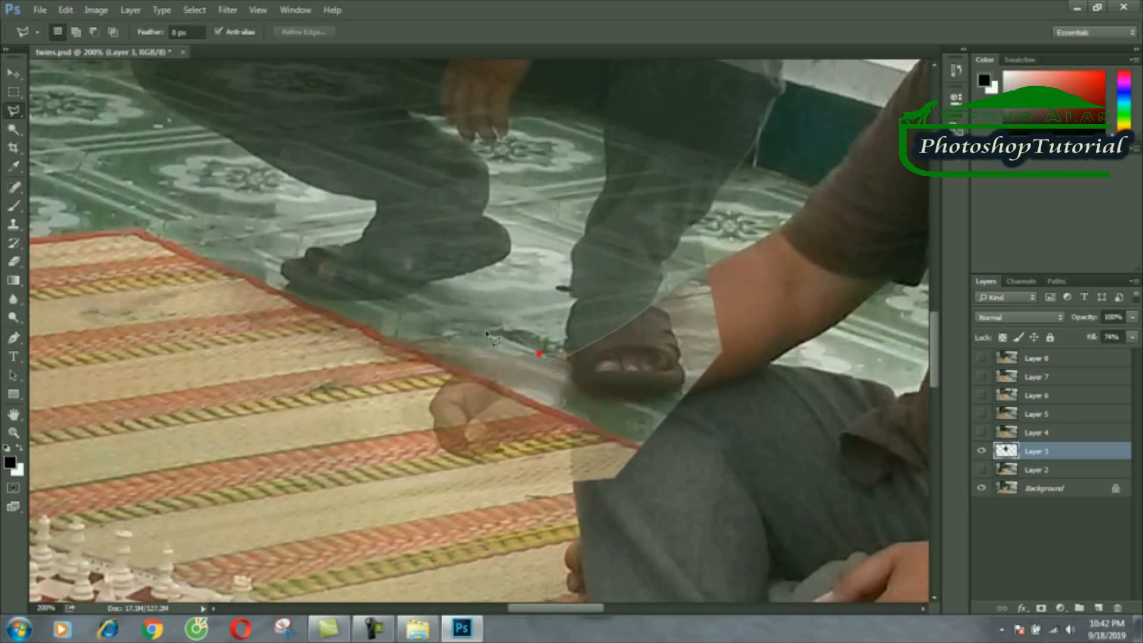
pyautogui.click(829, 520)
pyautogui.click(775, 250)
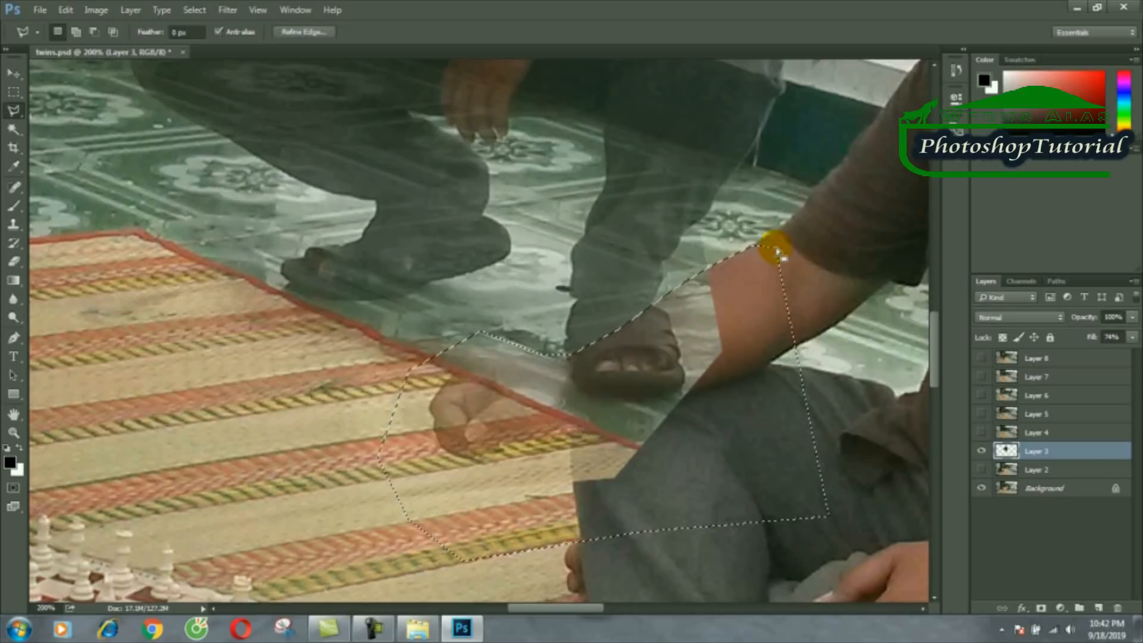
pyautogui.press('Delete')
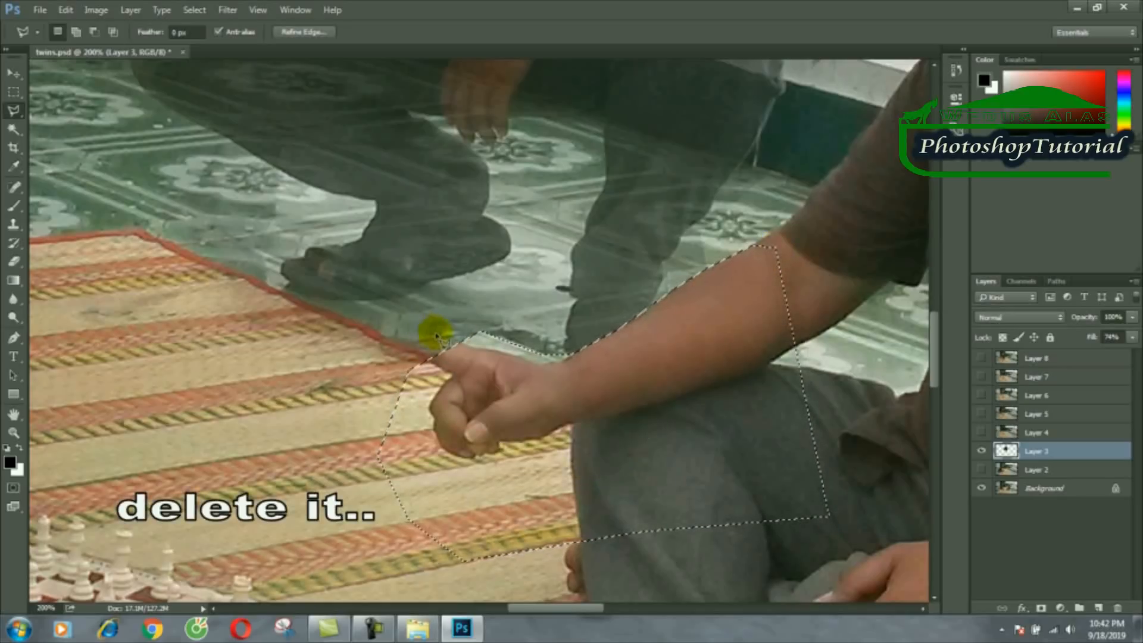
pyautogui.hotkey('ctrl', 'd')
# Lasso and delete the remaining Layer 3 area covering the fingertip of the outstretched hand at the mat's edge.
pyautogui.click(373, 322)
pyautogui.click(316, 357)
pyautogui.click(527, 415)
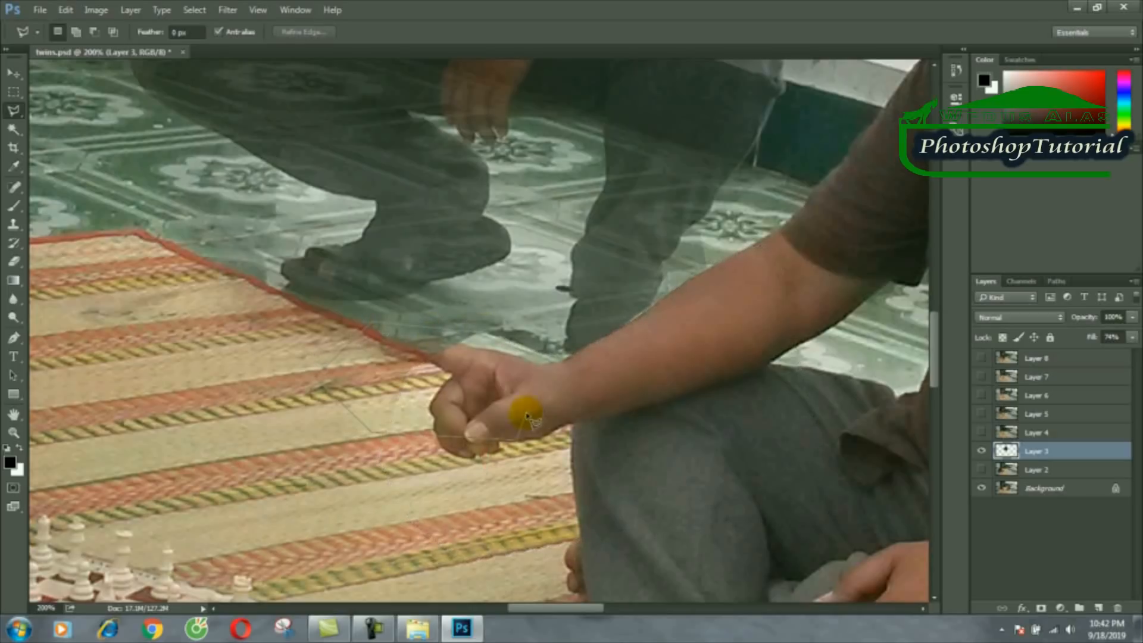
pyautogui.doubleClick(529, 409)
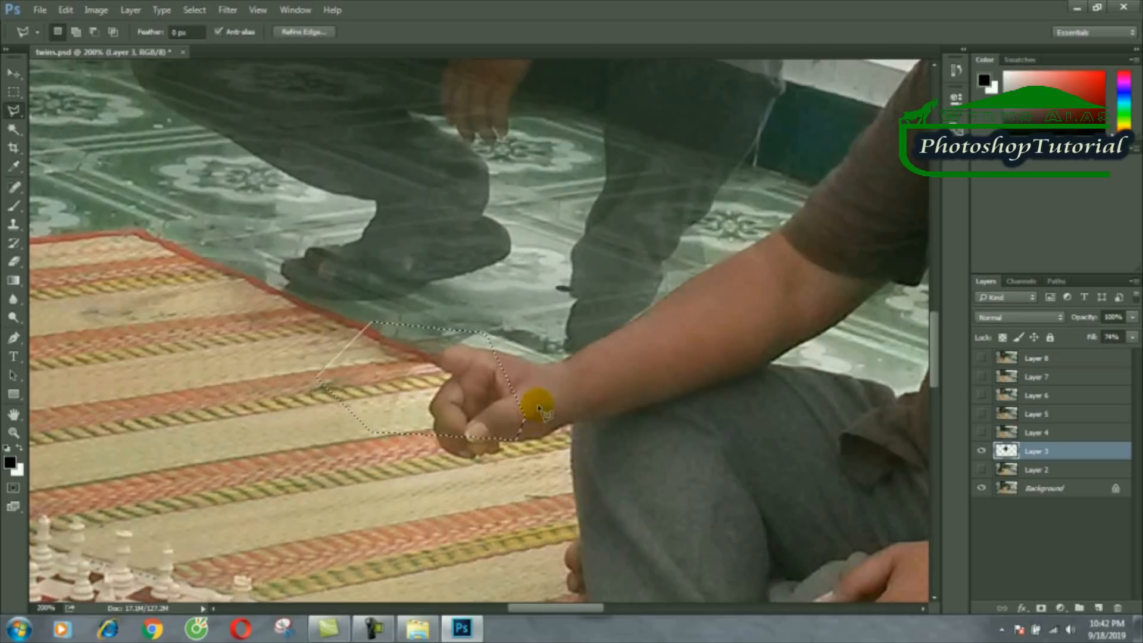
pyautogui.press('Delete')
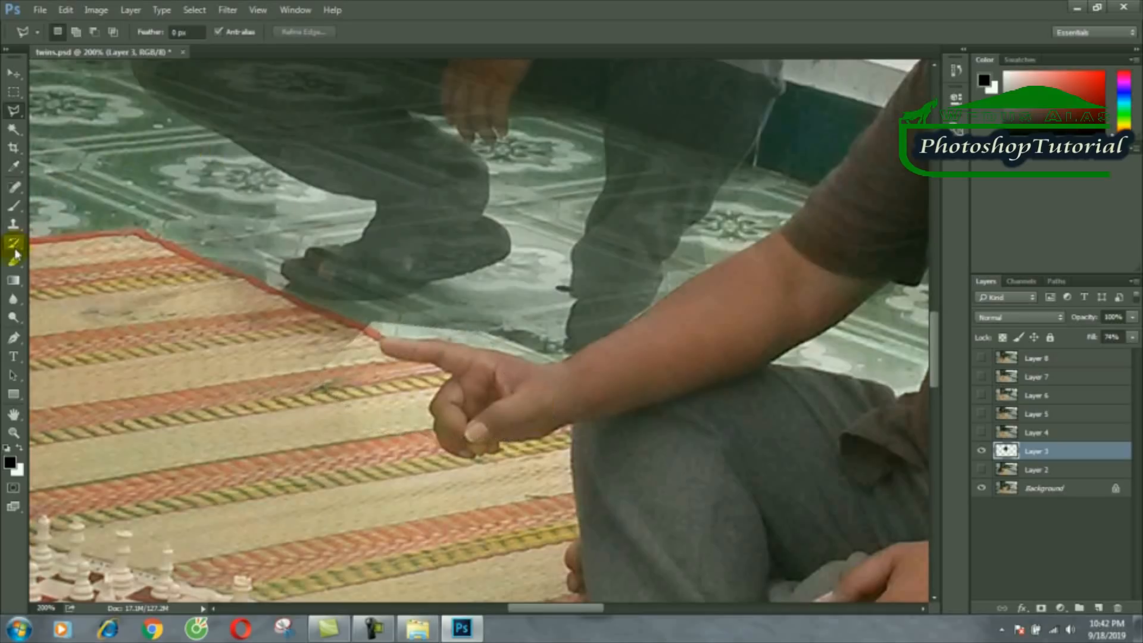
# Set the Eraser to a 27 px brush with 24% flow and 19% opacity.
pyautogui.click(23, 269)
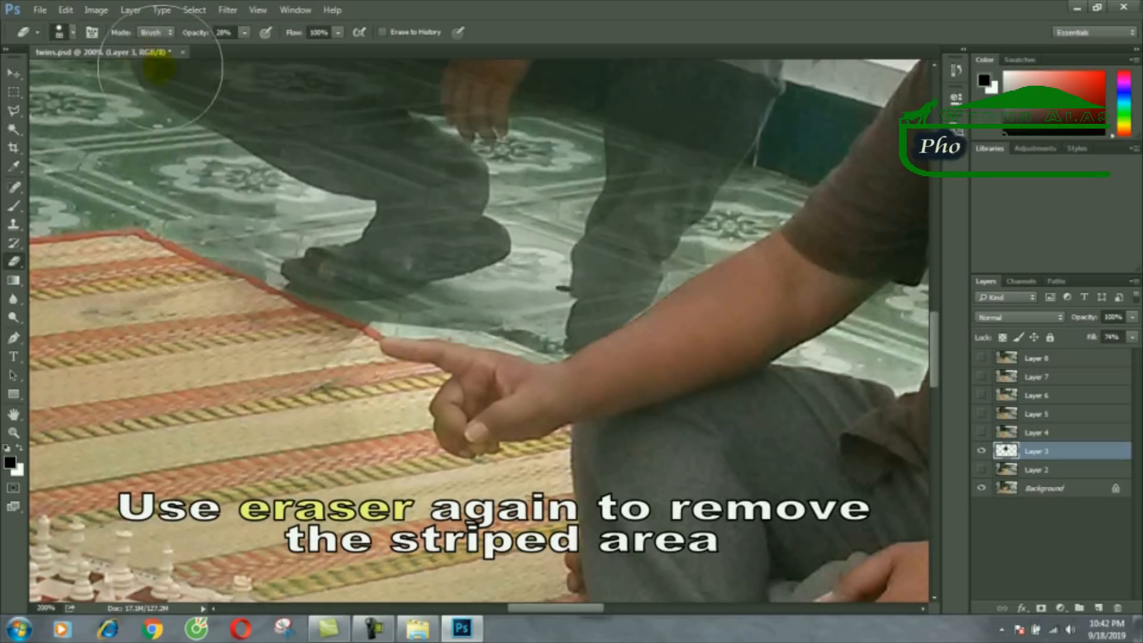
pyautogui.click(72, 32)
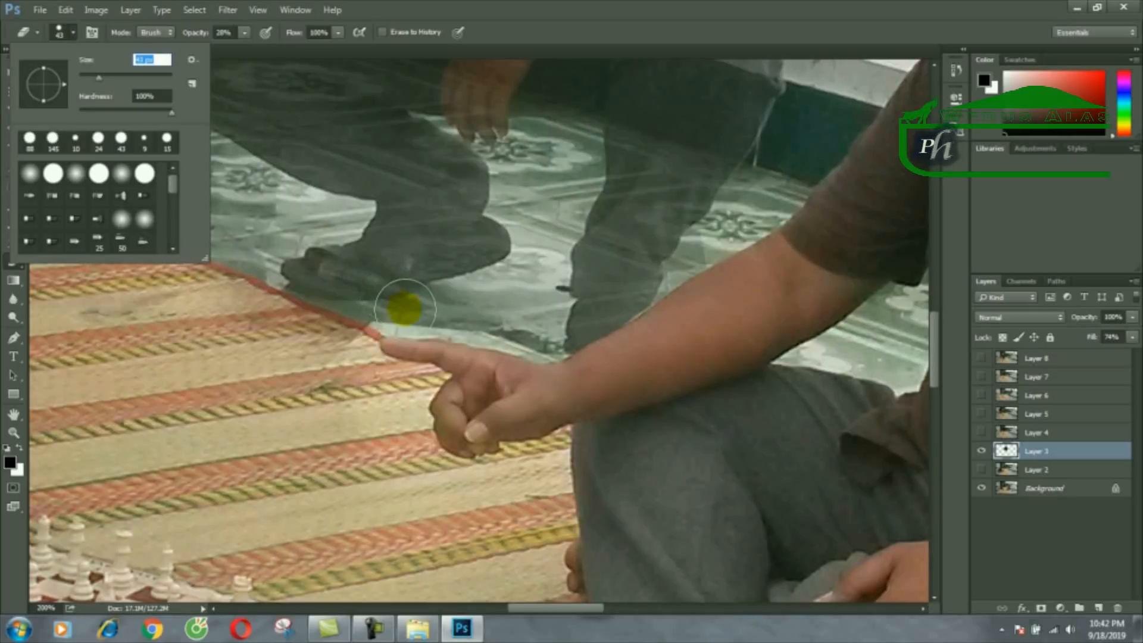
pyautogui.moveTo(91, 74); pyautogui.dragTo(90, 74)
pyautogui.click(410, 10)
pyautogui.click(337, 33)
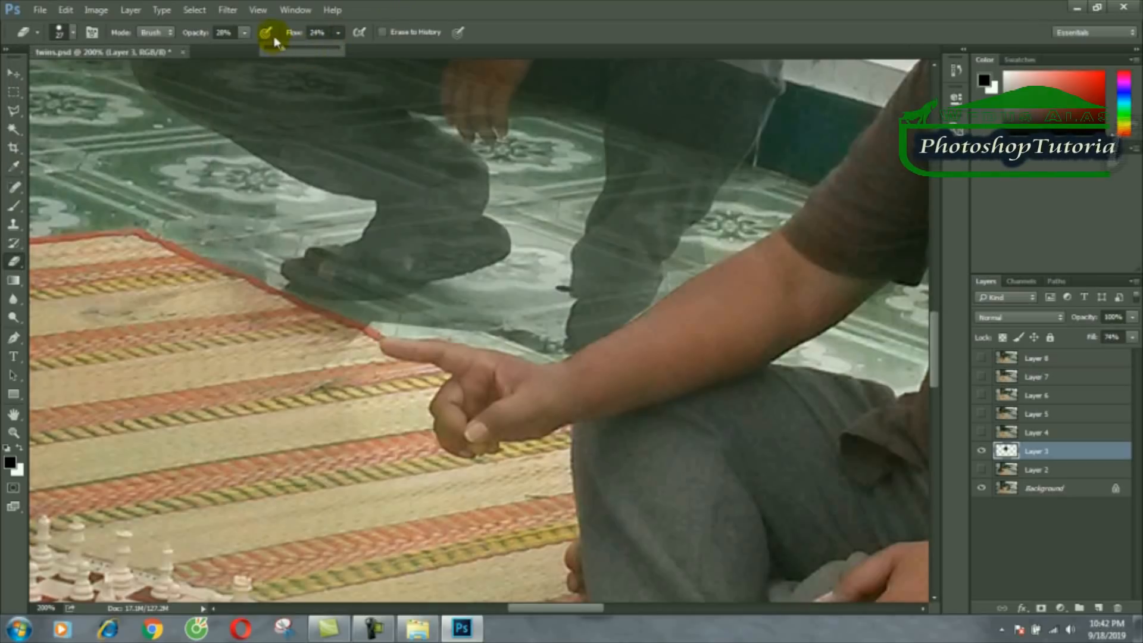
pyautogui.click(244, 33)
pyautogui.click(238, 43)
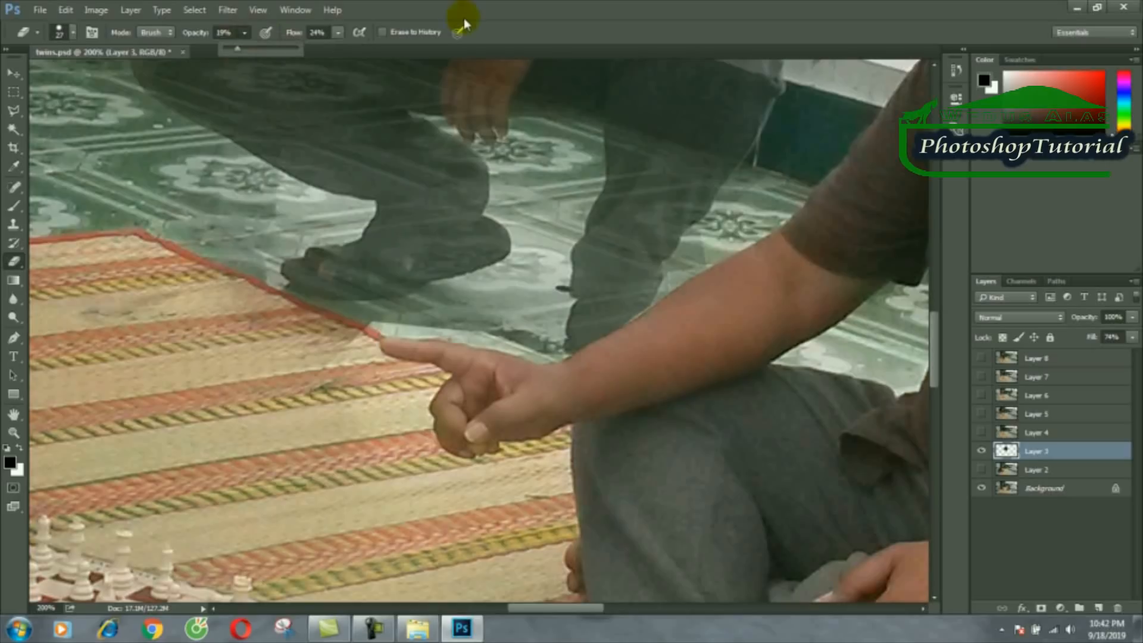
# Erase the striped leftover edge of Layer 3 around the pointing finger, hand and wrist.
pyautogui.click(413, 356)
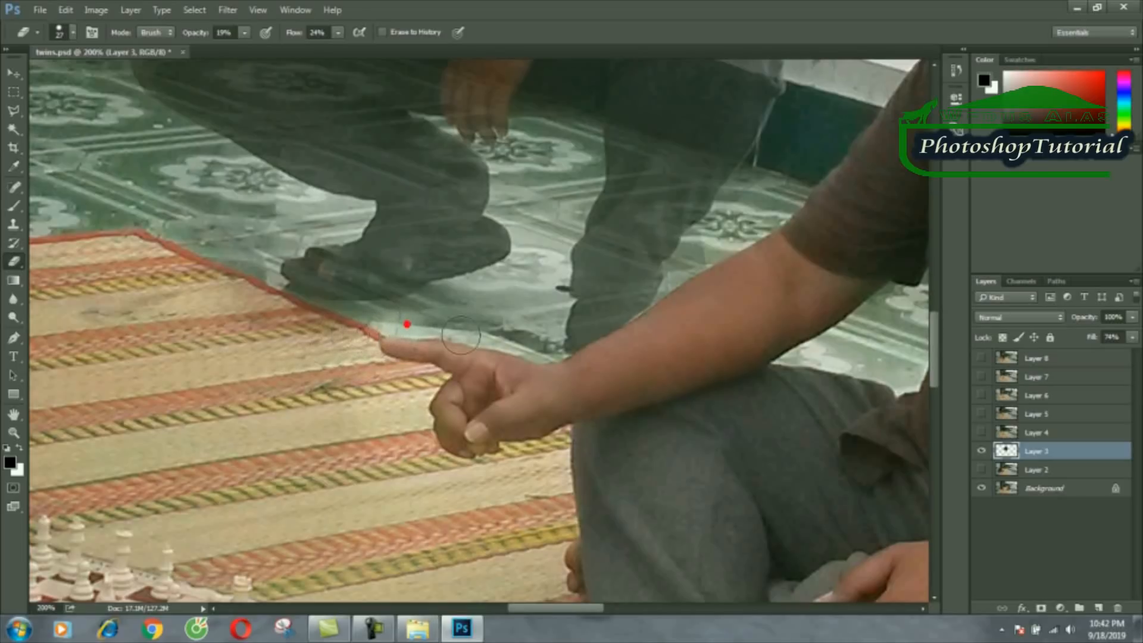
pyautogui.moveTo(356, 352)
pyautogui.mouseDown()
pyautogui.moveTo(408, 375)
pyautogui.moveTo(495, 343)
pyautogui.mouseUp()
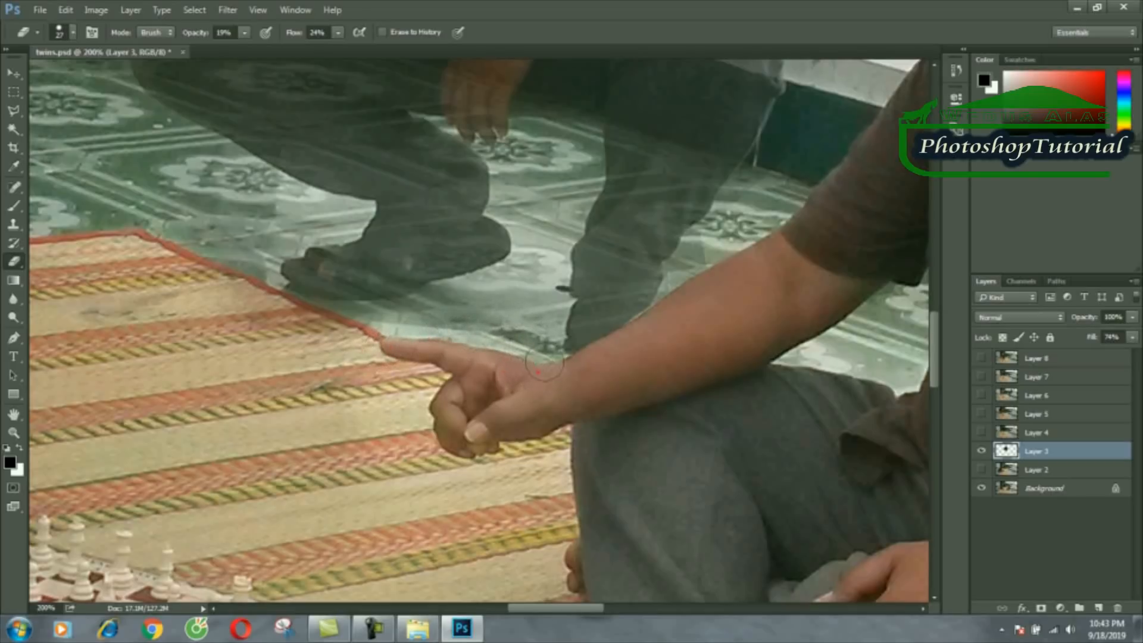
pyautogui.moveTo(352, 346); pyautogui.dragTo(472, 331)
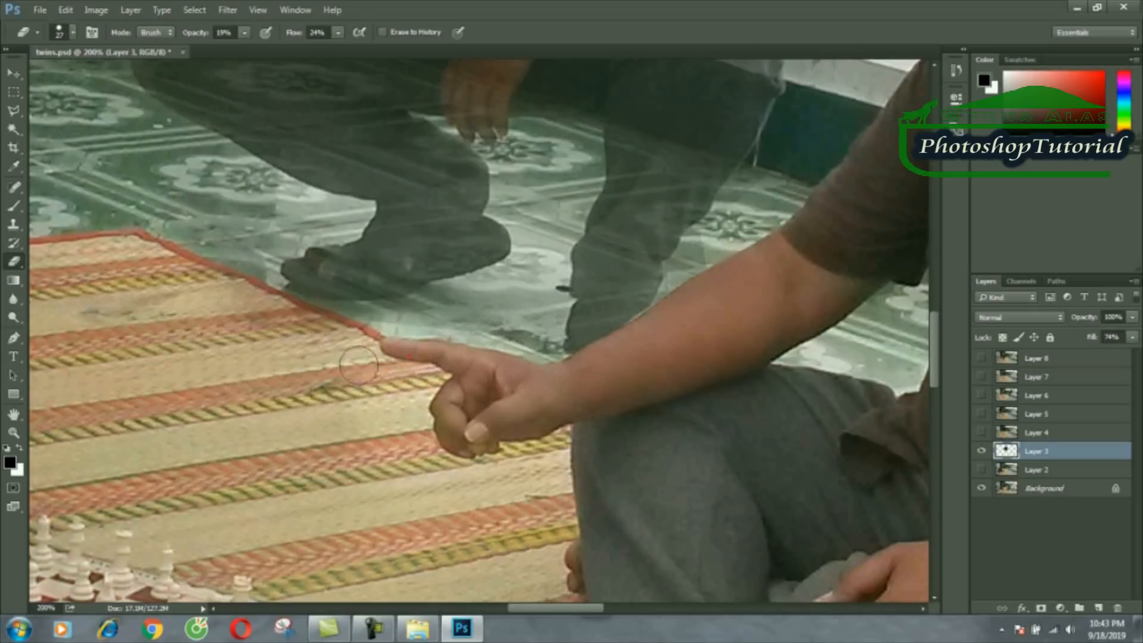
pyautogui.moveTo(502, 309); pyautogui.dragTo(517, 420)
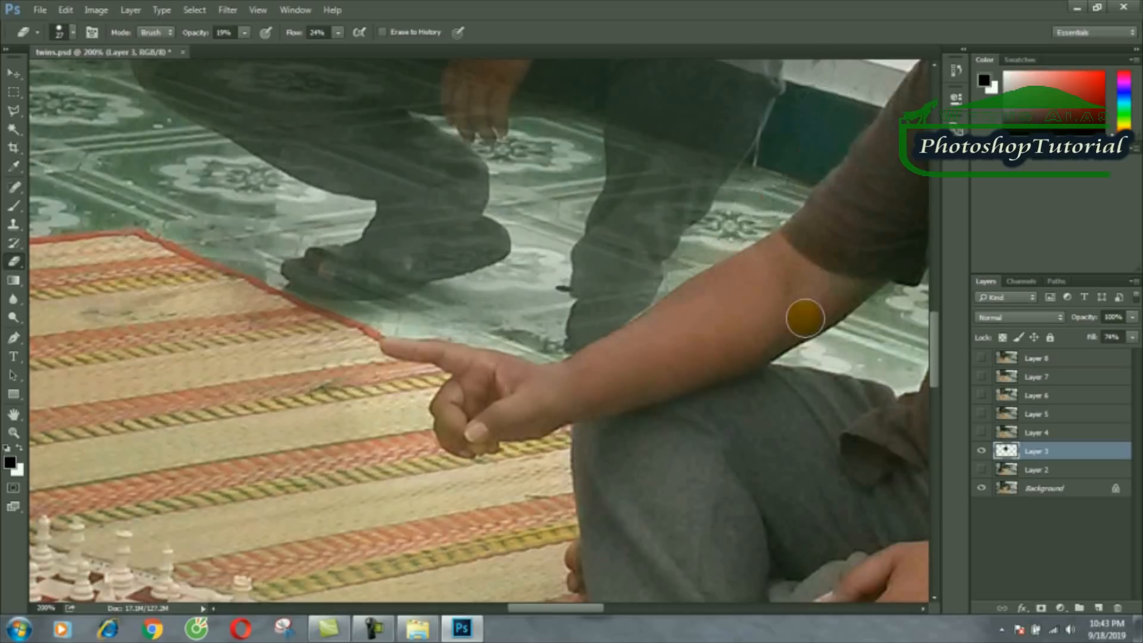
# Restore the fill of Layer 3 to 100% and compare the composite with the layer hidden and shown.
pyautogui.scroll(3, 807, 314)
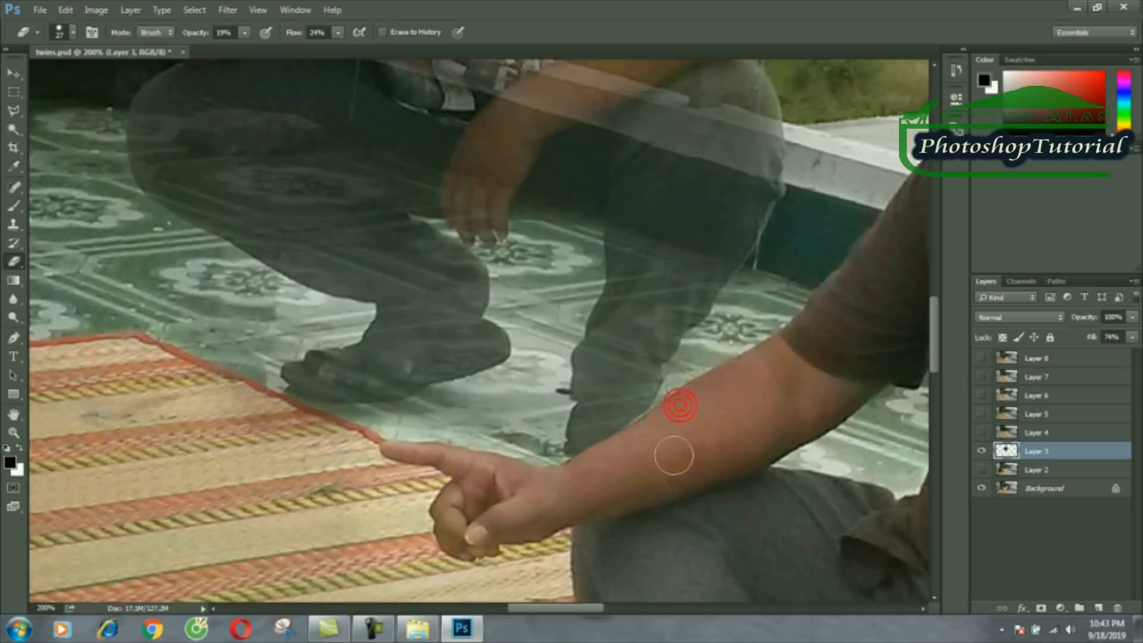
pyautogui.press('z')
pyautogui.click(601, 495)
pyautogui.click(634, 461)
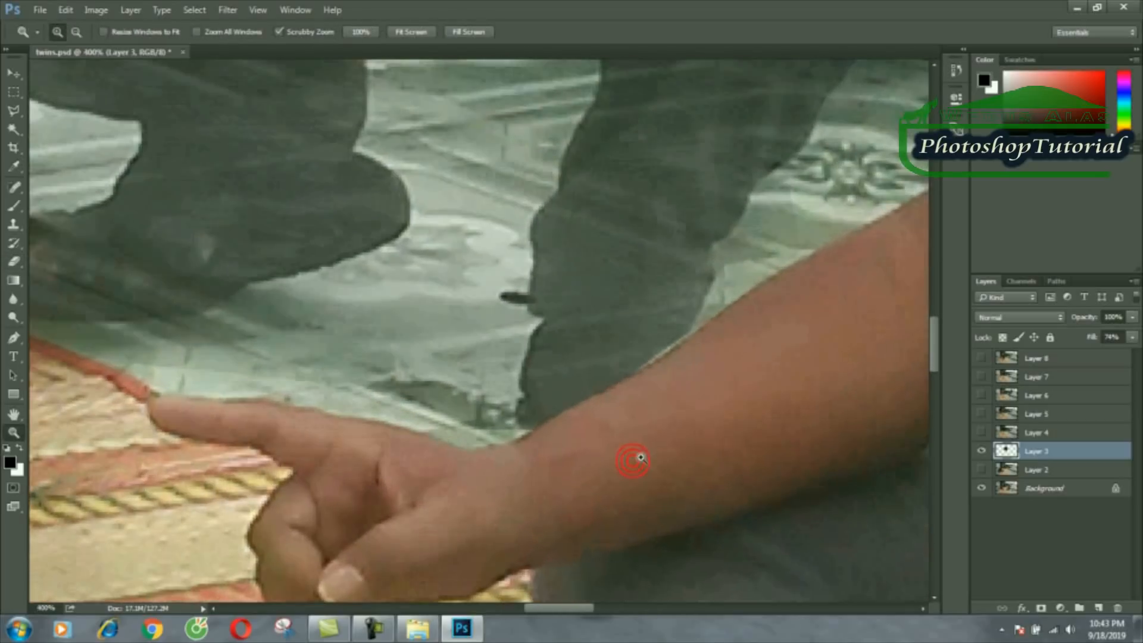
pyautogui.click(1133, 338)
pyautogui.click(1135, 353)
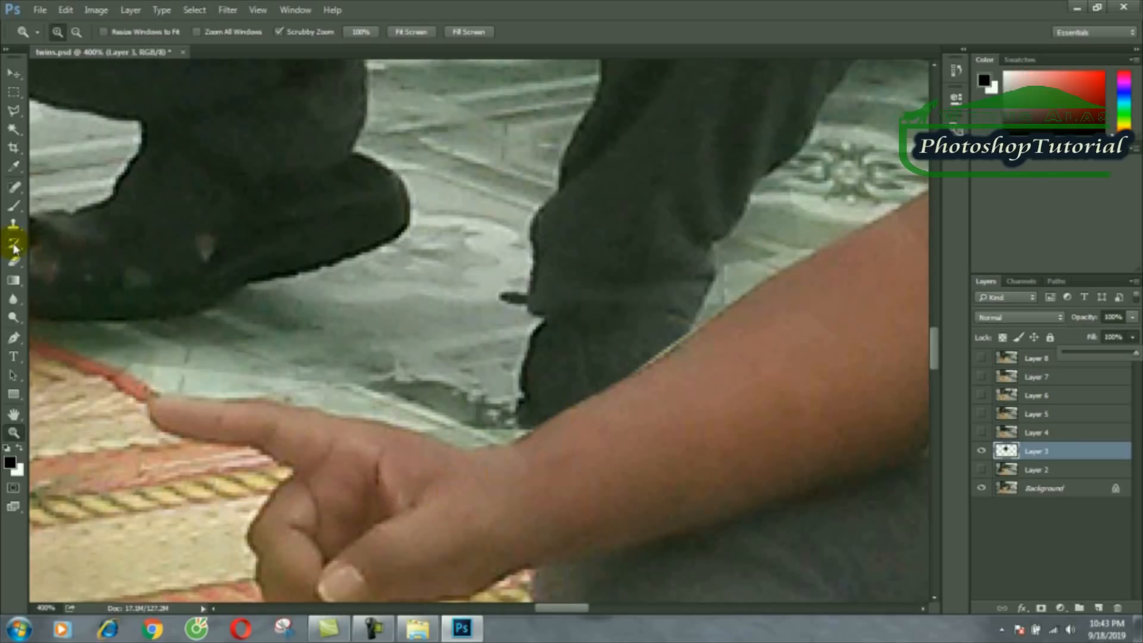
pyautogui.click(15, 261)
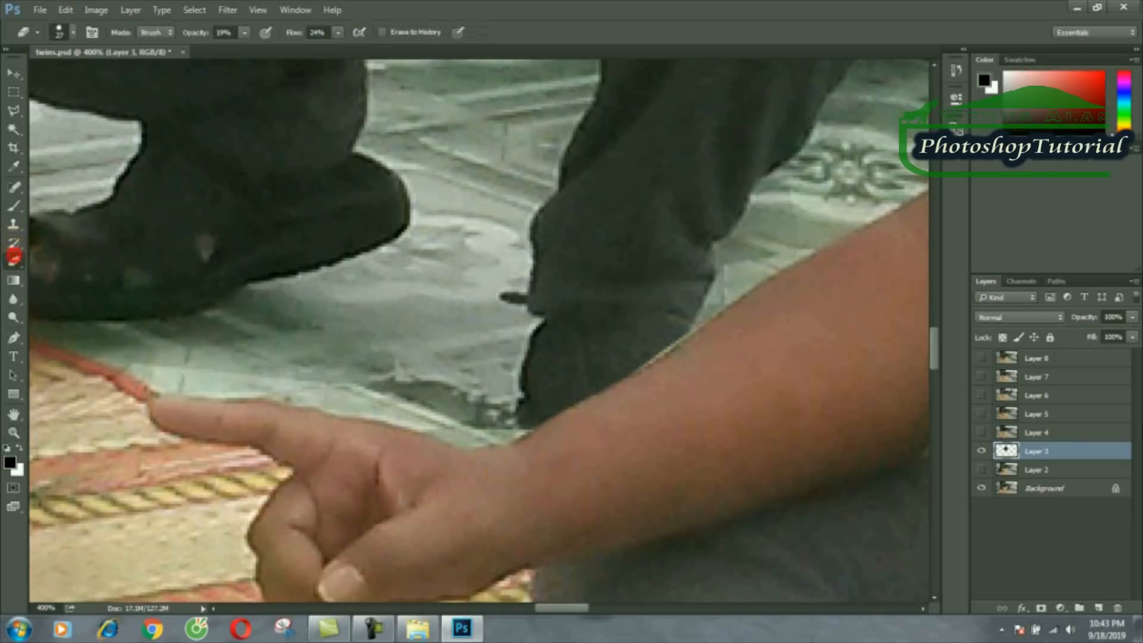
pyautogui.click(982, 451)
pyautogui.click(982, 451)
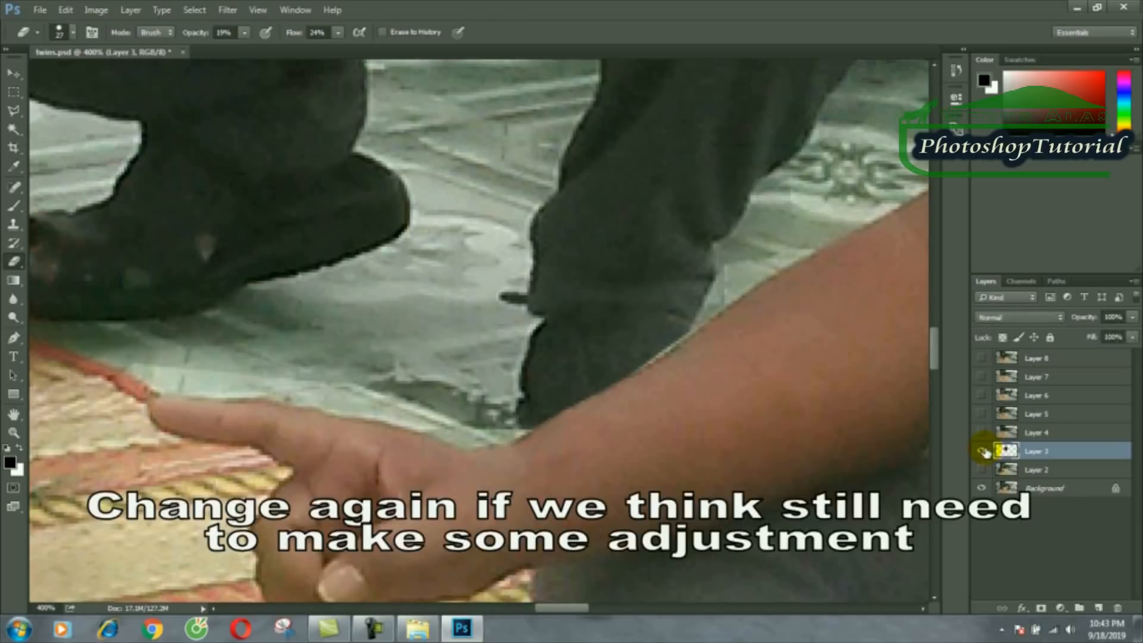
pyautogui.click(982, 451)
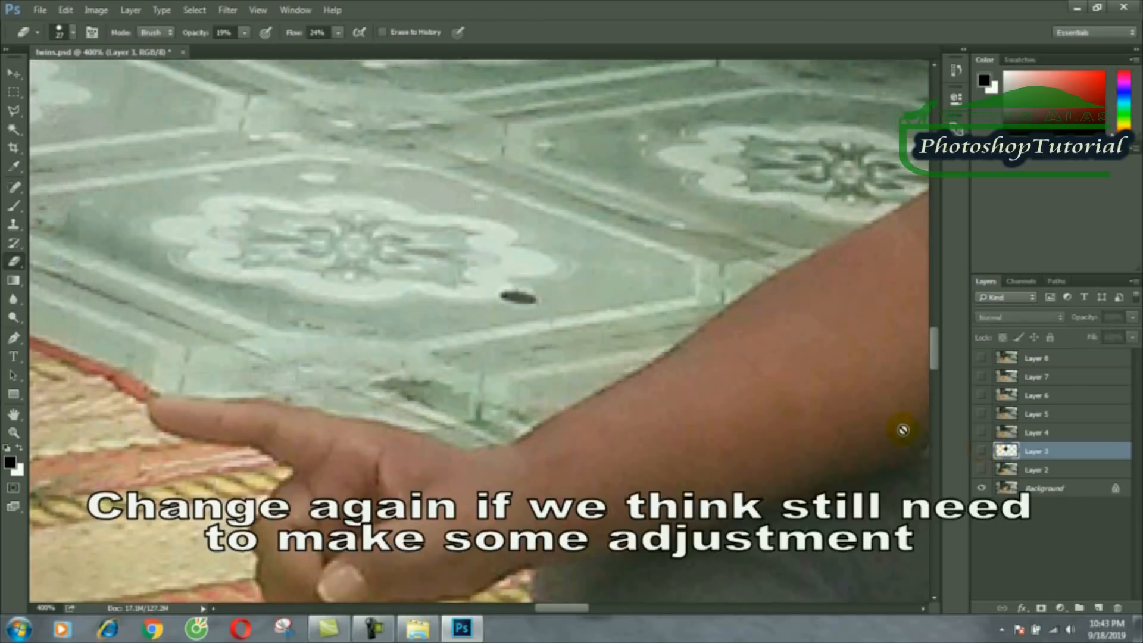
pyautogui.click(982, 452)
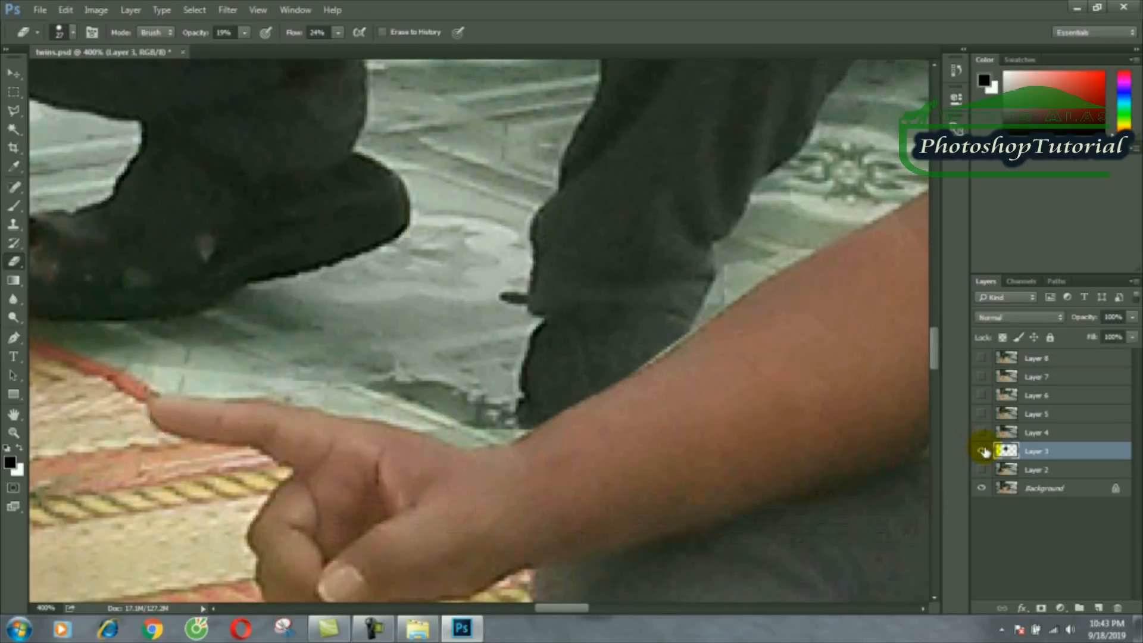
pyautogui.hotkey('ctrl', '0')
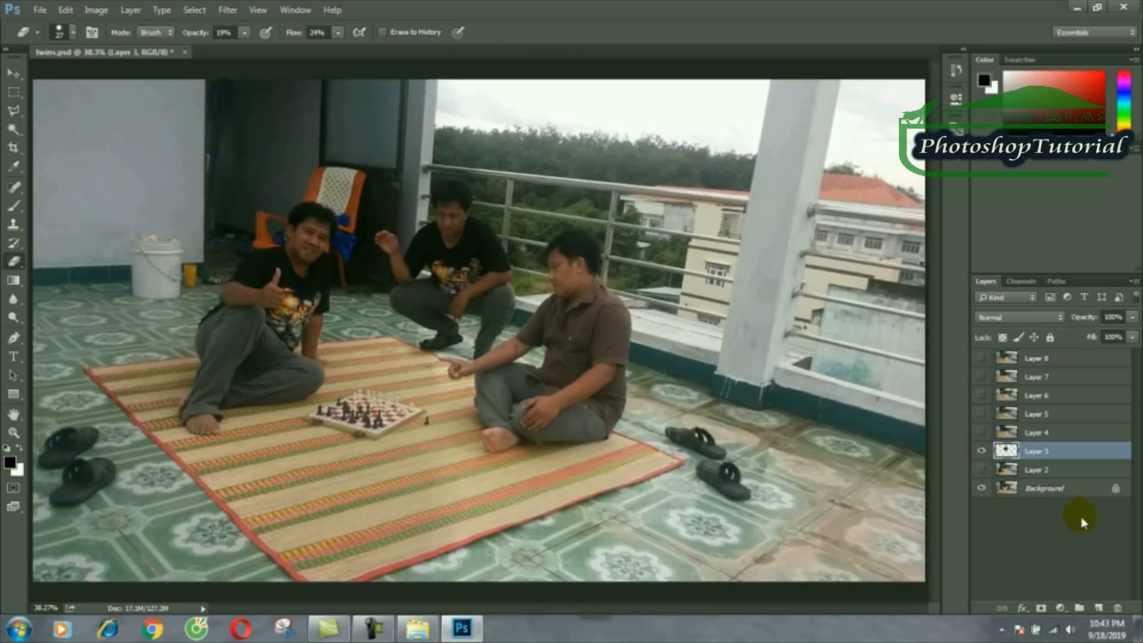
# Merge the visible layers into the Background and save the document.
pyautogui.click(130, 10)
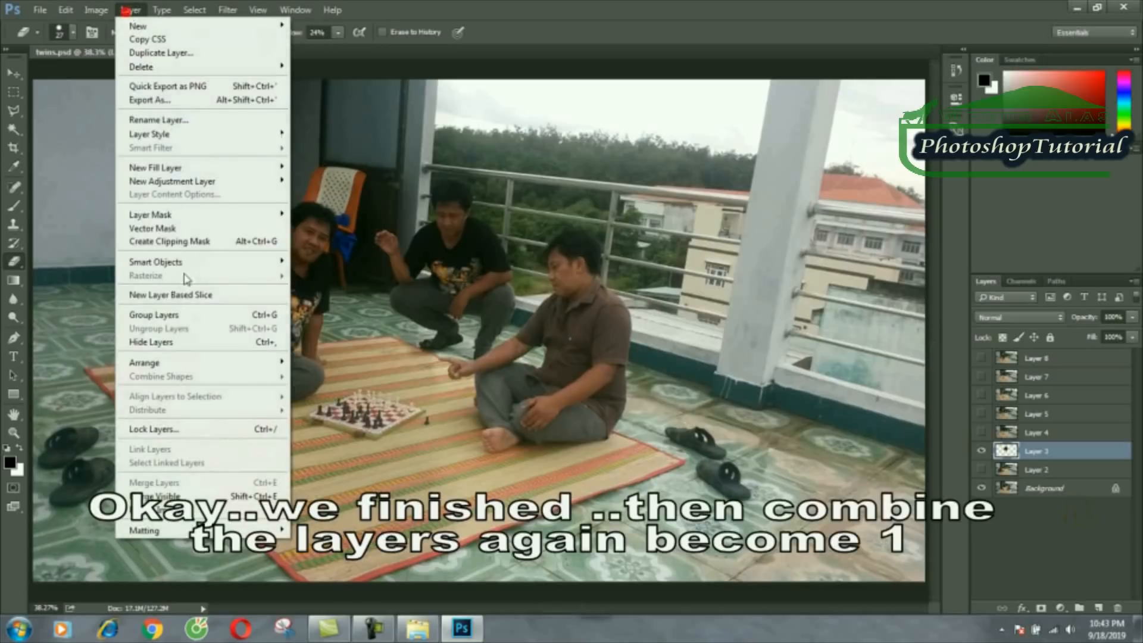
pyautogui.click(155, 496)
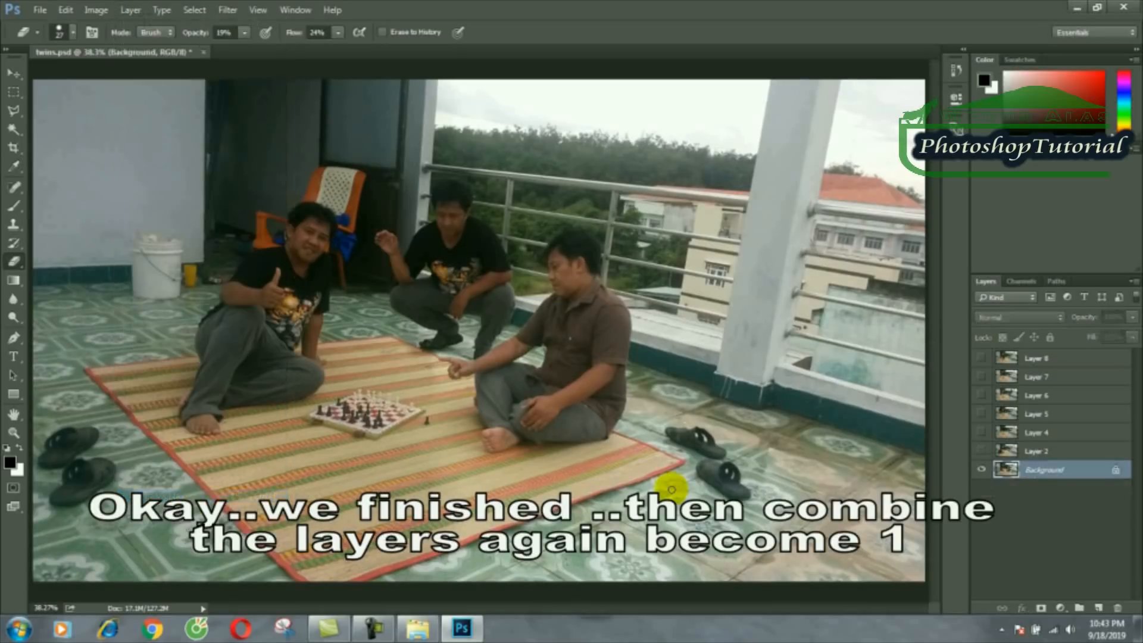
pyautogui.hotkey('ctrl', 's')
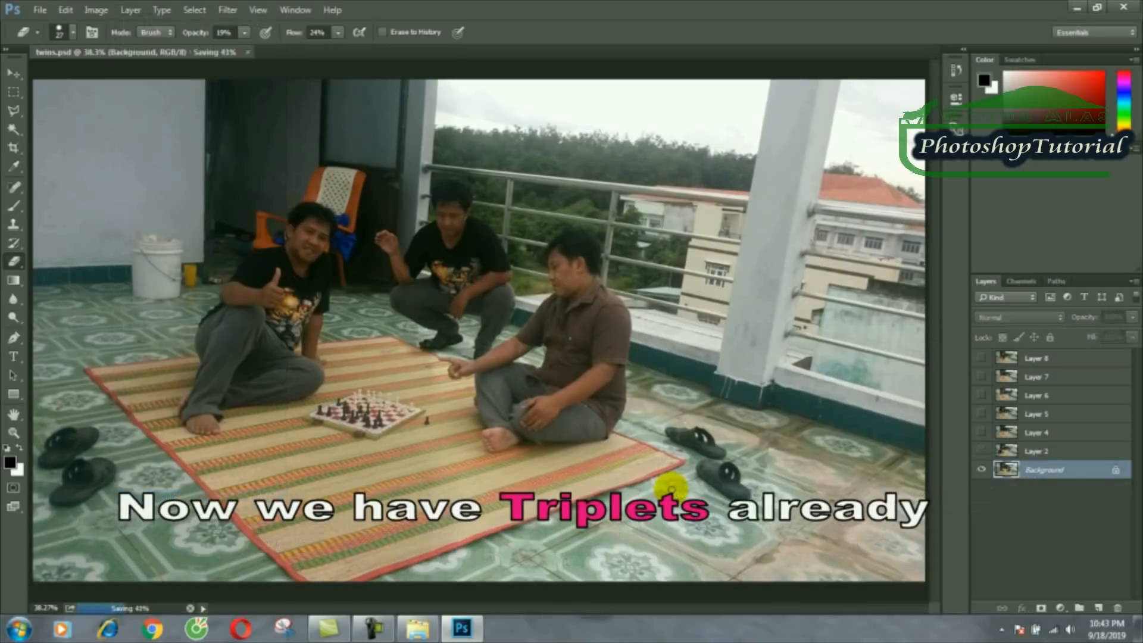
# Preview Layers 2 and 4 over the composite, and show Layer 5 with its fill lowered to 27%.
pyautogui.click(981, 451)
pyautogui.click(982, 451)
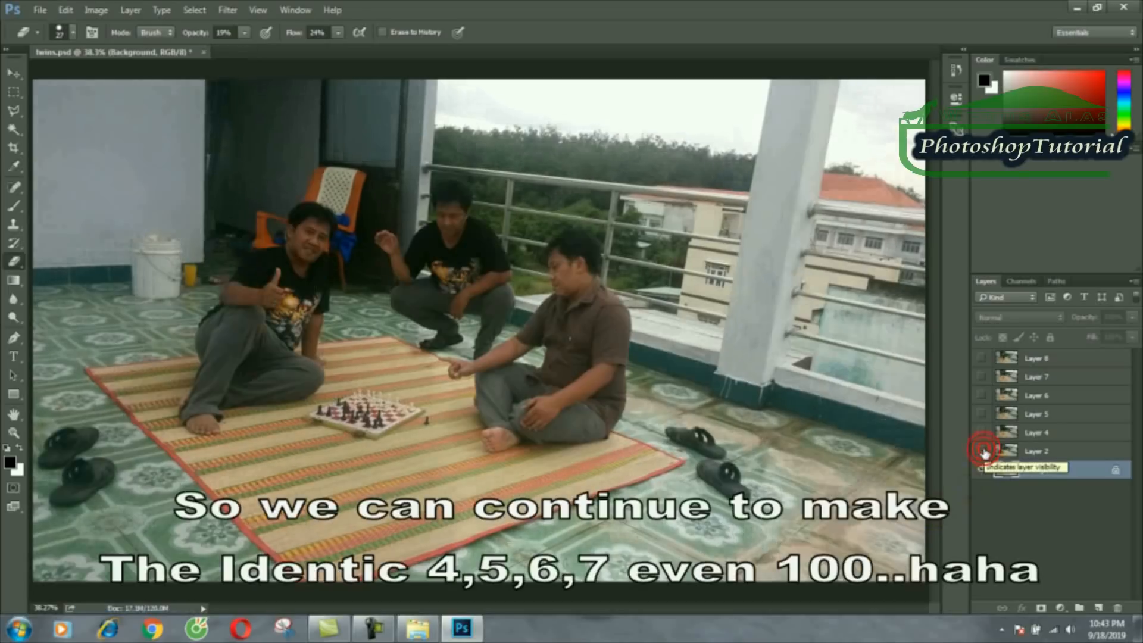
pyautogui.click(983, 451)
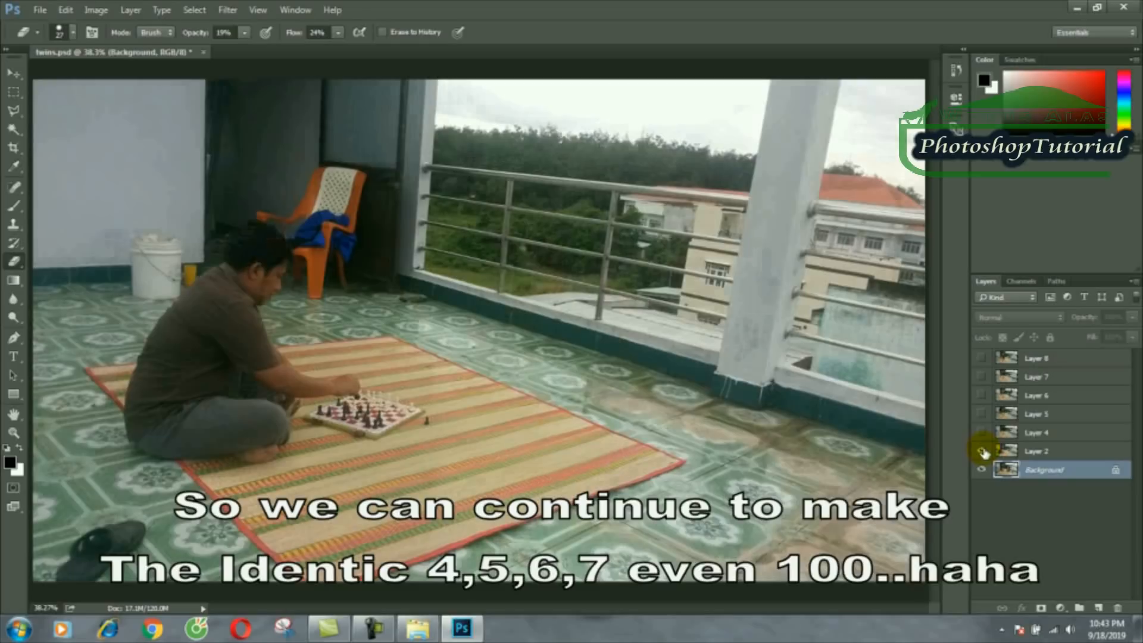
pyautogui.click(982, 450)
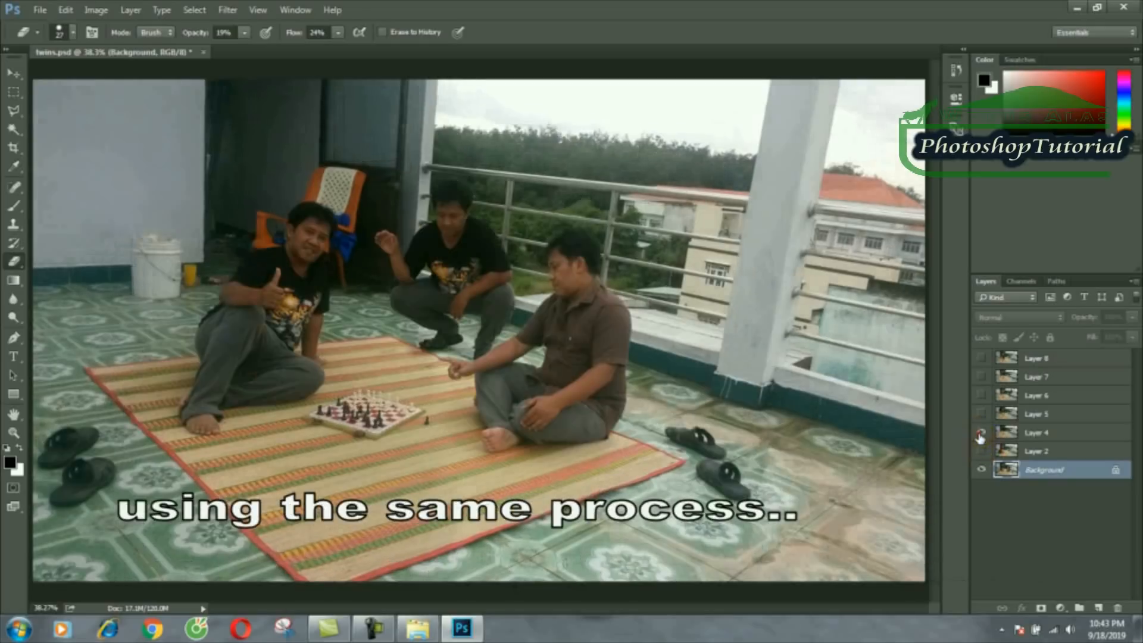
pyautogui.click(980, 436)
pyautogui.click(981, 437)
pyautogui.click(981, 414)
pyautogui.click(1039, 414)
pyautogui.click(1132, 338)
pyautogui.moveTo(1132, 353); pyautogui.dragTo(1082, 357)
# Lasso around the standing figure on Layer 5 and remove everything outside the selection.
pyautogui.click(14, 433)
pyautogui.click(207, 171)
pyautogui.click(206, 171)
pyautogui.click(14, 110)
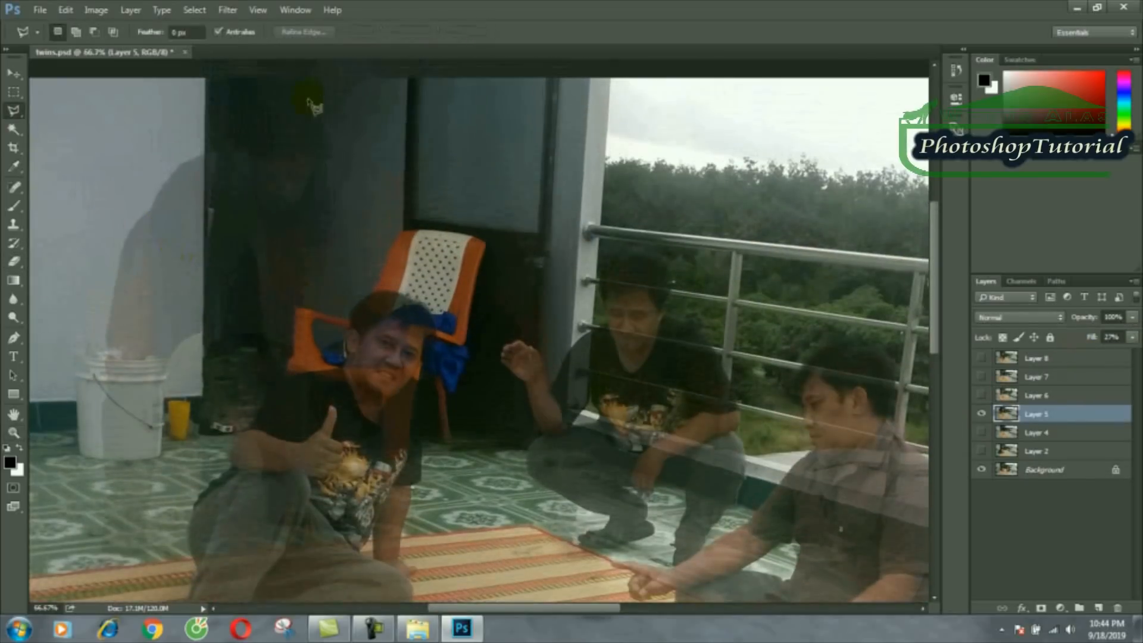
pyautogui.scroll(-2, 329, 382)
pyautogui.click(325, 416)
pyautogui.click(328, 510)
pyautogui.scroll(2, 36, 369)
pyautogui.click(295, 80)
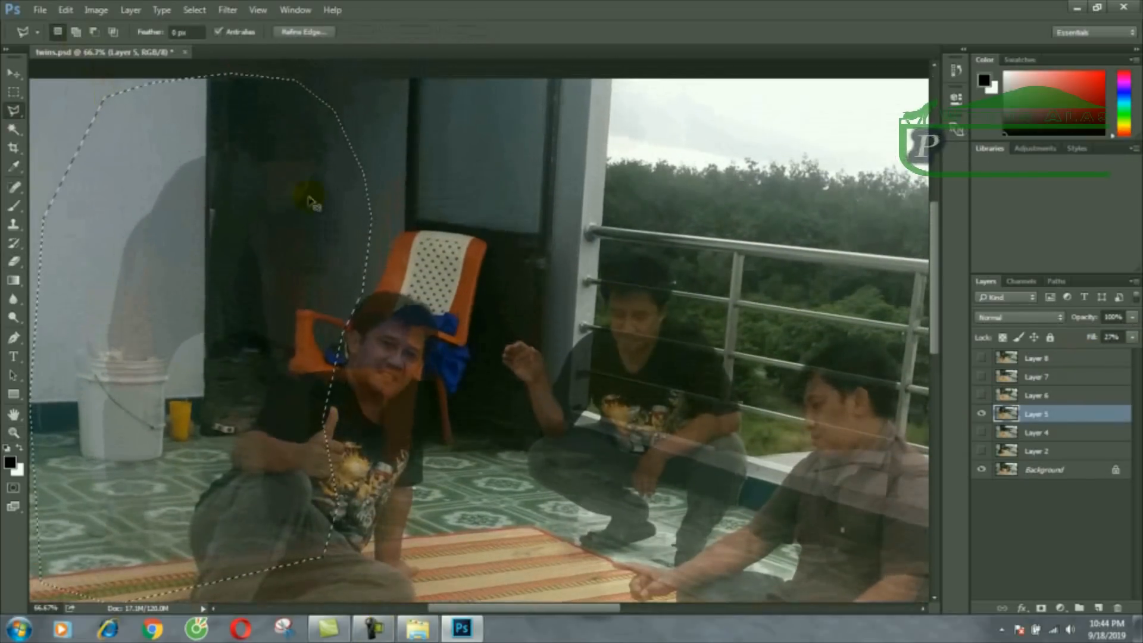
pyautogui.hotkey('ctrl', '0')
pyautogui.rightClick(212, 181)
pyautogui.click(271, 216)
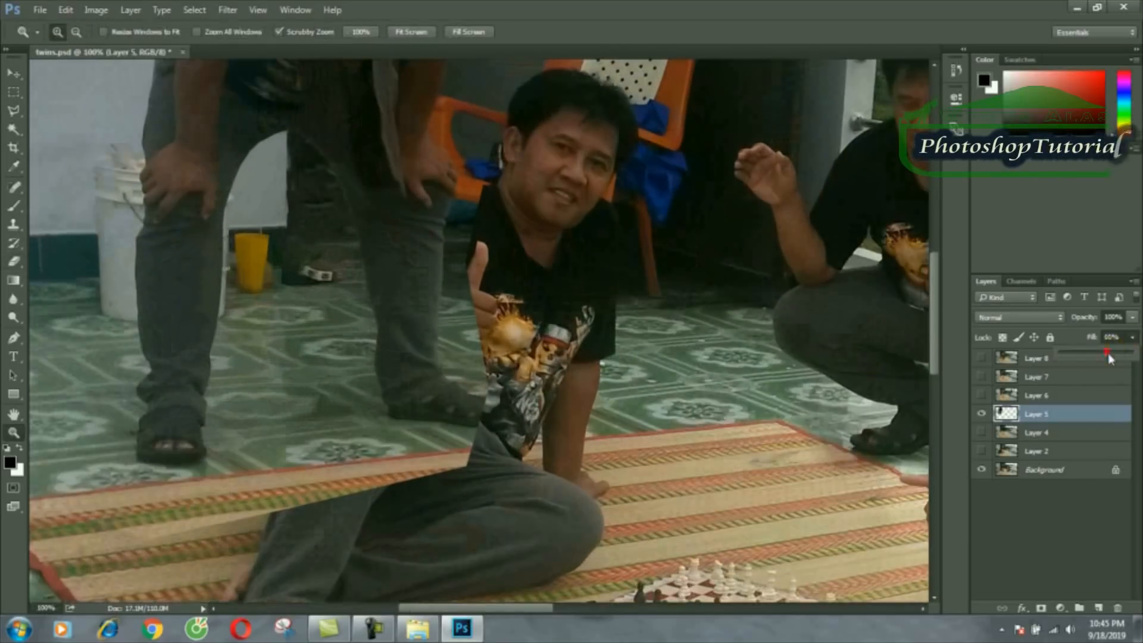
# Lasso and delete the Layer 5 area covering the thumbs-up figure's arm and raised knee.
pyautogui.click(126, 138)
pyautogui.press('l')
pyautogui.moveTo(744, 98)
pyautogui.mouseDown()
pyautogui.moveTo(582, 184)
pyautogui.moveTo(485, 303)
pyautogui.moveTo(559, 628)
pyautogui.moveTo(396, 276)
pyautogui.moveTo(434, 566)
pyautogui.moveTo(867, 416)
pyautogui.moveTo(720, 167)
pyautogui.mouseUp()
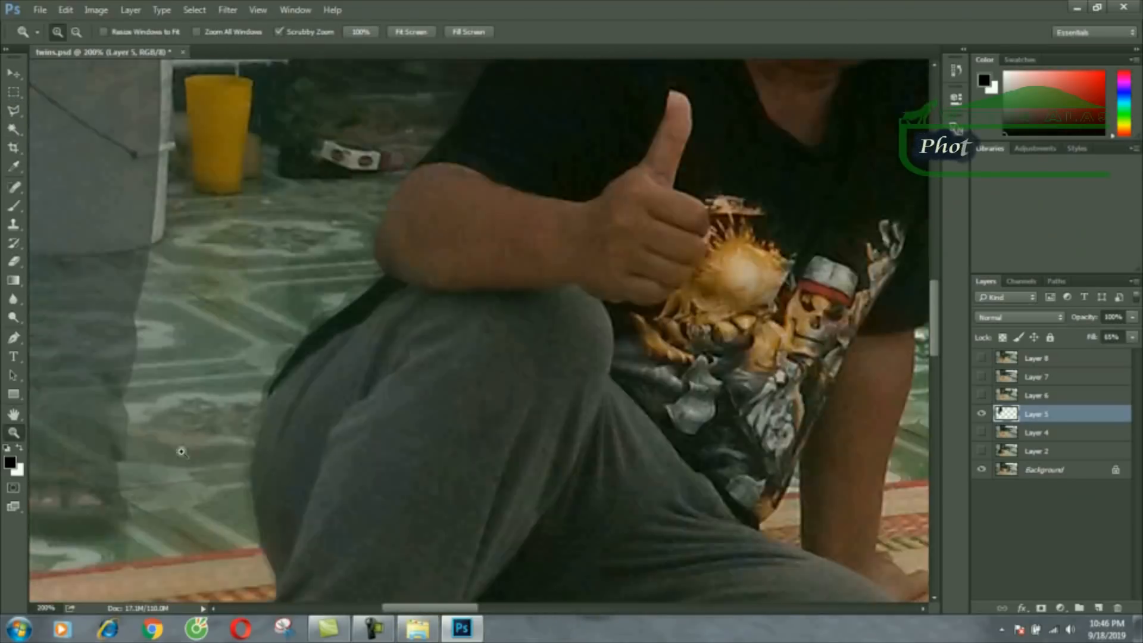
# Set the Eraser to 57% opacity and 66% flow.
pyautogui.press('e')
pyautogui.rightClick(249, 154)
pyautogui.click(248, 154)
pyautogui.click(244, 32)
pyautogui.moveTo(245, 47); pyautogui.dragTo(273, 48)
pyautogui.click(338, 33)
pyautogui.moveTo(338, 48); pyautogui.dragTo(370, 48)
# Erase the Layer 5 edge along the thumbs-up figure's elbow, back and raised leg, continuing up to the shoulder.
pyautogui.moveTo(375, 240)
pyautogui.mouseDown()
pyautogui.moveTo(305, 384)
pyautogui.moveTo(332, 566)
pyautogui.mouseUp()
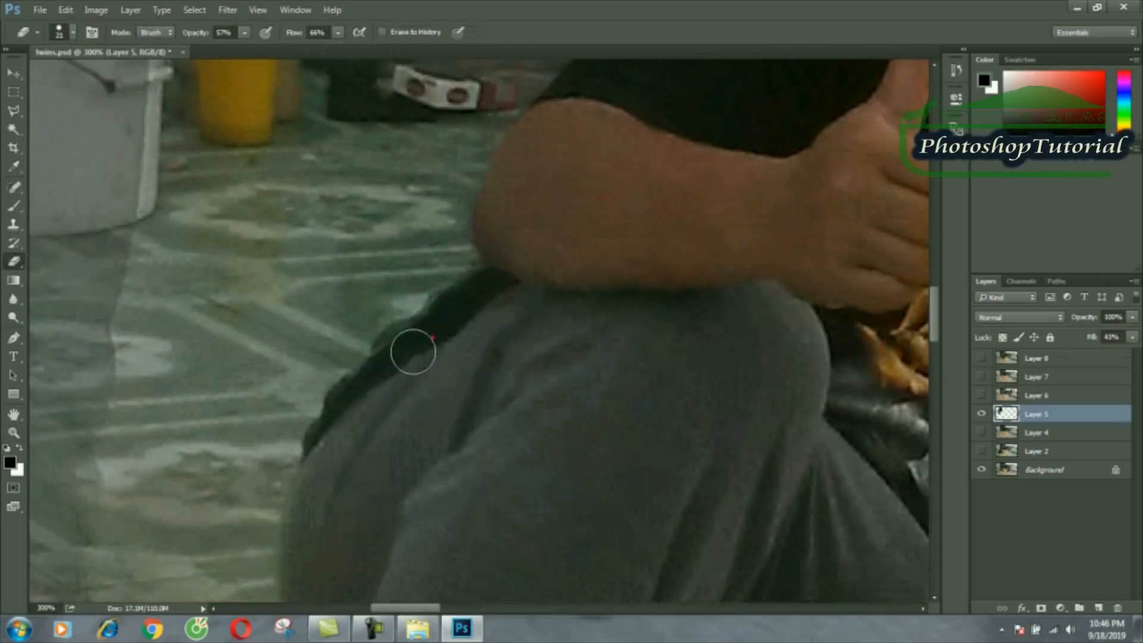
pyautogui.scroll(3, 737, 403)
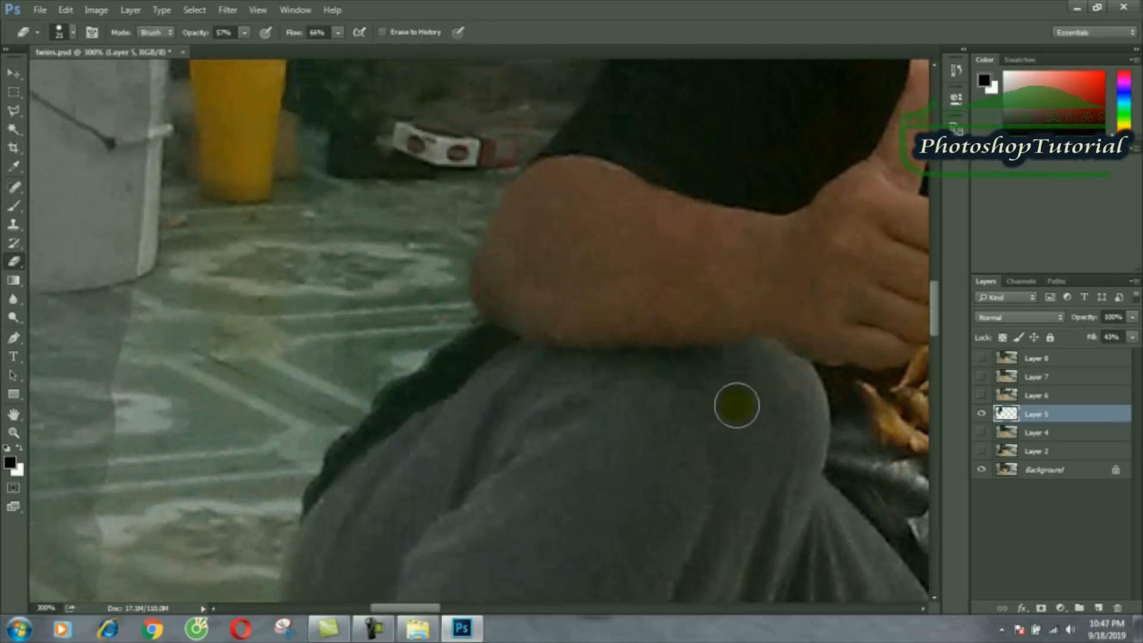
pyautogui.scroll(-3, 380, 447)
pyautogui.scroll(5, 379, 447)
pyautogui.moveTo(404, 608); pyautogui.dragTo(412, 611)
pyautogui.scroll(1, 703, 422)
pyautogui.moveTo(712, 390); pyautogui.dragTo(640, 421)
pyautogui.moveTo(852, 368); pyautogui.dragTo(672, 406)
pyautogui.hotkey('ctrl', 'z')
pyautogui.hotkey('ctrl', 'z')
pyautogui.hotkey('ctrl', 'z')
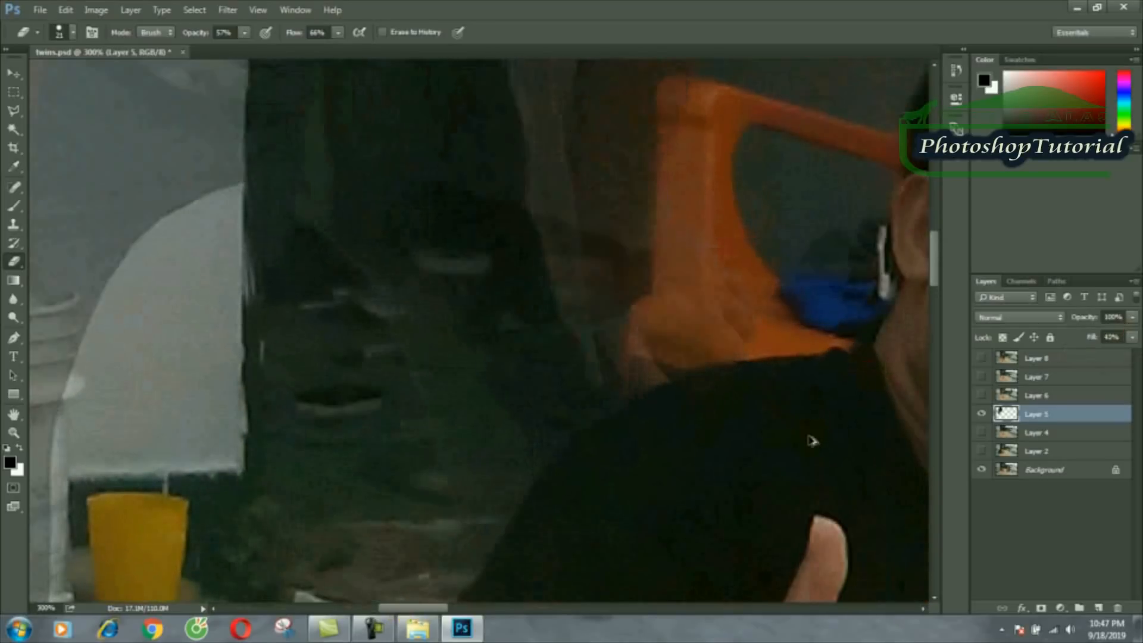
# Erase the Layer 5 edge along the thumbs-up figure's black sleeve and restore the layer's fill to 100%.
pyautogui.scroll(-3, 567, 499)
pyautogui.moveTo(554, 375); pyautogui.dragTo(513, 490)
pyautogui.scroll(5, 513, 490)
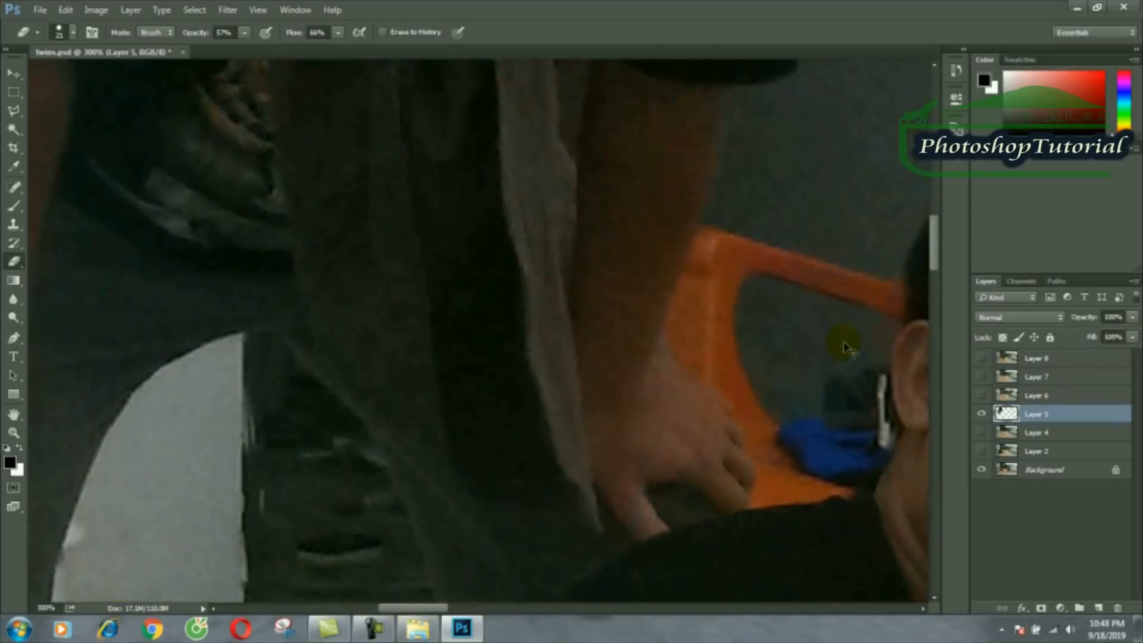
pyautogui.hotkey('ctrl', '-')
pyautogui.hotkey('ctrl', '-')
pyautogui.click(982, 415)
pyautogui.click(982, 415)
# Set the Eraser to 30% flow and 28% opacity and touch up the remaining edge of Layer 5.
pyautogui.click(72, 33)
pyautogui.click(105, 80)
pyautogui.click(339, 32)
pyautogui.moveTo(338, 51); pyautogui.dragTo(313, 51)
pyautogui.click(244, 33)
pyautogui.moveTo(244, 52); pyautogui.dragTo(224, 51)
pyautogui.click(339, 33)
pyautogui.click(613, 316)
pyautogui.scroll(3, 703, 318)
# Merge Layer 5 with the Background and save the document.
pyautogui.click(978, 415)
pyautogui.hotkey('ctrl', '0')
pyautogui.click(131, 10)
pyautogui.click(170, 571)
pyautogui.hotkey('ctrl', 's')
# Preview Layer 8 over the composite, including at a reduced fill, and hide it again.
pyautogui.click(982, 357)
pyautogui.click(982, 358)
pyautogui.click(981, 357)
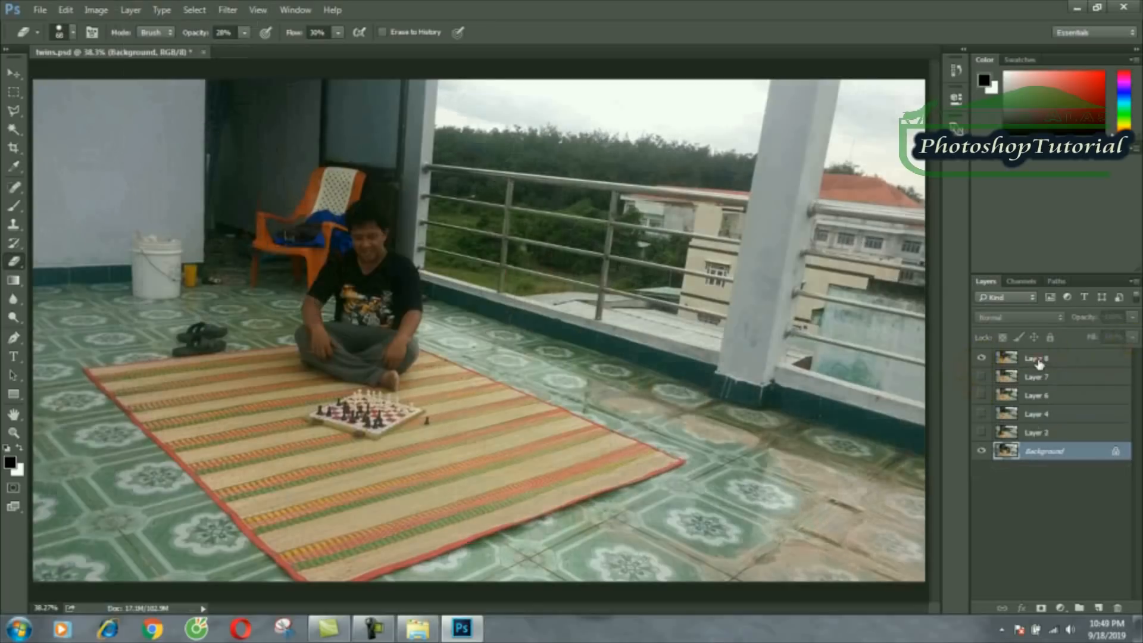
pyautogui.click(1053, 357)
pyautogui.click(1132, 338)
pyautogui.moveTo(1129, 352); pyautogui.dragTo(1092, 355)
pyautogui.click(982, 358)
# Check Layer 2 and delete it from the document.
pyautogui.click(982, 433)
pyautogui.click(1046, 435)
pyautogui.rightClick(1051, 435)
pyautogui.click(1006, 413)
# Show Layer 4 and lower its fill to 65%.
pyautogui.click(980, 414)
pyautogui.click(1053, 415)
pyautogui.click(1133, 338)
pyautogui.moveTo(1130, 352); pyautogui.dragTo(1108, 356)
# Lasso around the figure seated in the orange chair on Layer 4 and delete everything outside the selection.
pyautogui.click(13, 433)
pyautogui.click(255, 239)
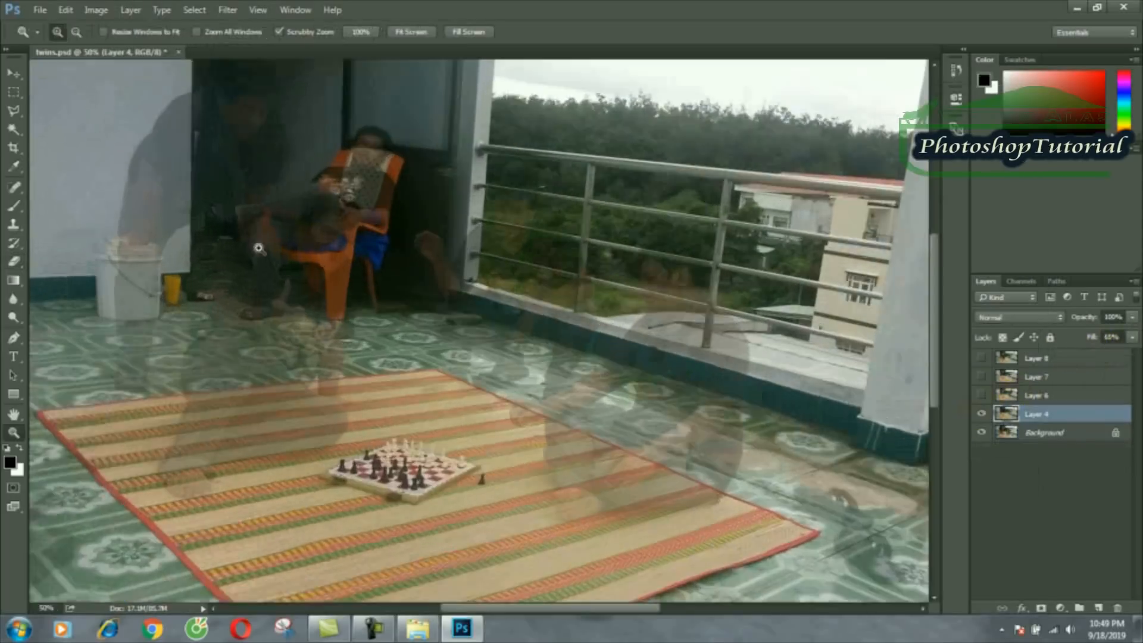
pyautogui.click(255, 238)
pyautogui.click(255, 239)
pyautogui.click(14, 111)
pyautogui.click(557, 82)
pyautogui.click(507, 67)
pyautogui.click(437, 76)
pyautogui.click(557, 83)
pyautogui.rightClick(552, 115)
pyautogui.click(606, 137)
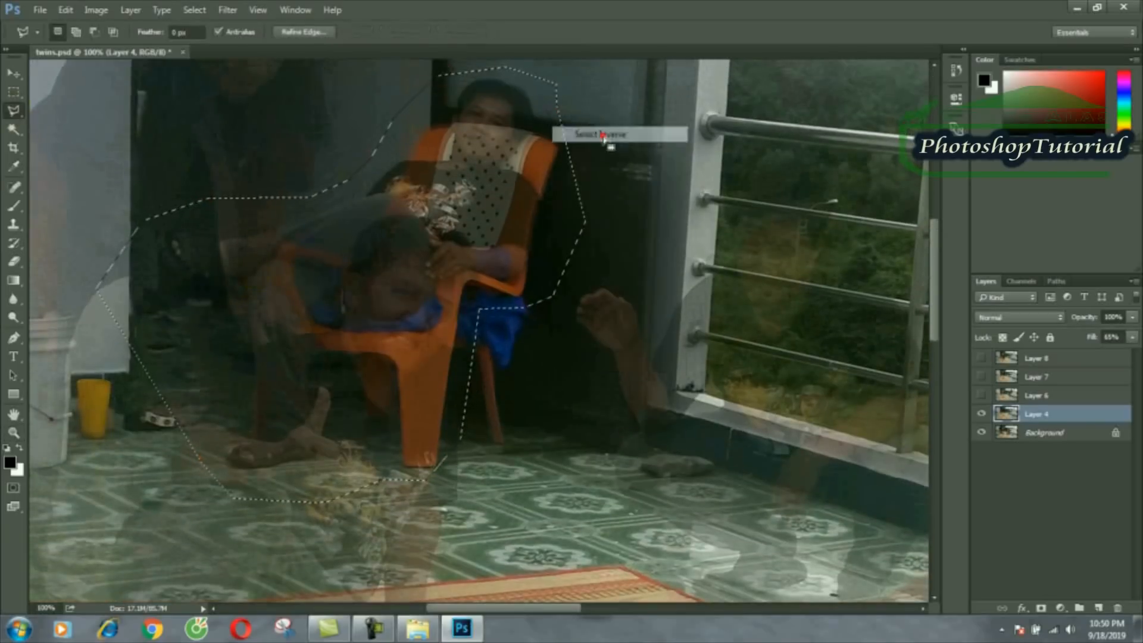
pyautogui.press('Delete')
pyautogui.hotkey('ctrl', 'd')
# Lasso and delete the Layer 4 area covering the thumbs-up figure's face and upper body, and clear the selection.
pyautogui.click(185, 449)
pyautogui.click(264, 363)
pyautogui.click(303, 345)
pyautogui.press('Delete')
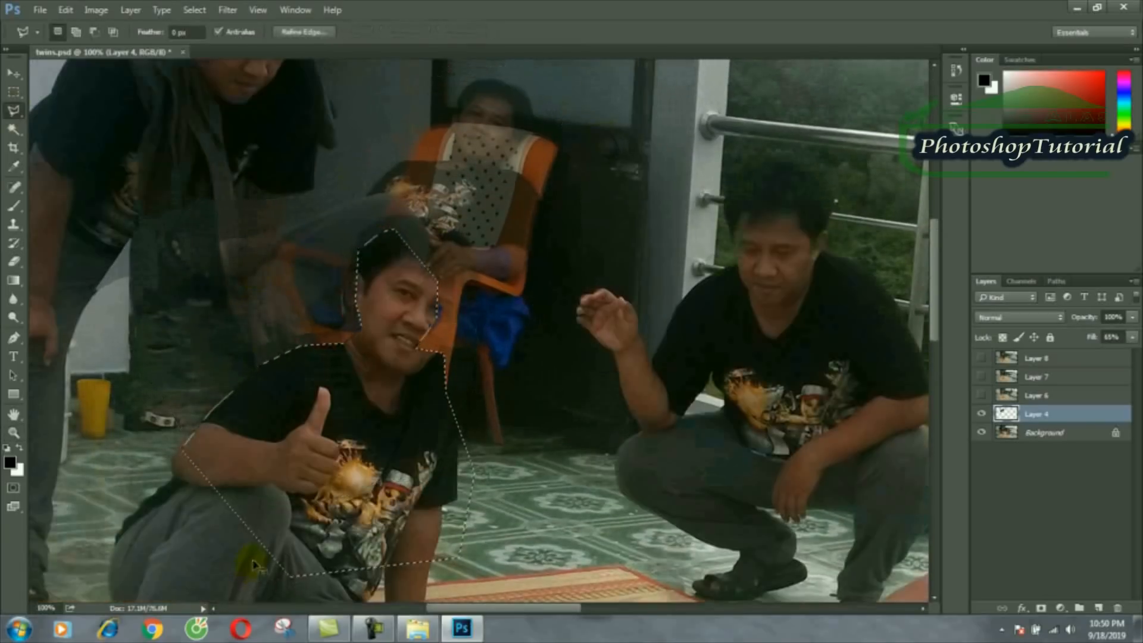
pyautogui.hotkey('ctrl', 'd')
# Lower Layer 4's fill to 36%, lasso and delete its area over the thumbs-up figure's head and shoulders, and clear the selection.
pyautogui.click(14, 433)
pyautogui.keyDown('alt'); pyautogui.click(470, 328); pyautogui.keyUp('alt')
pyautogui.click(381, 327)
pyautogui.click(1133, 338)
pyautogui.moveTo(1108, 355); pyautogui.dragTo(1091, 356)
pyautogui.click(13, 110)
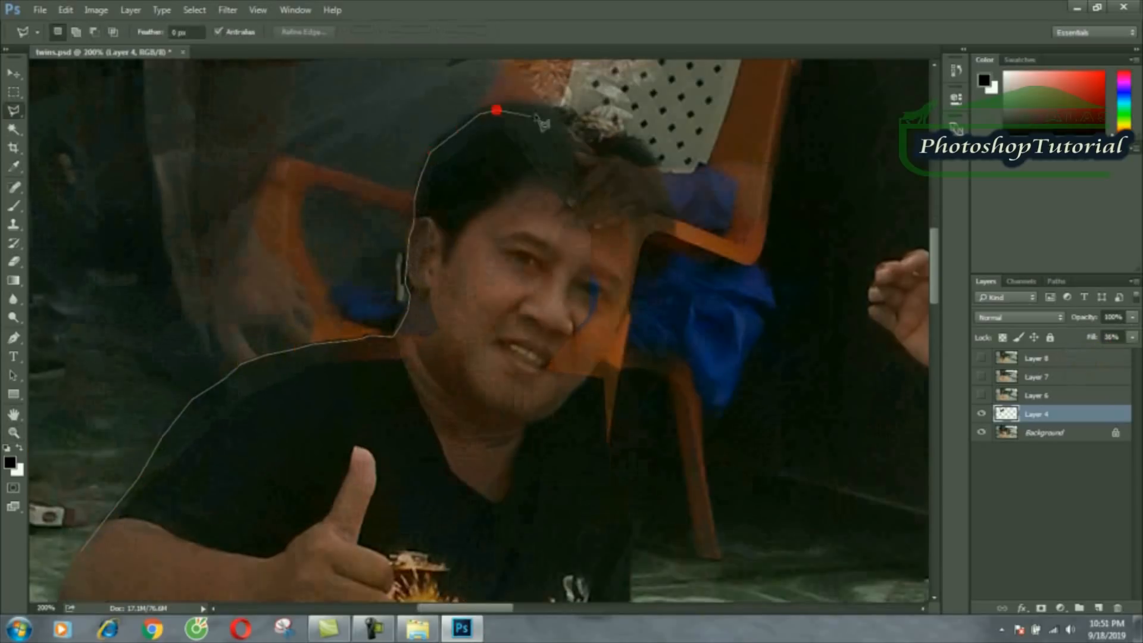
pyautogui.click(632, 547)
pyautogui.doubleClick(354, 569)
pyautogui.press('Delete')
pyautogui.hotkey('ctrl', 'd')
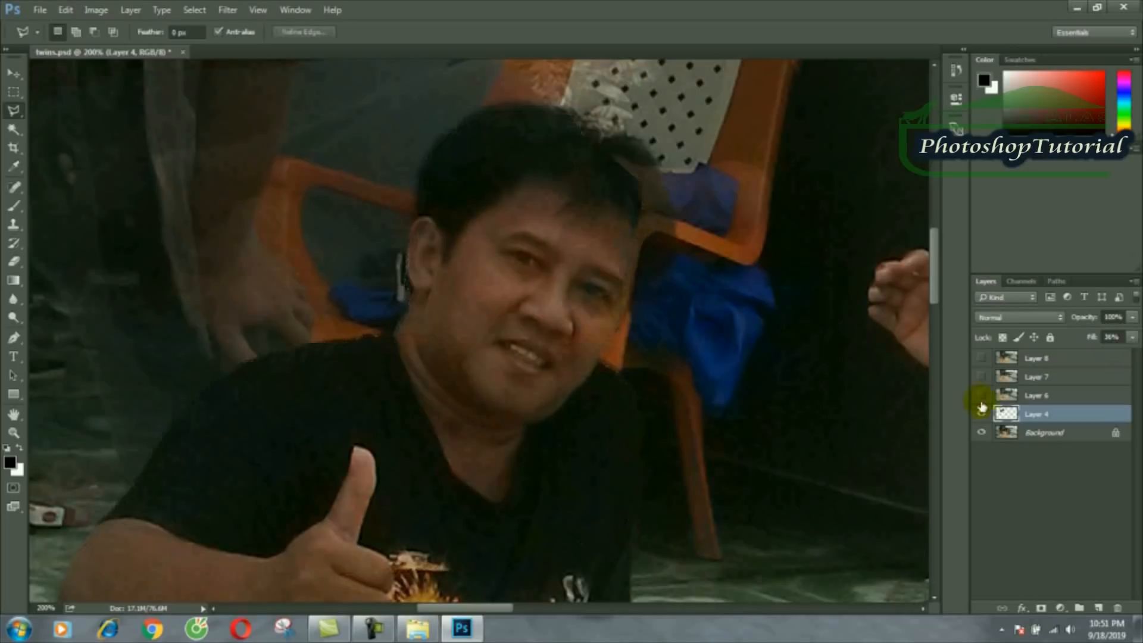
# Erase Layer 4's remnants around the thumbs-up figure's hair with a size 29 eraser at 46% opacity and 60% flow, toggling the layer to compare.
pyautogui.click(14, 262)
pyautogui.click(73, 32)
pyautogui.moveTo(46, 74); pyautogui.dragTo(31, 74)
pyautogui.click(338, 32)
pyautogui.click(361, 49)
pyautogui.click(245, 32)
pyautogui.click(257, 49)
pyautogui.moveTo(616, 171); pyautogui.dragTo(642, 279)
pyautogui.moveTo(619, 192); pyautogui.dragTo(641, 207)
pyautogui.click(979, 415)
pyautogui.click(981, 415)
pyautogui.click(981, 415)
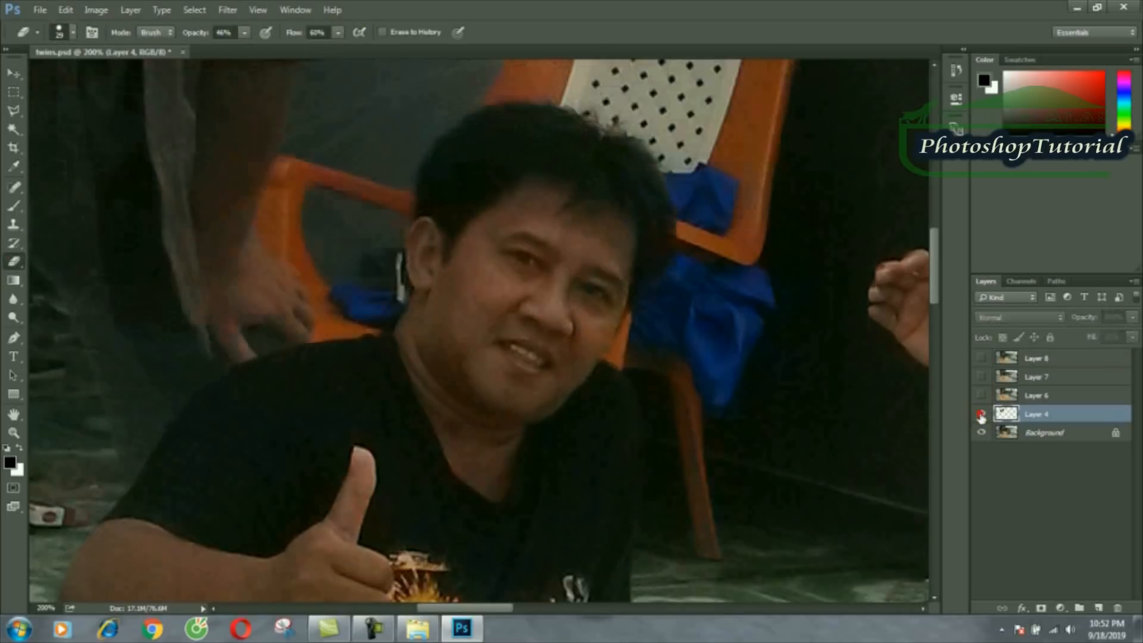
pyautogui.click(981, 415)
# Erase leftover Layer 4 traces along the thumbs-up figure's shoulder with a smaller eraser brush.
pyautogui.click(14, 433)
pyautogui.doubleClick(349, 344)
pyautogui.click(14, 261)
pyautogui.click(73, 33)
pyautogui.moveTo(92, 75); pyautogui.dragTo(89, 76)
pyautogui.click(479, 327)
pyautogui.scroll(3, 661, 293)
pyautogui.hotkey('ctrl', '-')
pyautogui.hotkey('ctrl', '-')
pyautogui.hotkey('ctrl', '-')
# Set Layer 4's fill to 56%, lasso and delete its area over the standing figure's legs and hand, and check by toggling the layer.
pyautogui.hotkey('ctrl', '-')
pyautogui.click(1133, 337)
pyautogui.click(14, 433)
pyautogui.click(341, 347)
pyautogui.moveTo(1091, 353)
pyautogui.mouseDown()
pyautogui.moveTo(1137, 353)
pyautogui.moveTo(1105, 353)
pyautogui.mouseUp()
pyautogui.click(1132, 337)
pyautogui.click(434, 400)
pyautogui.moveTo(774, 274); pyautogui.dragTo(775, 307)
pyautogui.click(14, 111)
pyautogui.click(652, 95)
pyautogui.click(631, 169)
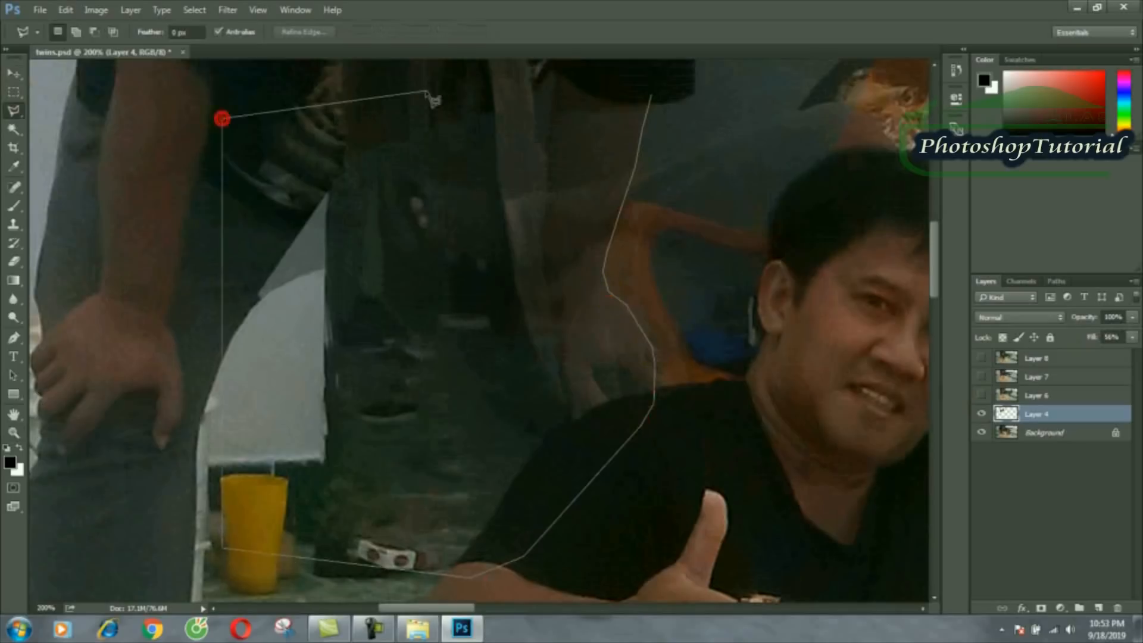
pyautogui.press('Escape')
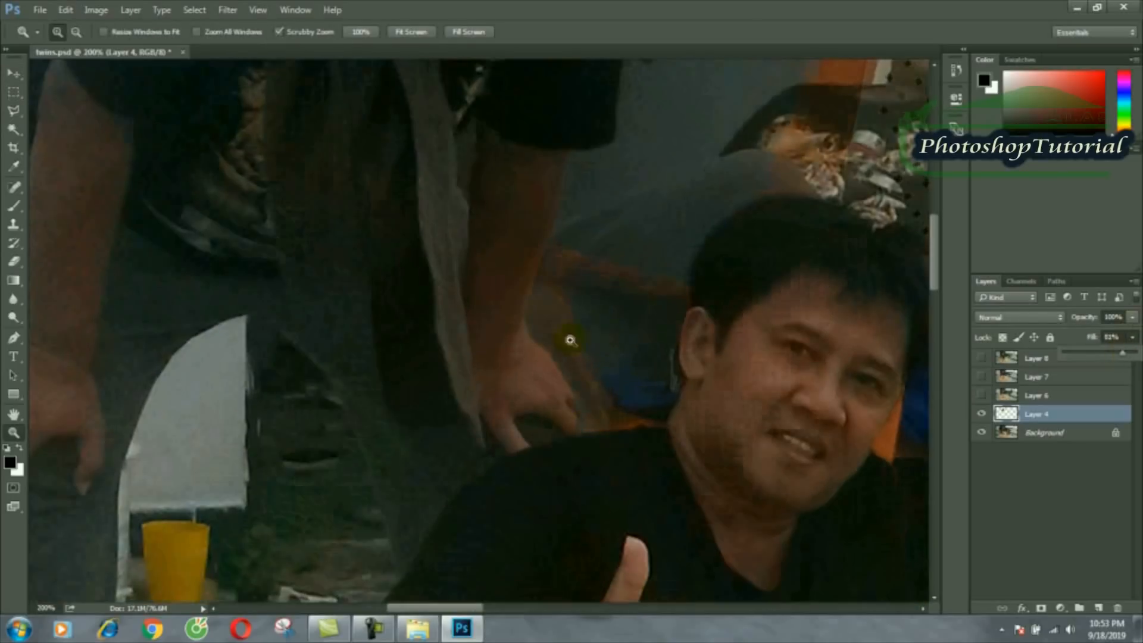
pyautogui.click(982, 414)
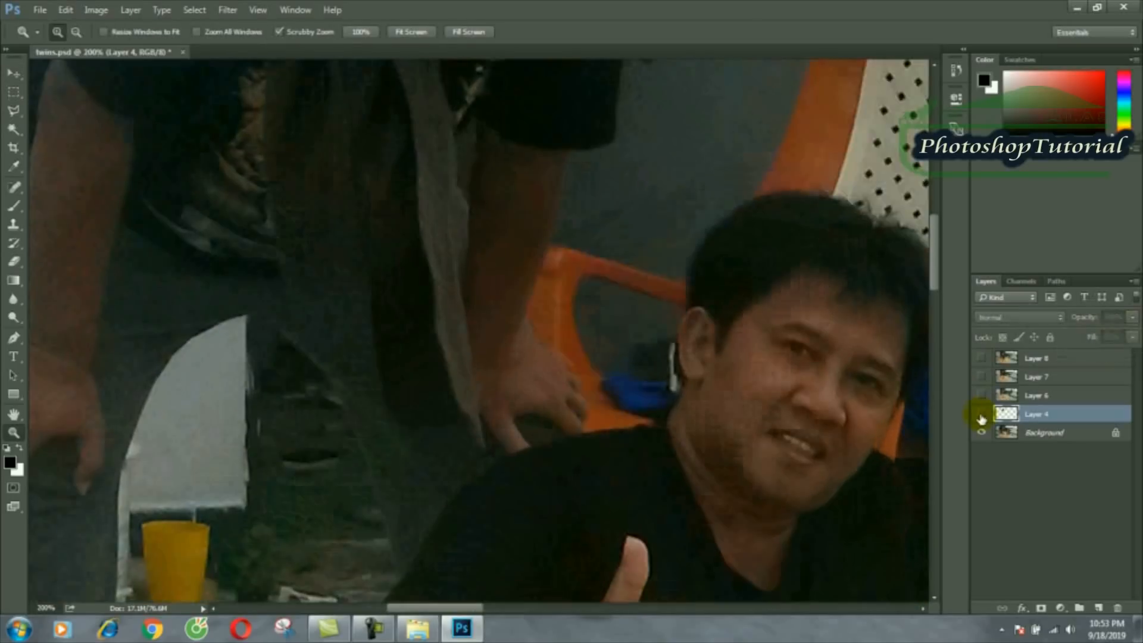
pyautogui.click(981, 414)
# Lower Layer 4's fill to 37% and erase it over the standing figure's forearm and hand with a size 12 eraser at 39% opacity.
pyautogui.click(512, 404)
pyautogui.click(512, 404)
pyautogui.click(1132, 337)
pyautogui.moveTo(1123, 353); pyautogui.dragTo(1091, 352)
pyautogui.click(14, 262)
pyautogui.click(244, 33)
pyautogui.moveTo(589, 352); pyautogui.dragTo(612, 393)
pyautogui.click(73, 32)
pyautogui.moveTo(91, 78); pyautogui.dragTo(87, 78)
pyautogui.moveTo(524, 247); pyautogui.dragTo(532, 286)
pyautogui.scroll(4, 496, 222)
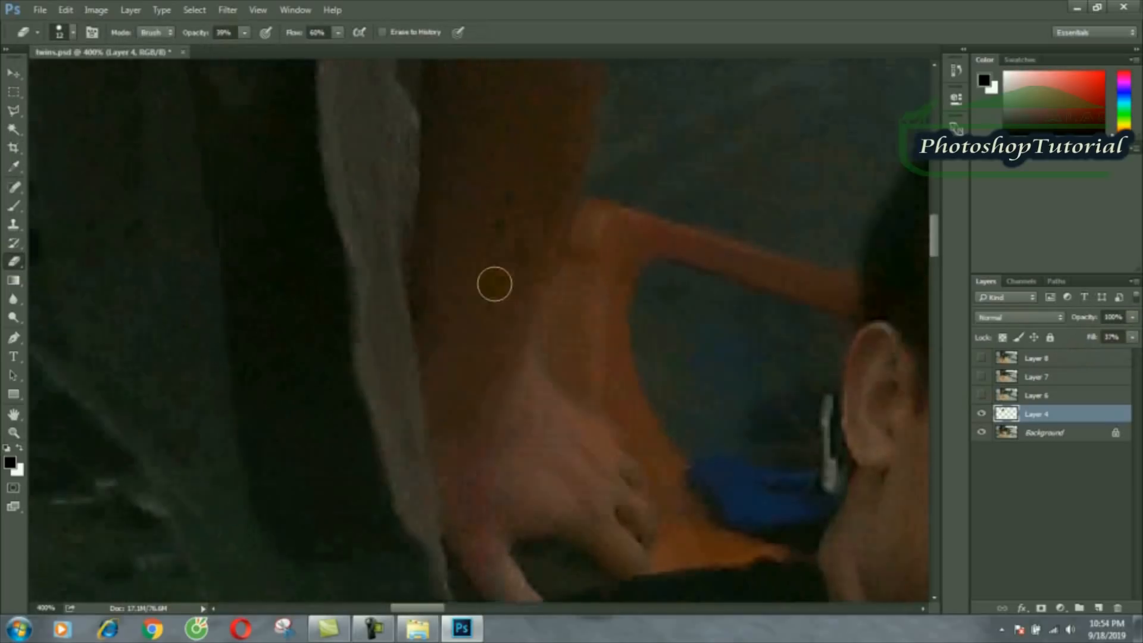
# Restore Layer 4's fill to 100% and erase its remaining edge along the standing figure's arm.
pyautogui.click(1132, 337)
pyautogui.moveTo(1091, 352); pyautogui.dragTo(1136, 353)
pyautogui.click(561, 324)
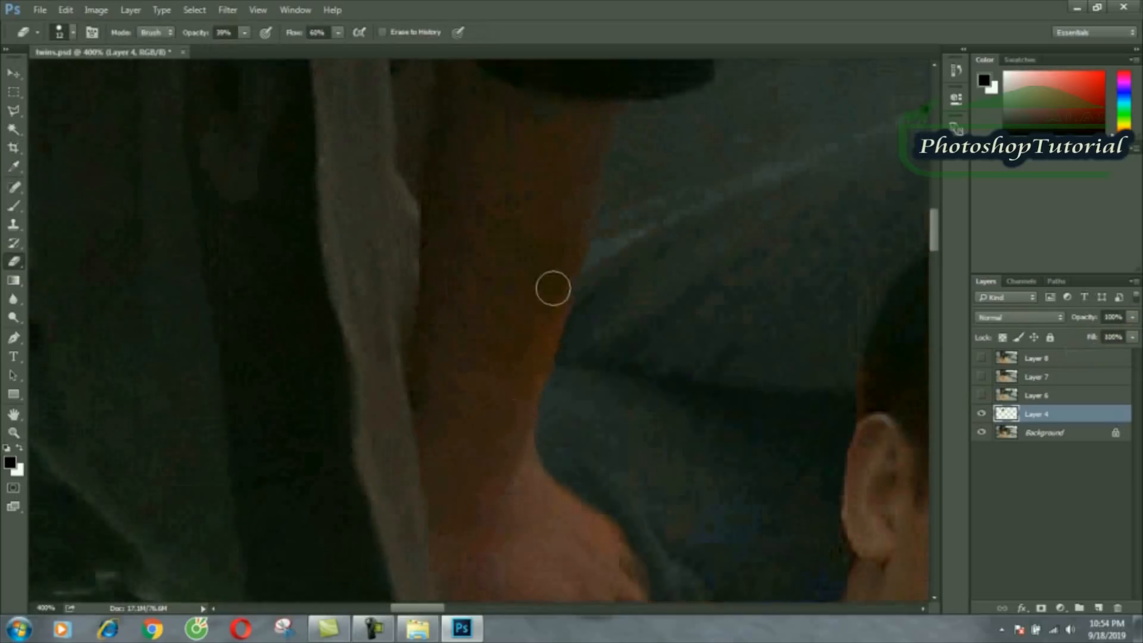
# Fit the whole image in view and merge Layer 4 down into the Background.
pyautogui.hotkey('ctrl', '-')
pyautogui.hotkey('ctrl', '-')
pyautogui.hotkey('ctrl', '-')
pyautogui.hotkey('ctrl', '-')
pyautogui.hotkey('ctrl', '-')
pyautogui.hotkey('ctrl', '-')
pyautogui.click(13, 433)
pyautogui.click(292, 113)
pyautogui.rightClick(428, 438)
pyautogui.click(456, 445)
pyautogui.click(137, 9)
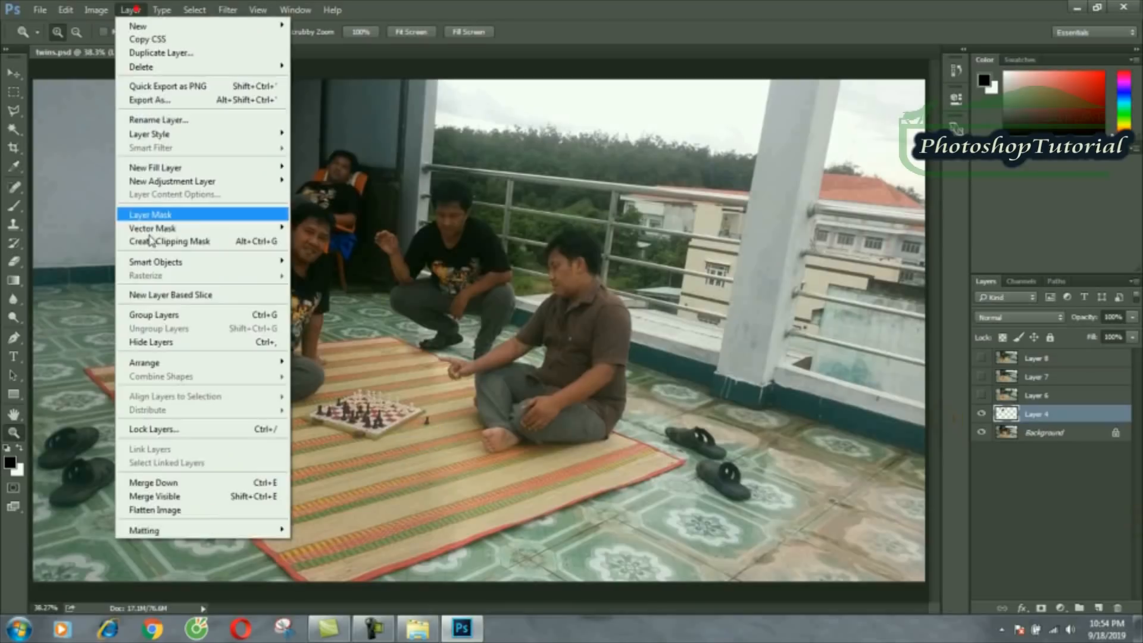
pyautogui.click(162, 483)
# Check Layer 8 at a reduced fill and delete it from the document.
pyautogui.click(982, 358)
pyautogui.click(1048, 359)
pyautogui.click(1132, 337)
pyautogui.moveTo(1096, 353)
pyautogui.mouseDown()
pyautogui.moveTo(1134, 354)
pyautogui.moveTo(1094, 355)
pyautogui.mouseUp()
pyautogui.rightClick(1034, 359)
pyautogui.click(883, 151)
pyautogui.click(543, 237)
# Show Layer 7 at 48% fill, lasso around the figure standing at the railing, and delete everything outside the selection.
pyautogui.click(982, 358)
pyautogui.click(1133, 337)
pyautogui.click(14, 111)
pyautogui.click(390, 76)
pyautogui.click(375, 108)
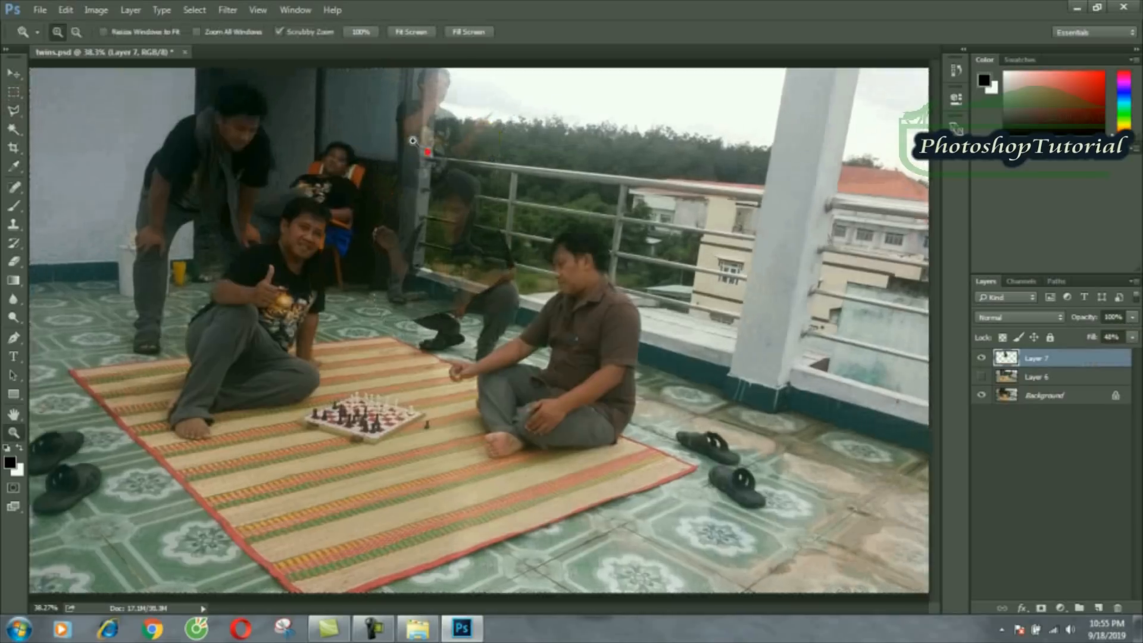
# Soften Layer 7's edge on the wall side of the standing figure with a size 58 eraser at 26% opacity and 24% flow.
pyautogui.hotkey('ctrl', '+')
pyautogui.hotkey('ctrl', '+')
pyautogui.click(73, 32)
pyautogui.moveTo(103, 72); pyautogui.dragTo(107, 73)
pyautogui.click(338, 32)
pyautogui.moveTo(340, 53); pyautogui.dragTo(319, 54)
pyautogui.click(245, 32)
pyautogui.moveTo(242, 53); pyautogui.dragTo(233, 54)
pyautogui.click(373, 127)
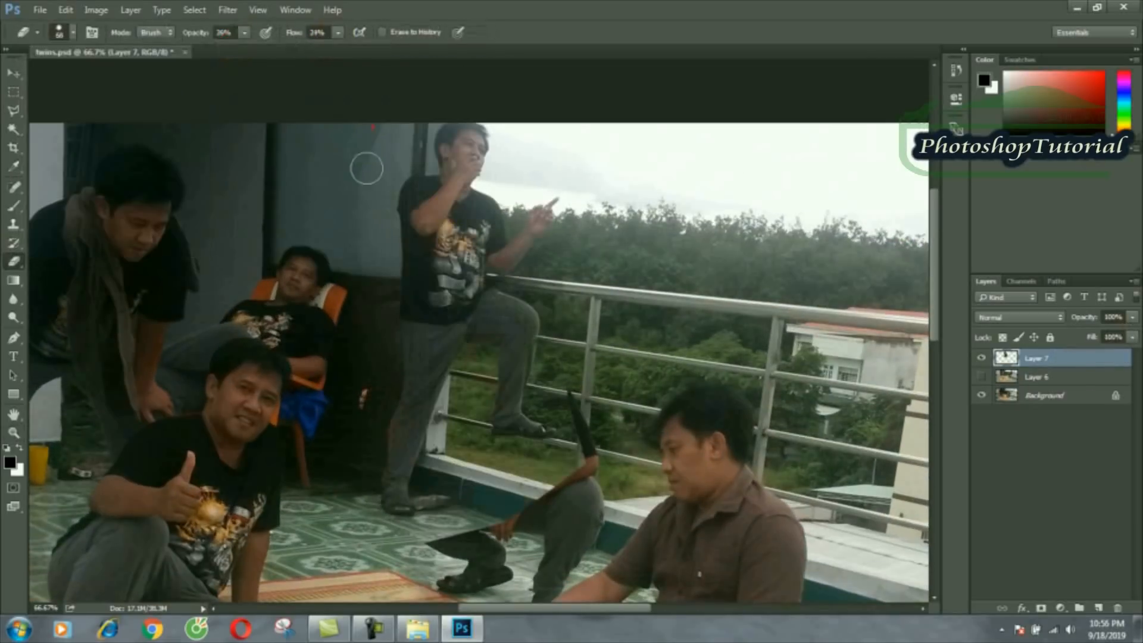
pyautogui.moveTo(375, 394); pyautogui.dragTo(375, 410)
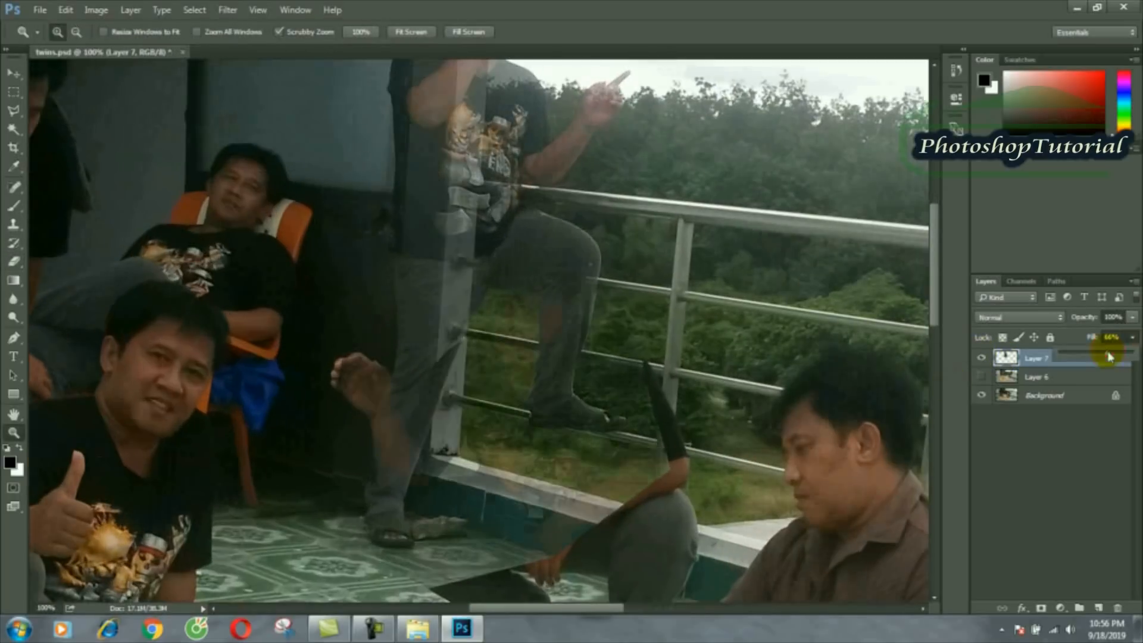
# Set Layer 7's fill to 66%, lasso and delete its area over the squatting figure's raised arm and body, and clear the selection.
pyautogui.click(1132, 337)
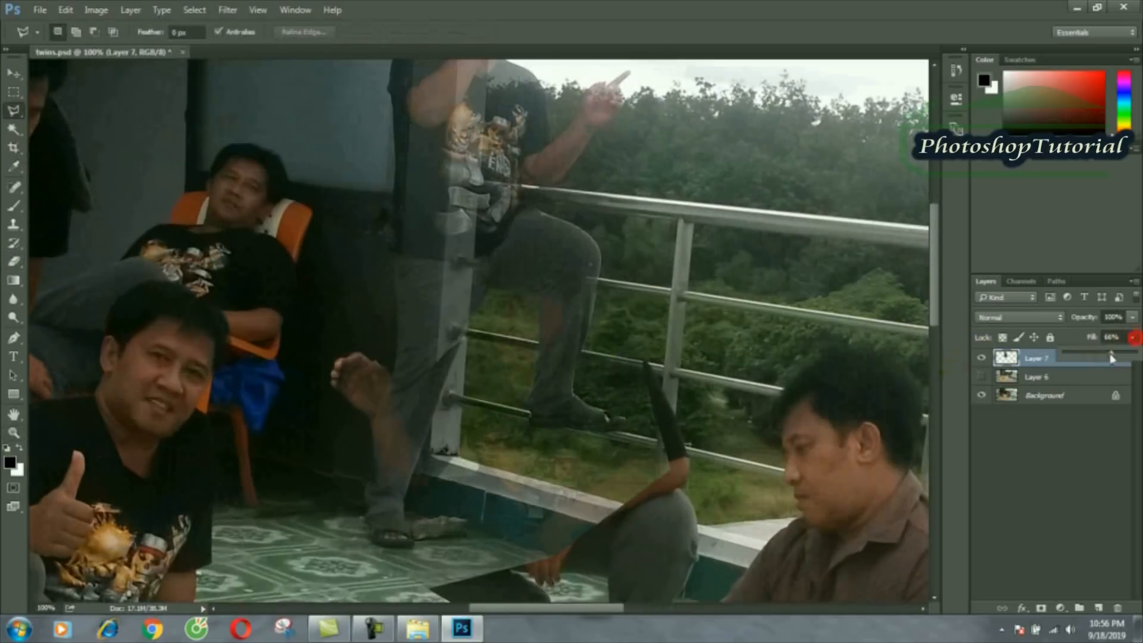
pyautogui.click(361, 326)
pyautogui.click(312, 361)
pyautogui.click(362, 410)
pyautogui.click(394, 480)
pyautogui.click(717, 509)
pyautogui.press('Delete')
pyautogui.hotkey('ctrl', 'd')
# Lasso and delete the Layer 7 area still covering the squatting figure's shoulder and upper arm, and clear the selection.
pyautogui.keyDown('ctrl'); pyautogui.click(387, 417); pyautogui.keyUp('ctrl')
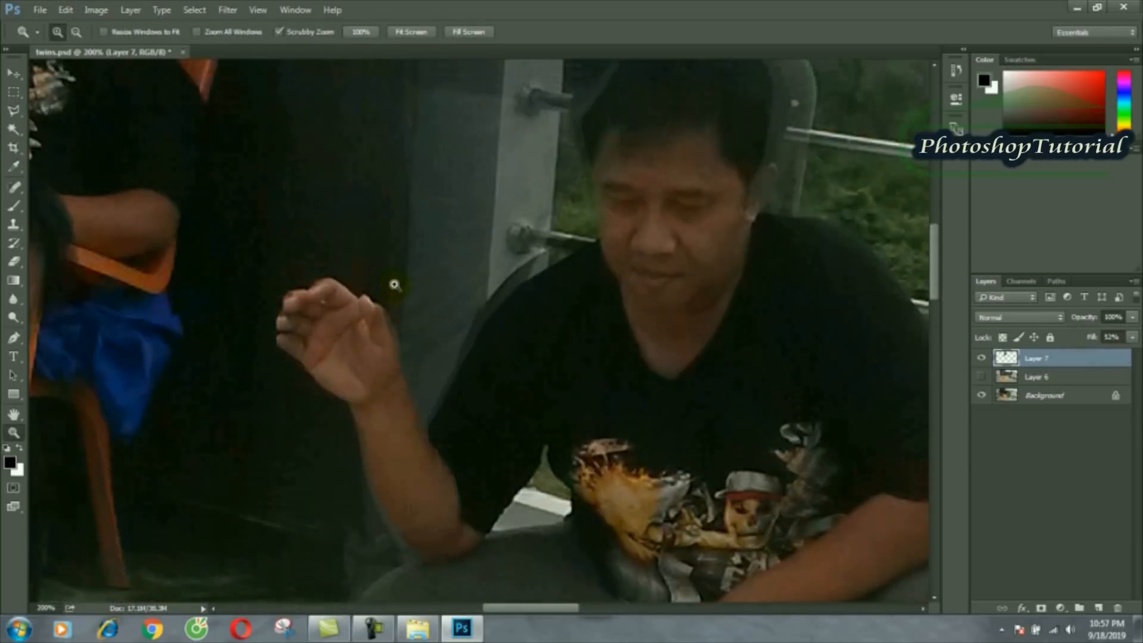
pyautogui.keyDown('ctrl'); pyautogui.click(392, 286); pyautogui.keyUp('ctrl')
pyautogui.click(719, 194)
pyautogui.click(615, 240)
pyautogui.click(447, 505)
pyautogui.click(796, 324)
pyautogui.click(719, 194)
pyautogui.press('Delete')
pyautogui.hotkey('ctrl', 'd')
pyautogui.scroll(-3, 347, 370)
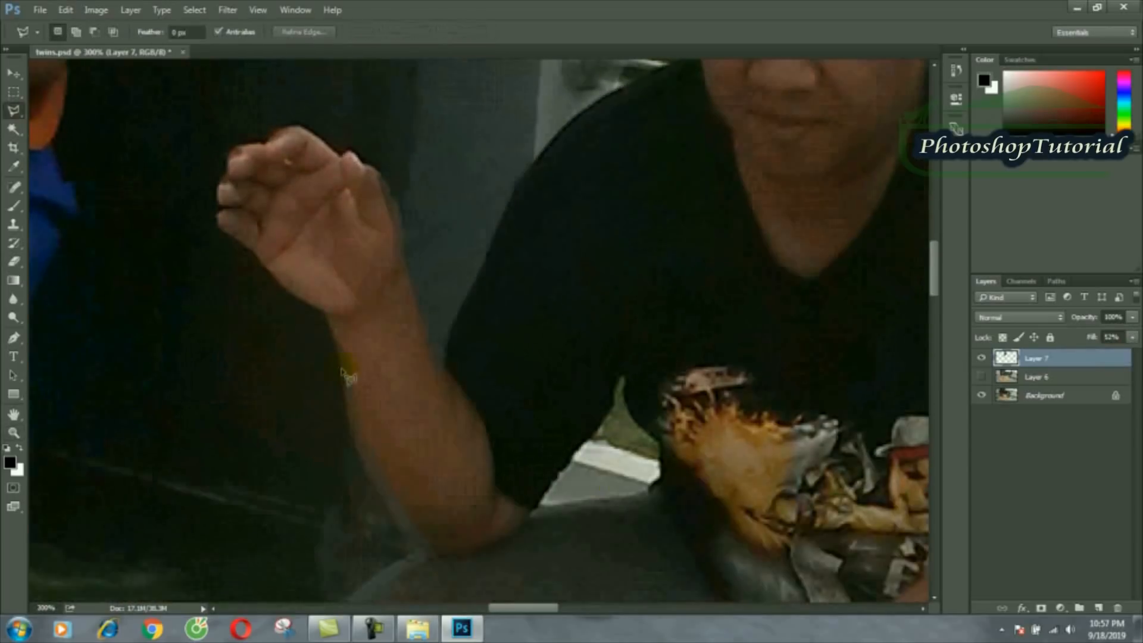
pyautogui.click(329, 311)
pyautogui.click(357, 456)
pyautogui.click(438, 553)
pyautogui.scroll(-3, 394, 393)
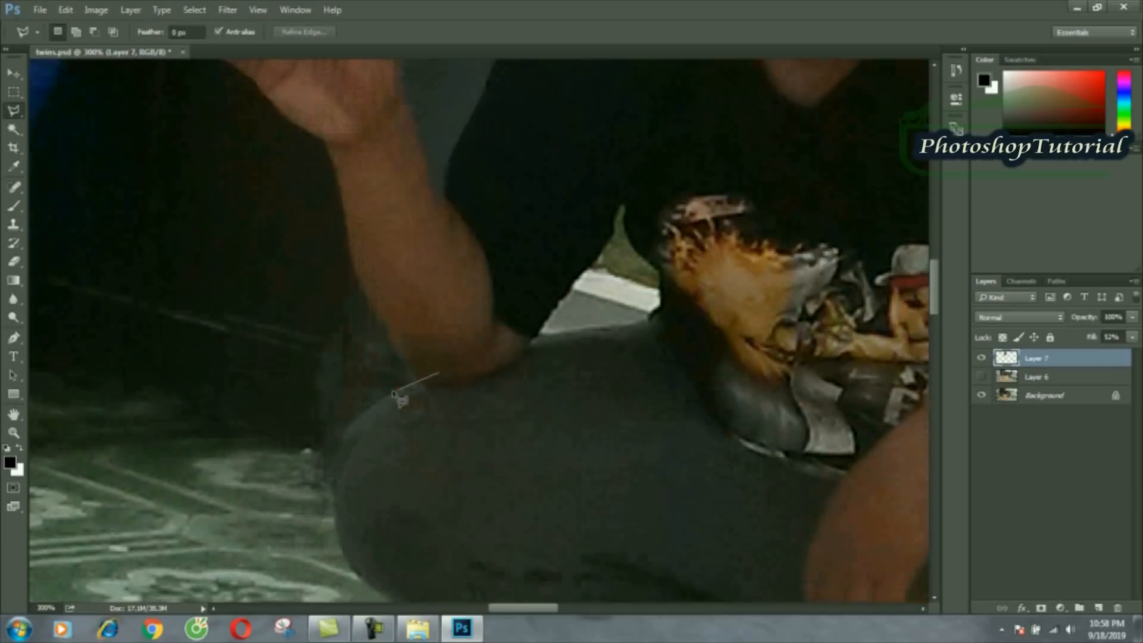
pyautogui.scroll(3, 369, 241)
pyautogui.scroll(5, 407, 305)
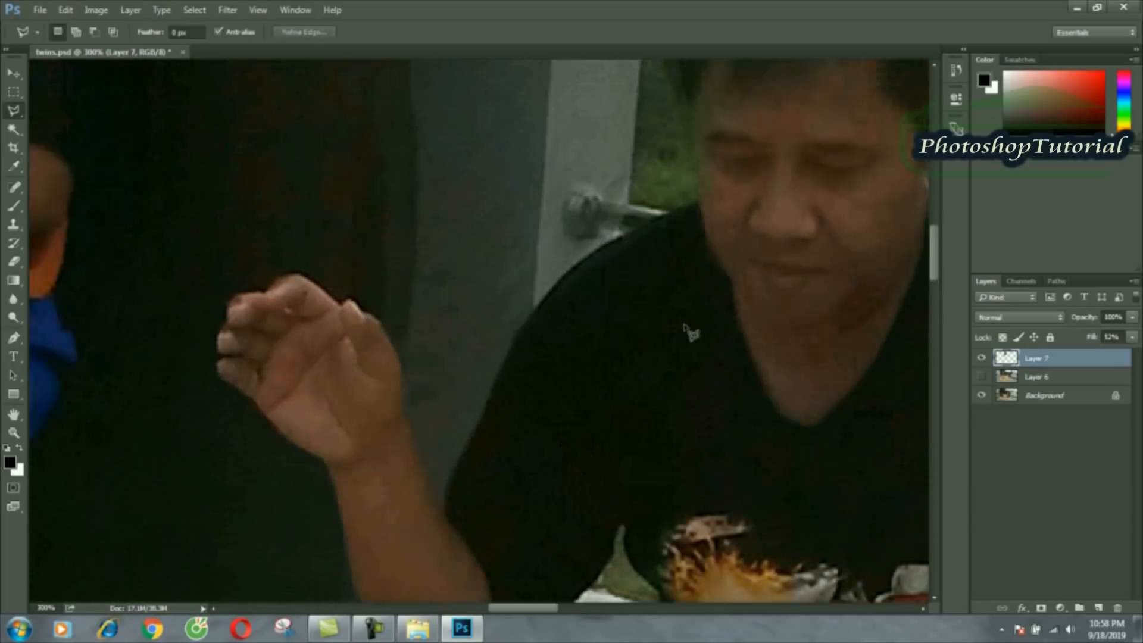
pyautogui.press('Escape')
# Compare with Layer 7 toggled, lasso and delete its area along the side of the squatting figure's head, and clear the selection.
pyautogui.moveTo(518, 608)
pyautogui.mouseDown()
pyautogui.moveTo(562, 608)
pyautogui.moveTo(550, 608)
pyautogui.mouseUp()
pyautogui.click(982, 358)
pyautogui.click(982, 358)
pyautogui.click(983, 359)
pyautogui.click(8, 114)
pyautogui.click(597, 287)
pyautogui.click(589, 331)
pyautogui.click(576, 372)
pyautogui.click(557, 426)
pyautogui.doubleClick(538, 476)
pyautogui.click(982, 359)
pyautogui.hotkey('ctrl', 'd')
# Erase Layer 7 over the squatting figure's hair with a size 21 eraser at 46% opacity and flow, and restore its fill to 100%.
pyautogui.click(17, 262)
pyautogui.click(73, 32)
pyautogui.click(323, 32)
pyautogui.click(244, 32)
pyautogui.click(434, 145)
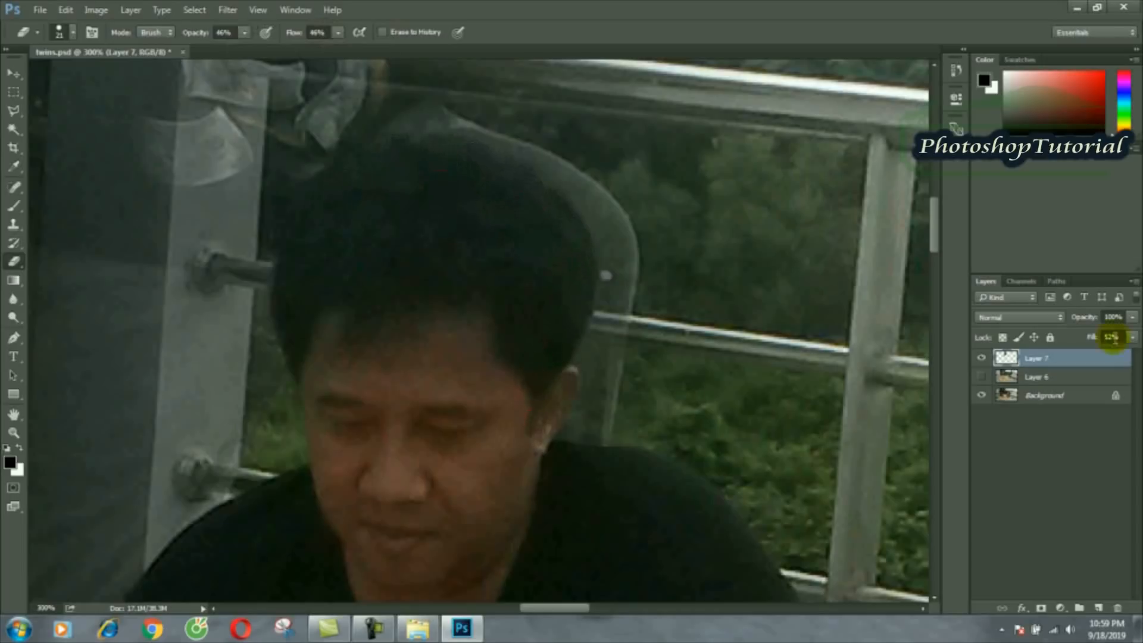
pyautogui.moveTo(1115, 337); pyautogui.dragTo(1140, 337)
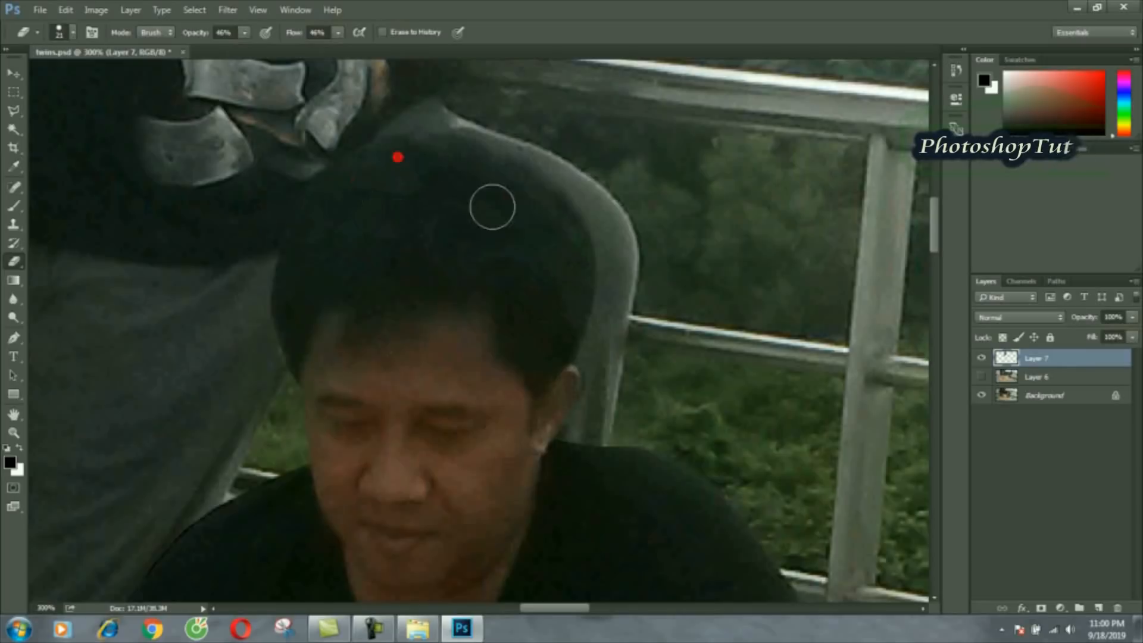
# Ready the eraser and lower Layer 7's fill to expose its overlap around the figure standing at the railing.
pyautogui.hotkey('ctrl', '-')
pyautogui.hotkey('ctrl', '-')
pyautogui.hotkey('ctrl', '-')
pyautogui.hotkey('ctrl', '-')
pyautogui.hotkey('ctrl', '-')
pyautogui.click(13, 433)
pyautogui.click(400, 245)
pyautogui.click(13, 262)
pyautogui.click(1132, 337)
pyautogui.moveTo(1133, 356); pyautogui.dragTo(1114, 358)
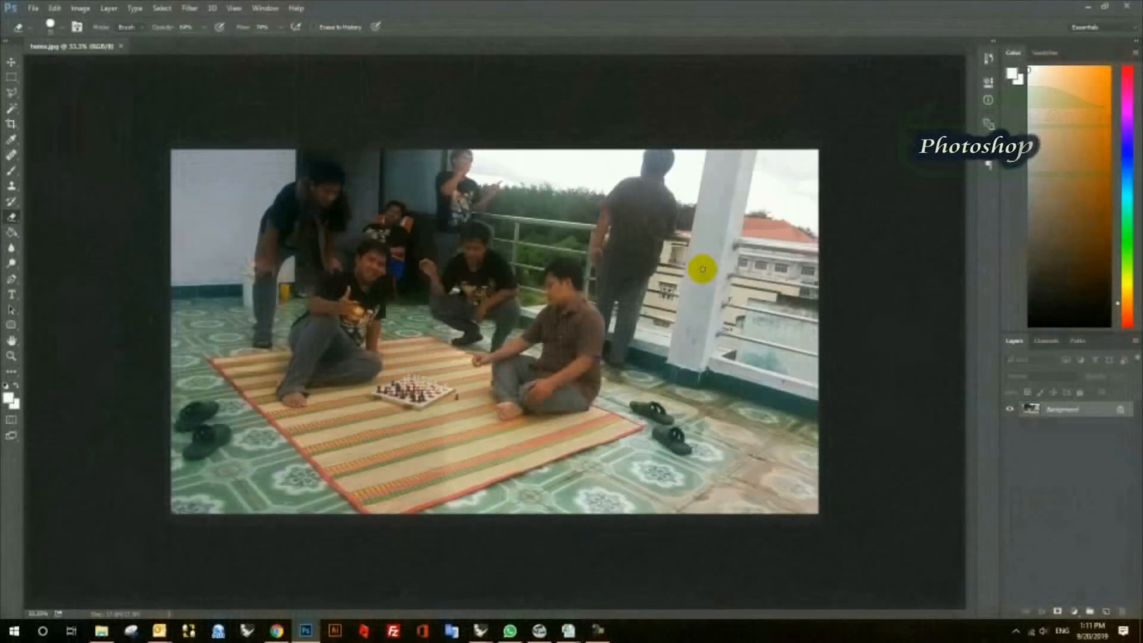
# Apply a Brightness/Contrast adjustment to the flattened composite with brightness 28 and contrast 20.
pyautogui.click(81, 9)
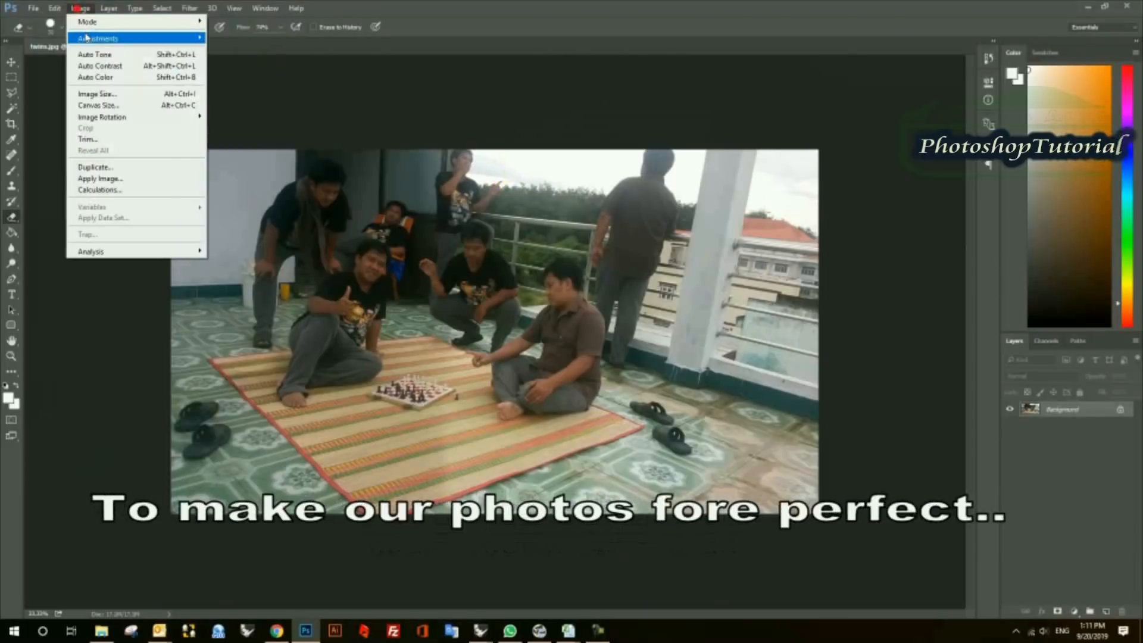
pyautogui.moveTo(86, 38)
pyautogui.click(238, 38)
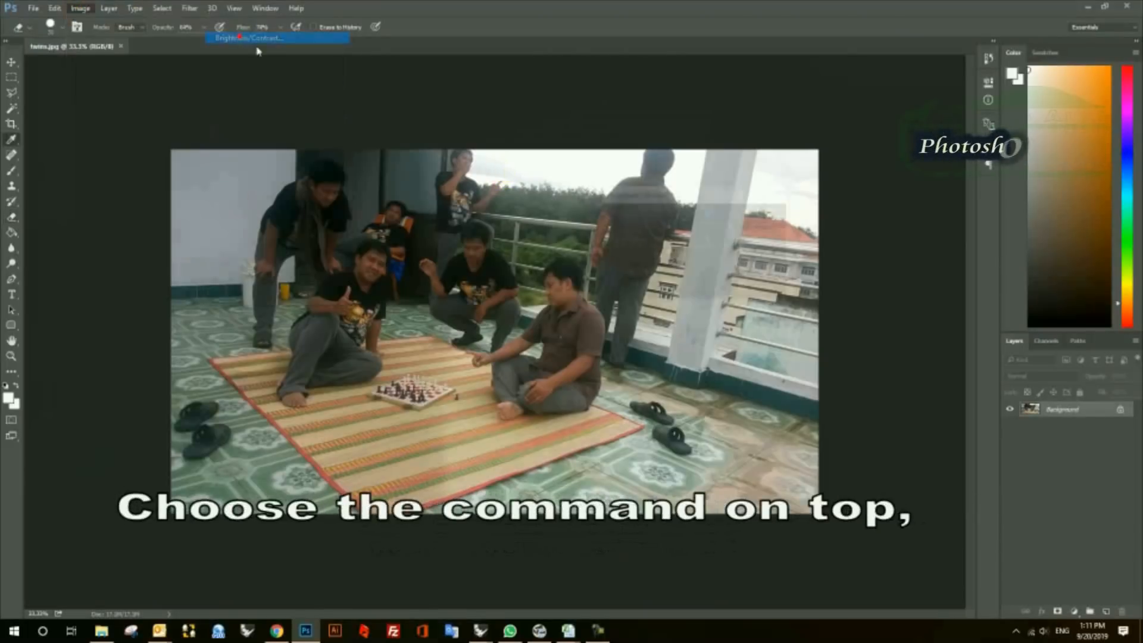
pyautogui.moveTo(669, 226); pyautogui.dragTo(679, 237)
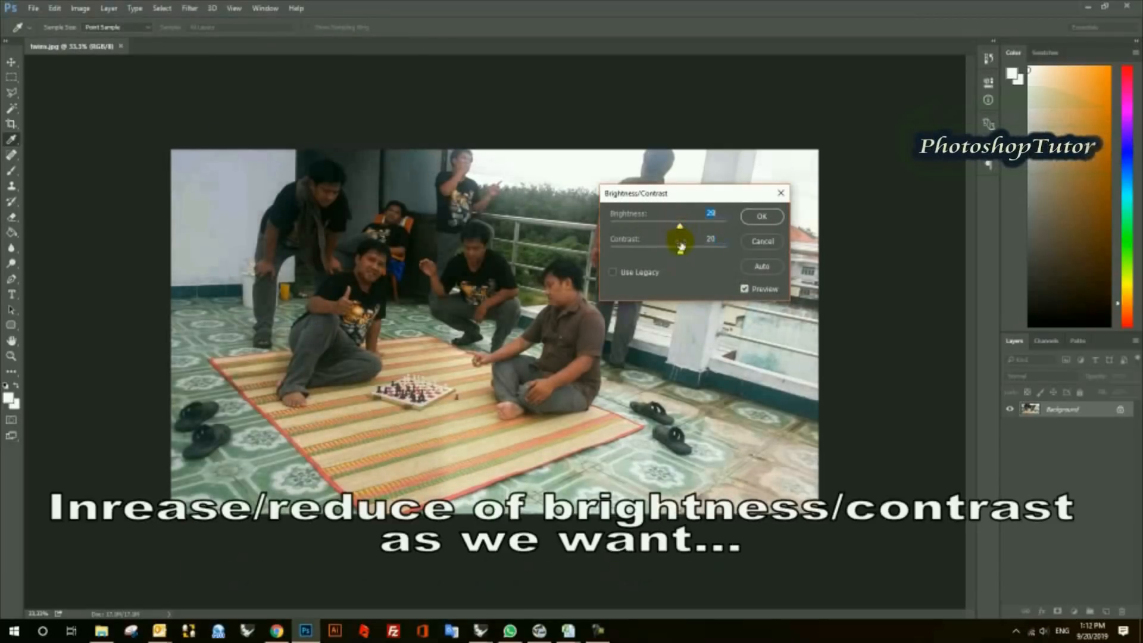
pyautogui.click(757, 222)
pyautogui.press('e')
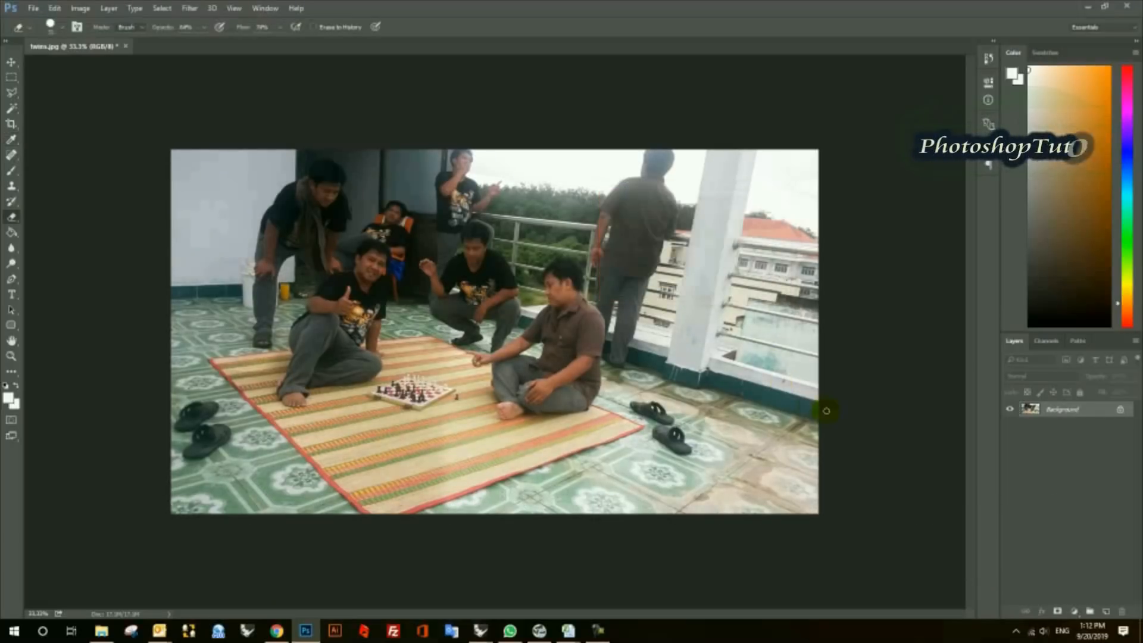